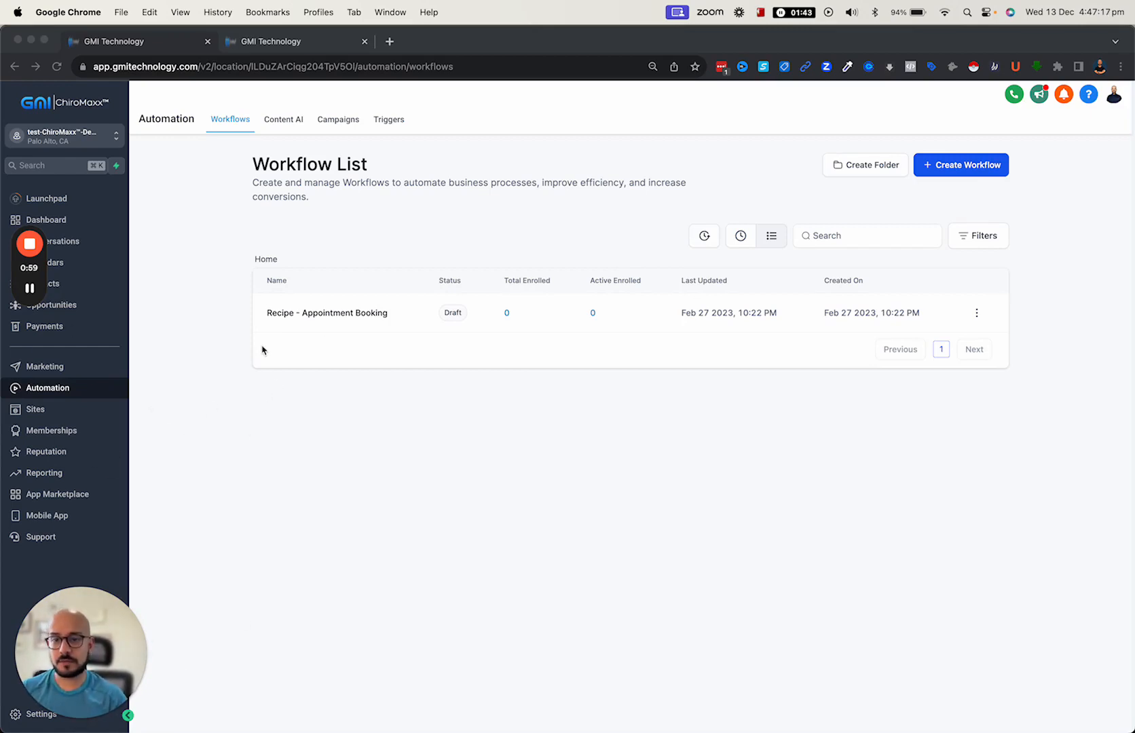
Open the account's custom fields settings
left_click(44, 393)
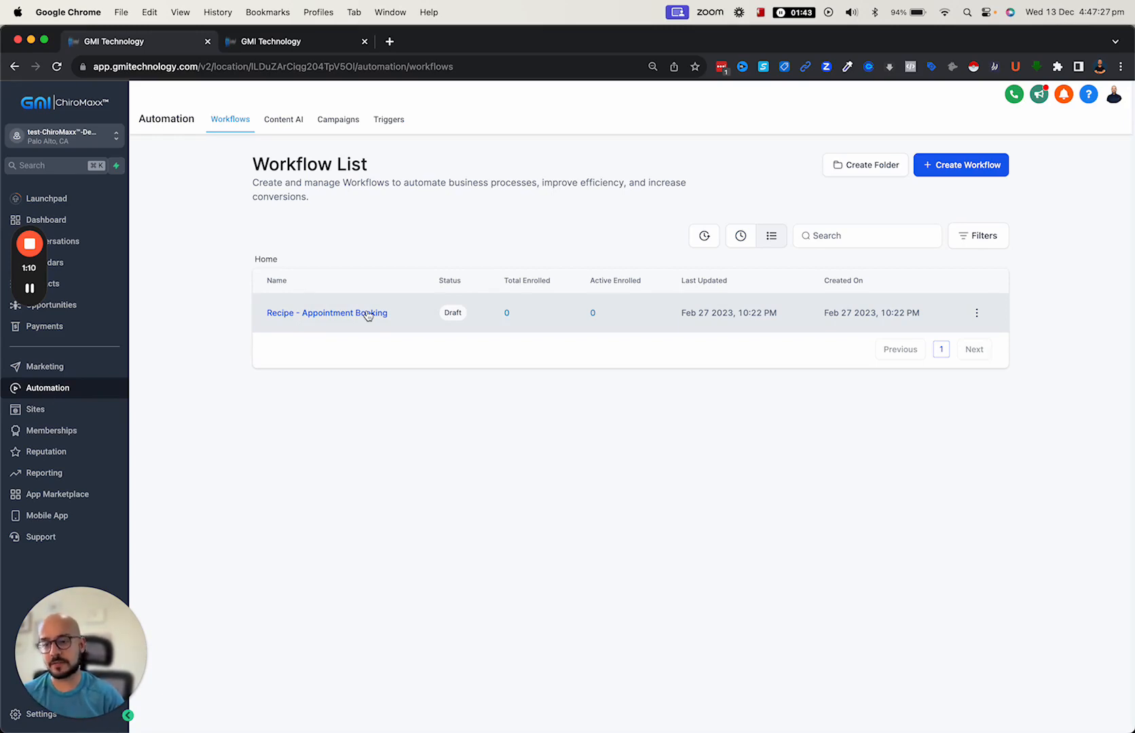
left_click_drag(34, 692, 195, 572)
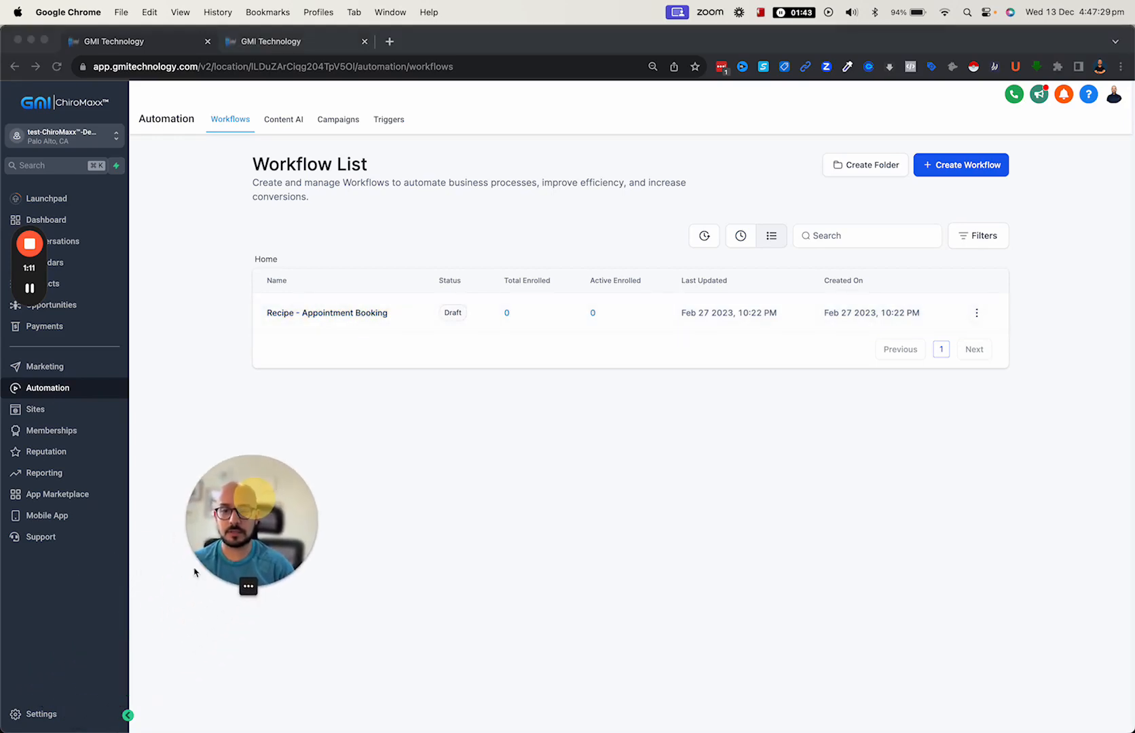
left_click(48, 717)
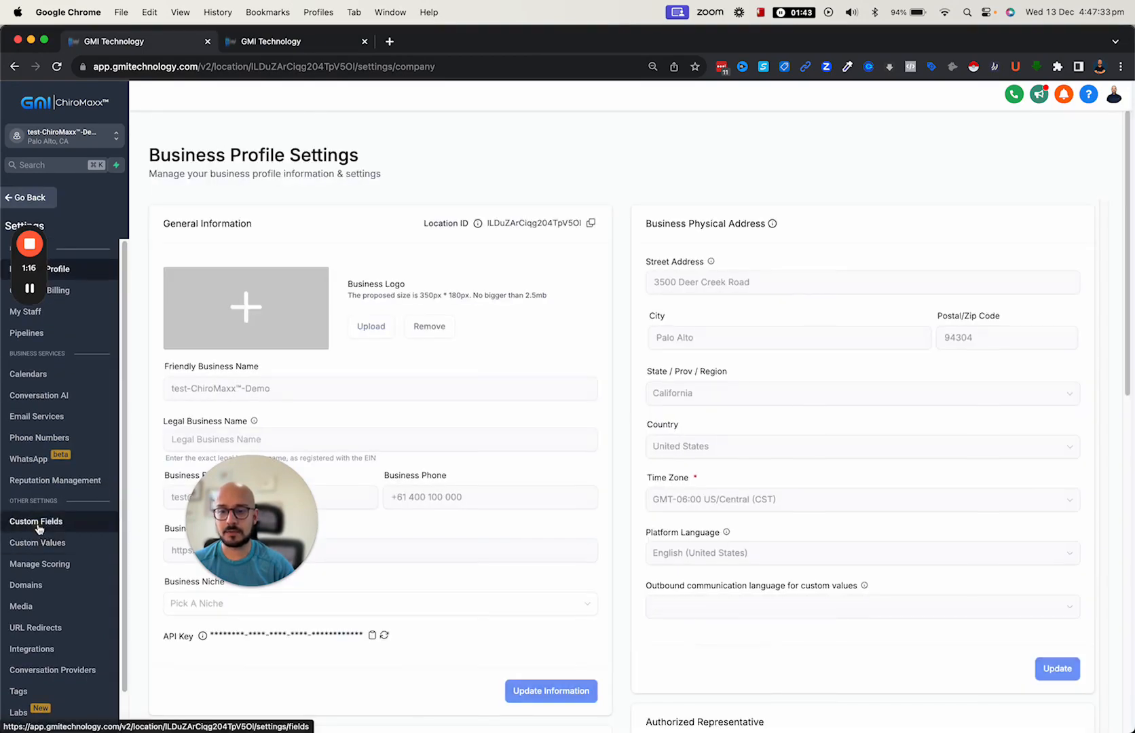
left_click(36, 521)
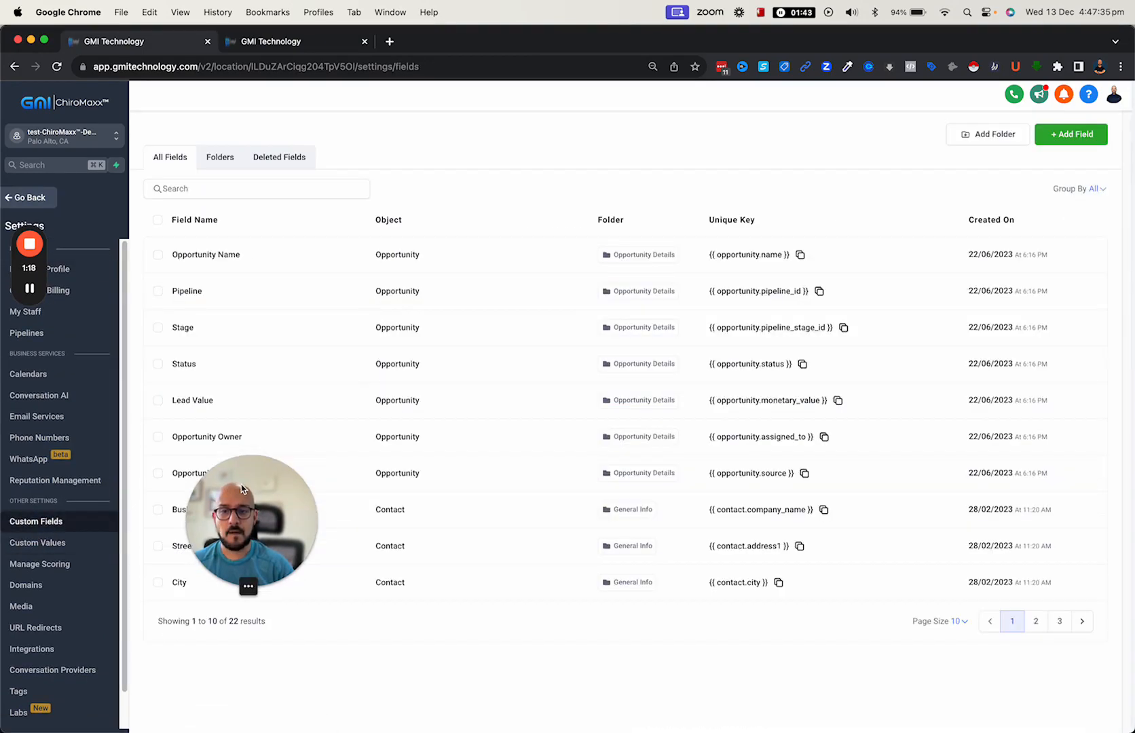
left_click_drag(234, 496, 100, 628)
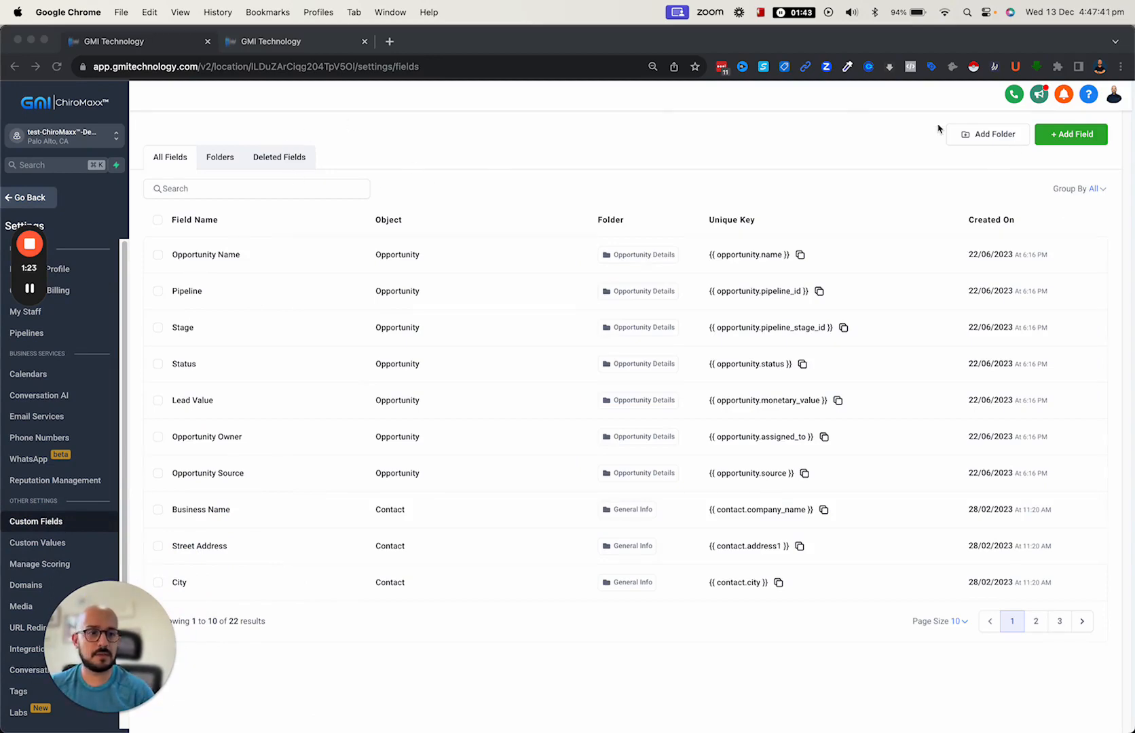
Create a custom field folder named "Engagement" for the Contact object
left_click(980, 140)
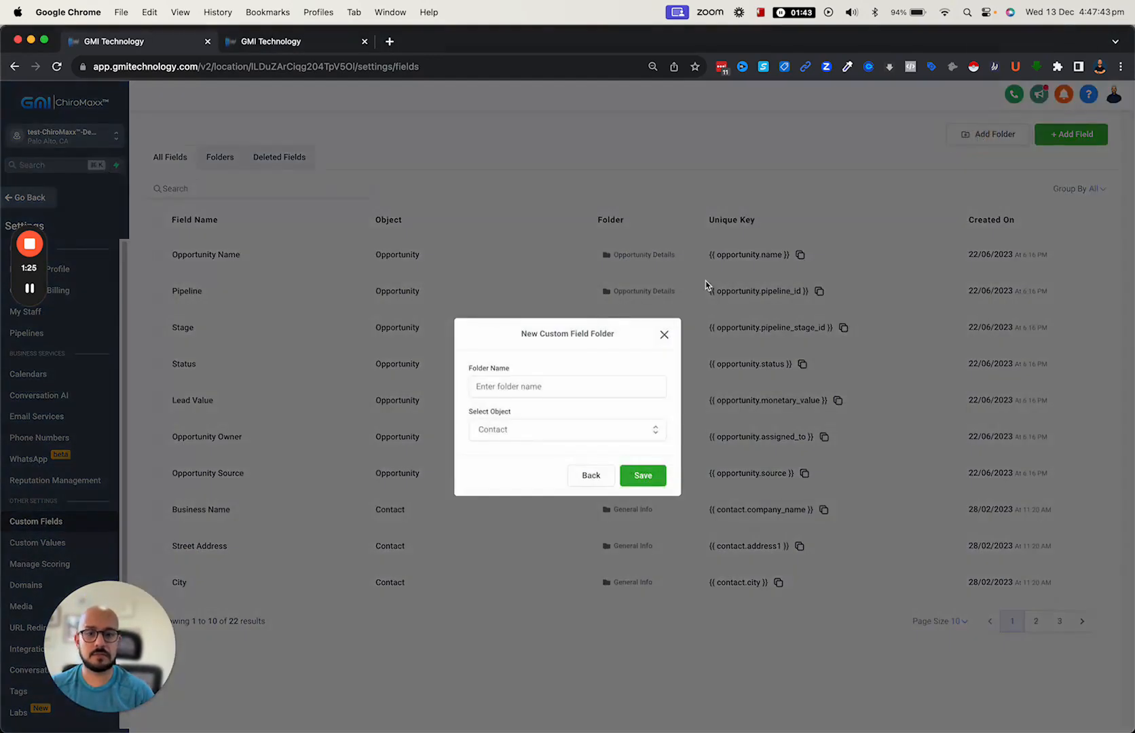
left_click(551, 387)
type("Engagement")
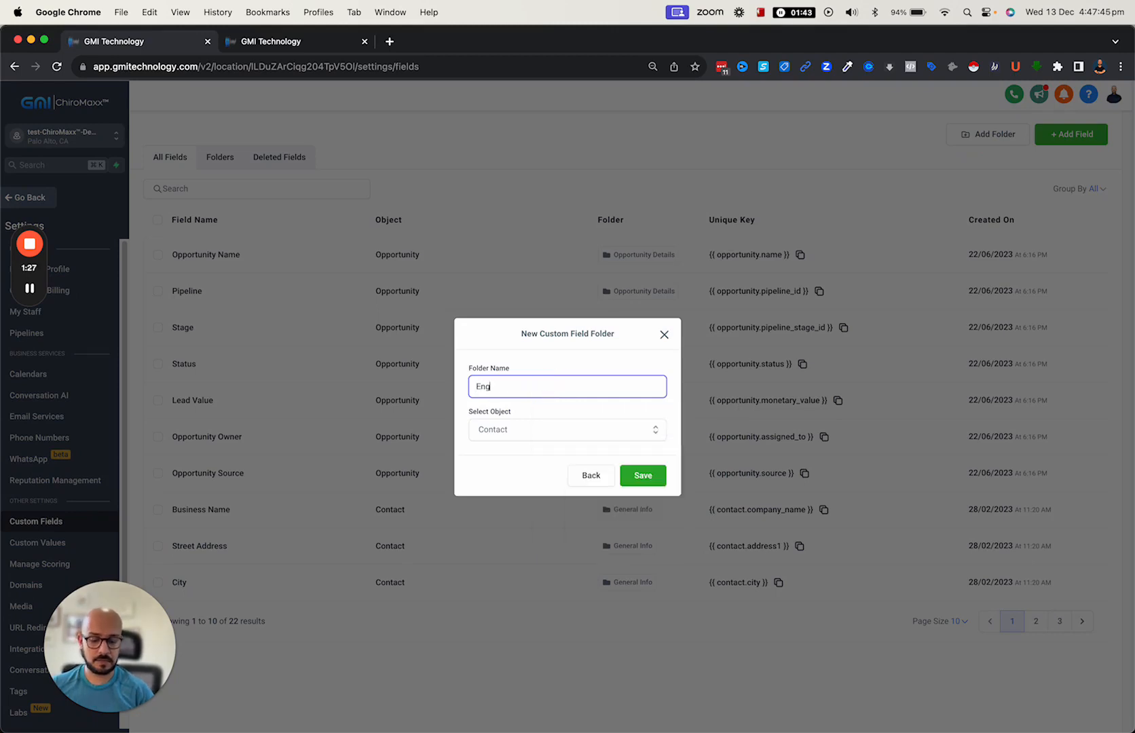
left_click(541, 436)
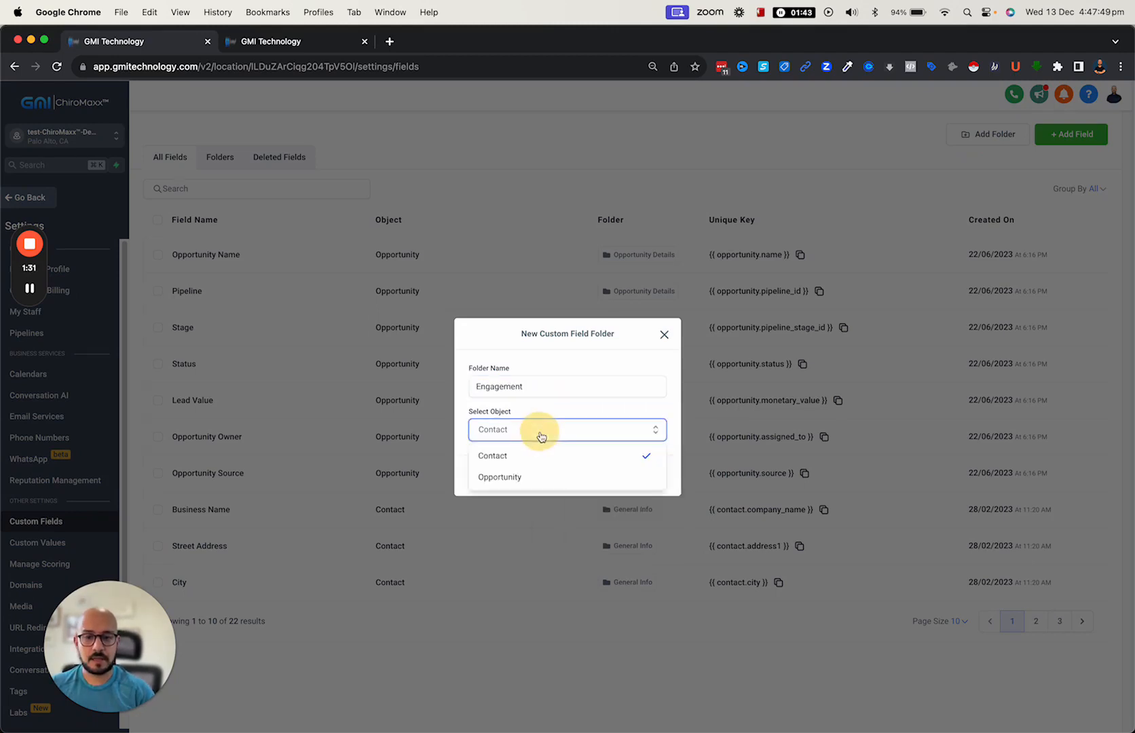
left_click(533, 452)
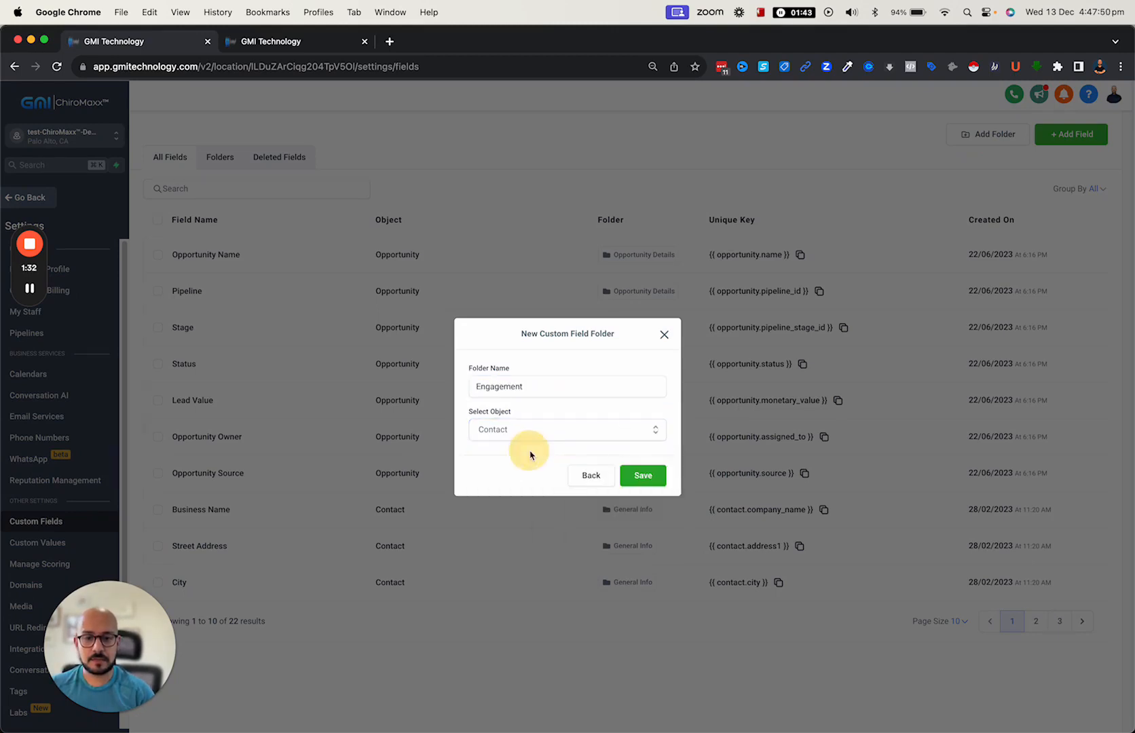
left_click(651, 475)
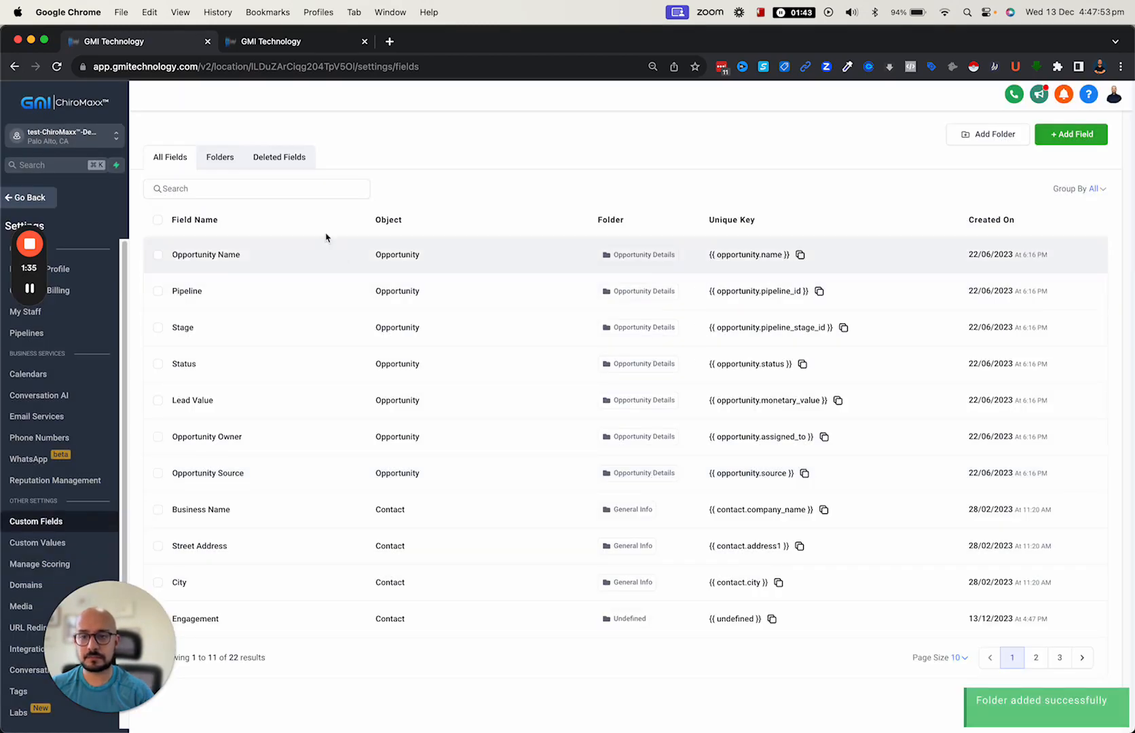
Open the Engagement folder and add a Number custom field named "# email received" for the Contact object
left_click(223, 157)
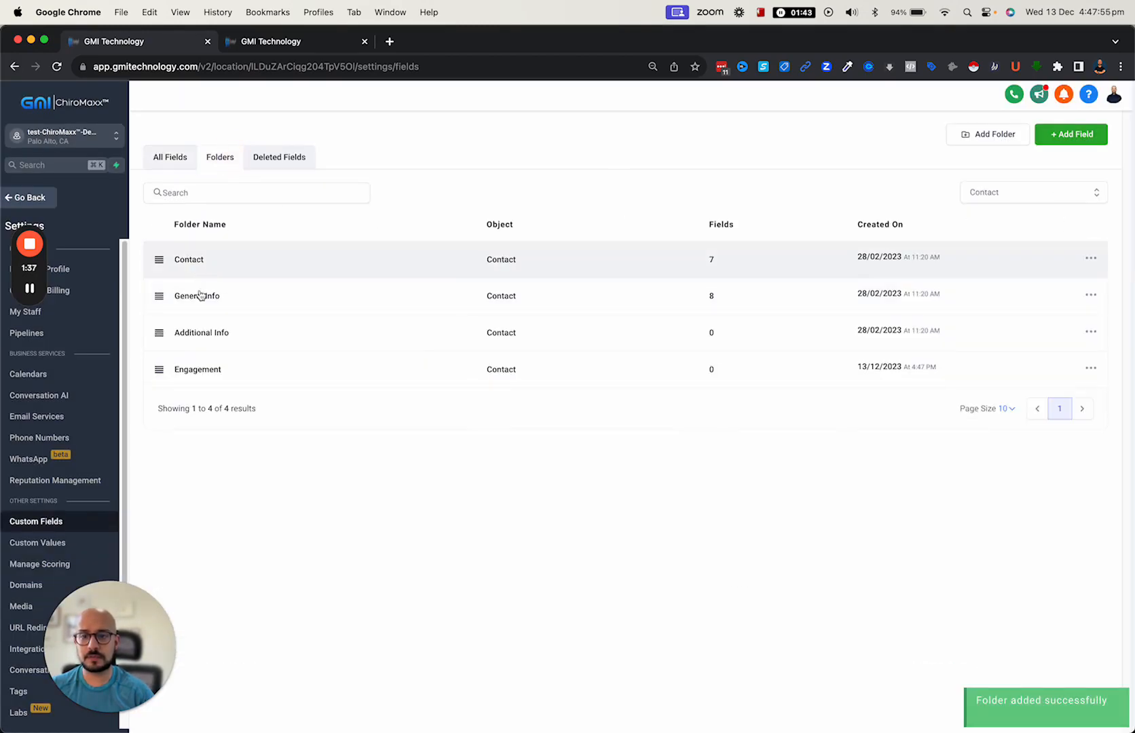
left_click(197, 368)
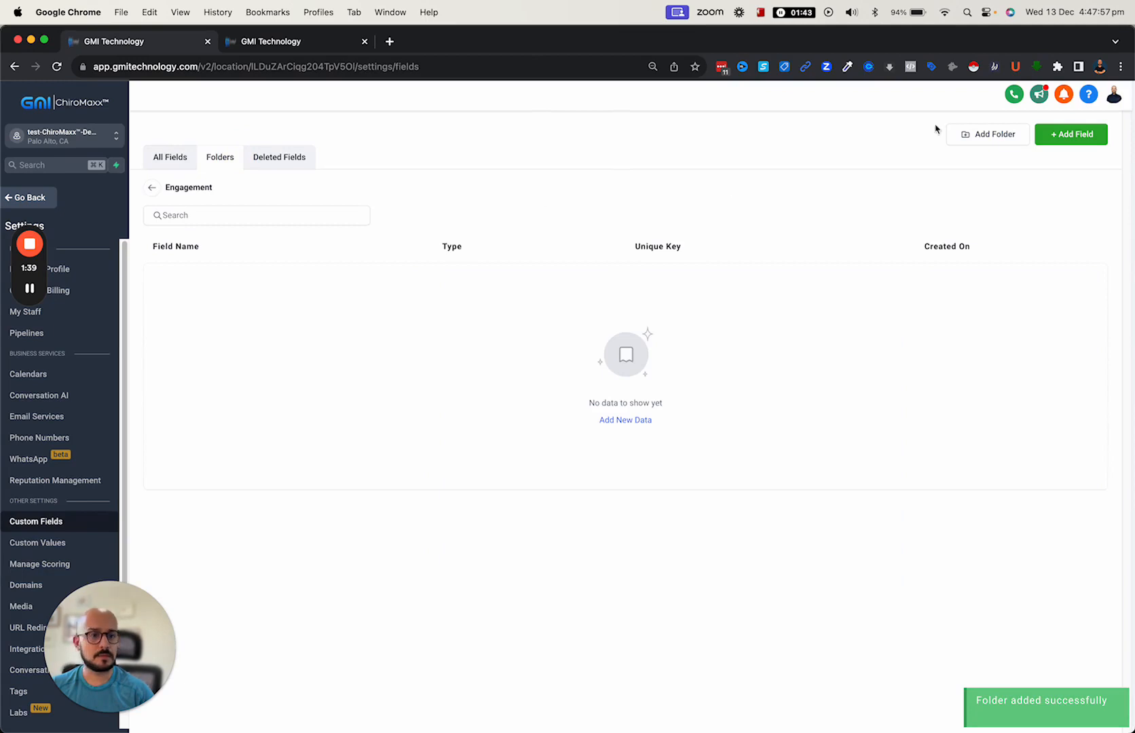
left_click(1065, 135)
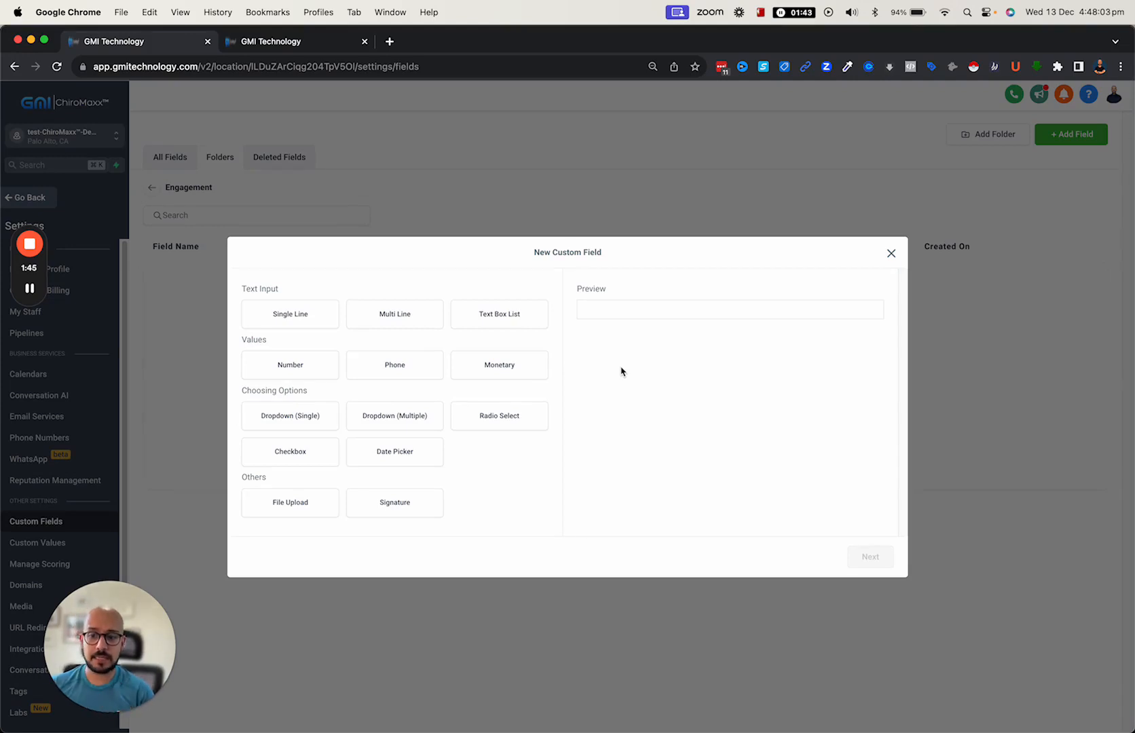
left_click(291, 370)
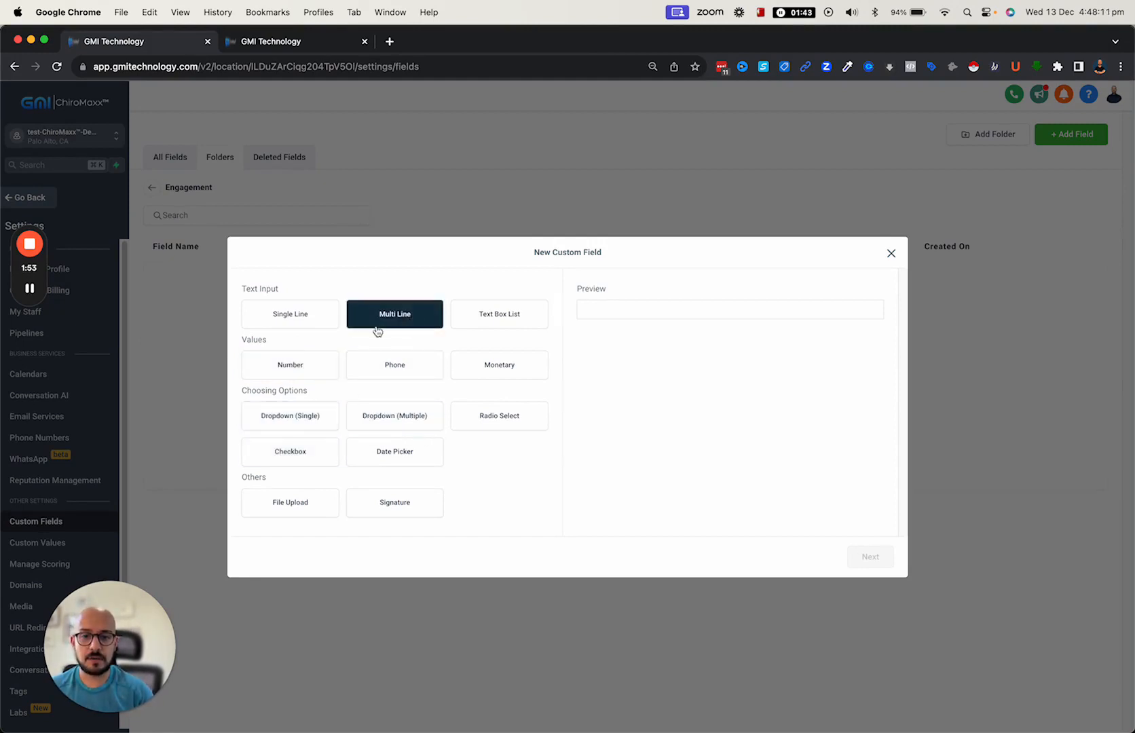
left_click(296, 367)
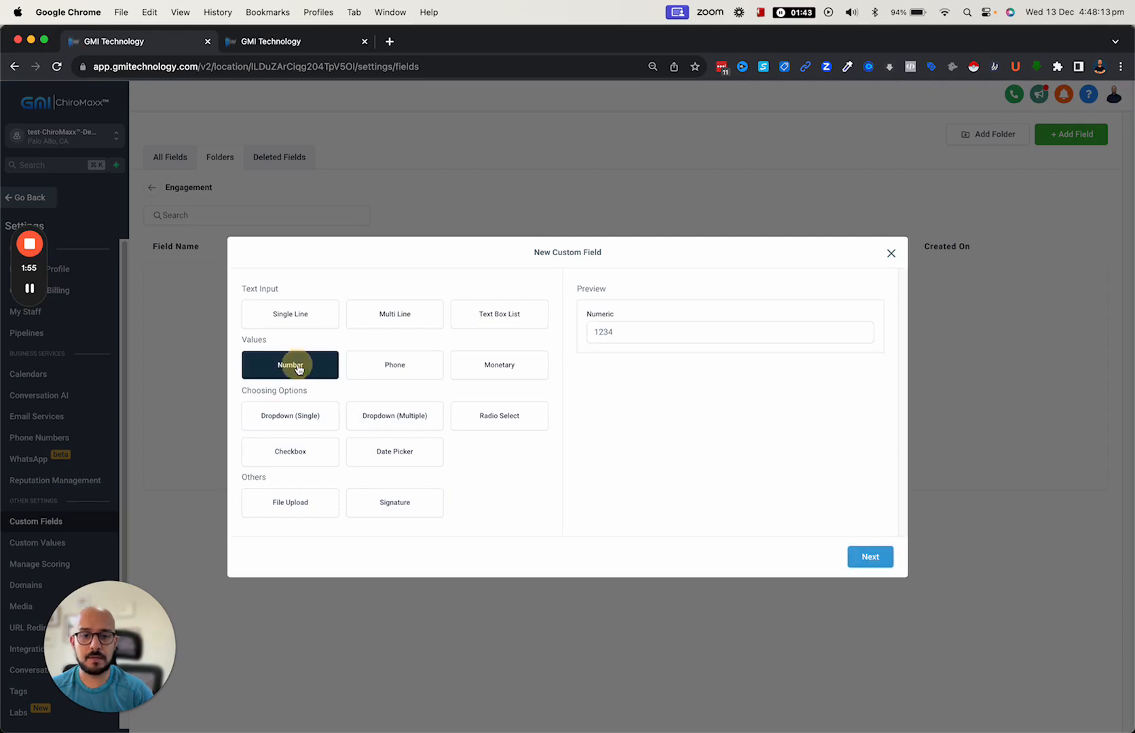
left_click(602, 333)
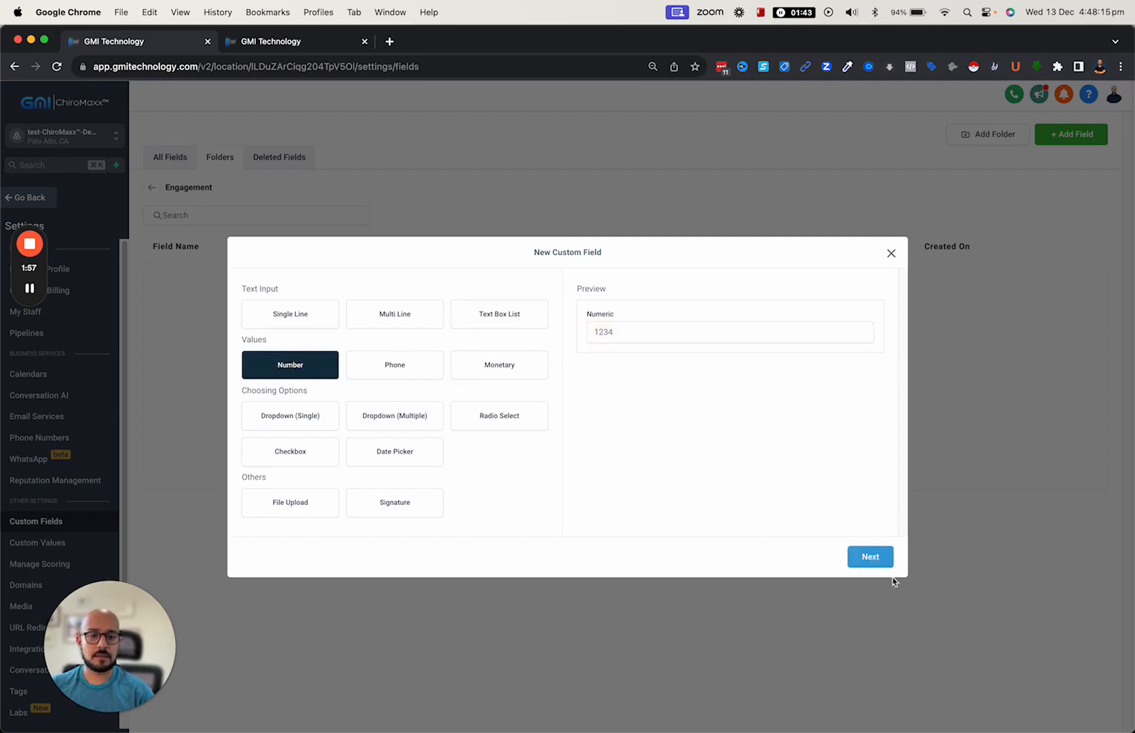
left_click(882, 559)
left_click(391, 379)
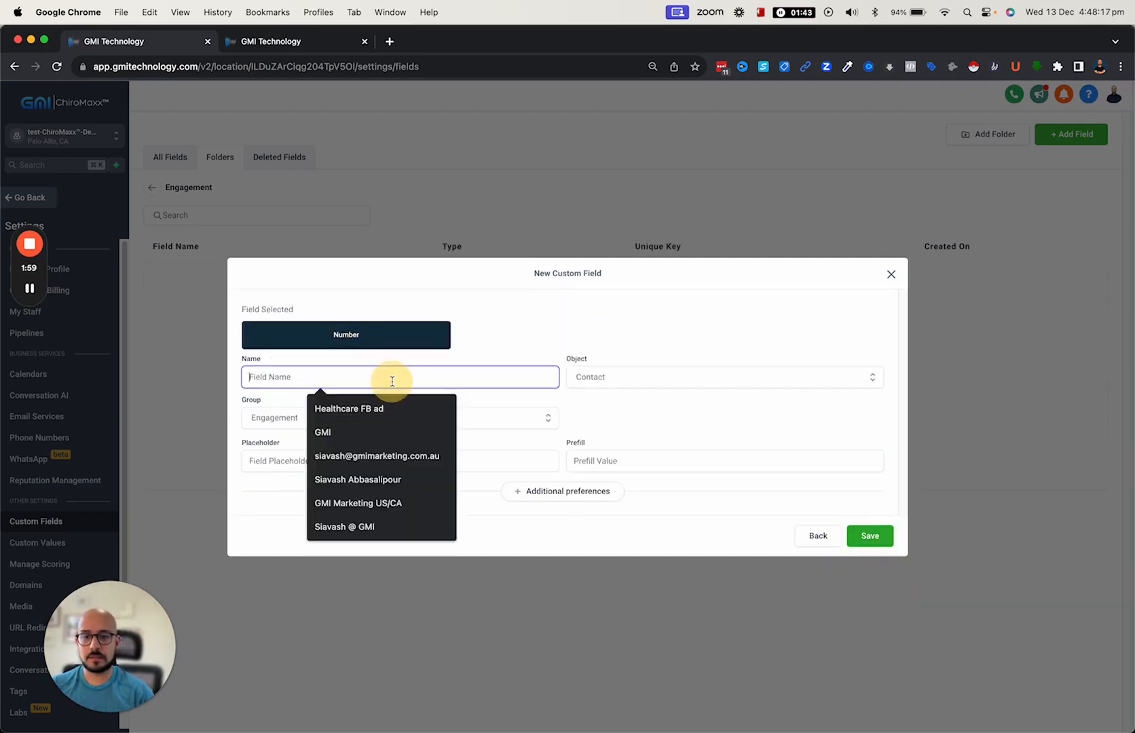
type("# ema")
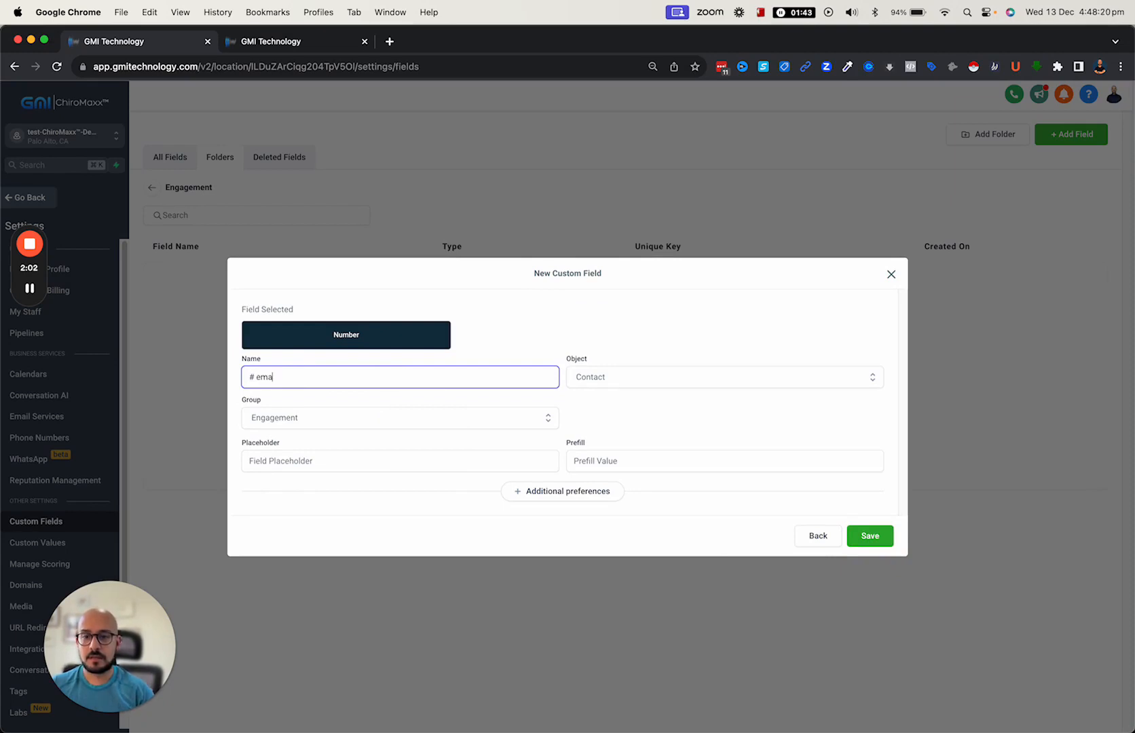
type("il received")
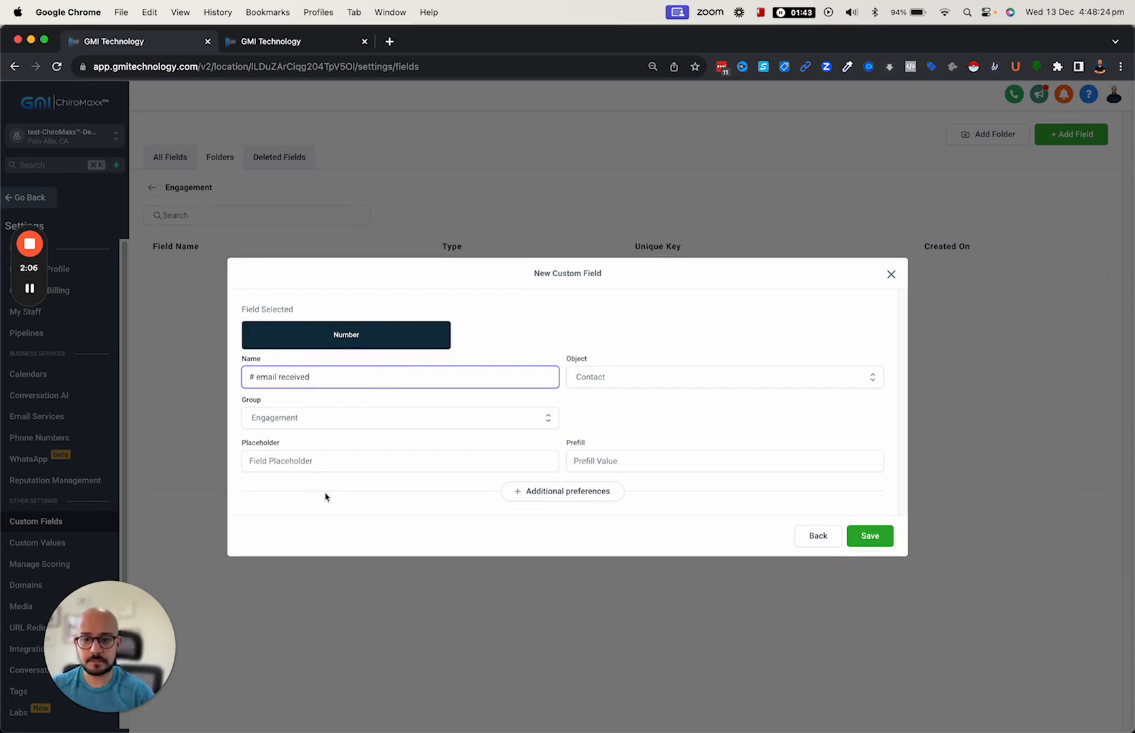
left_click(871, 538)
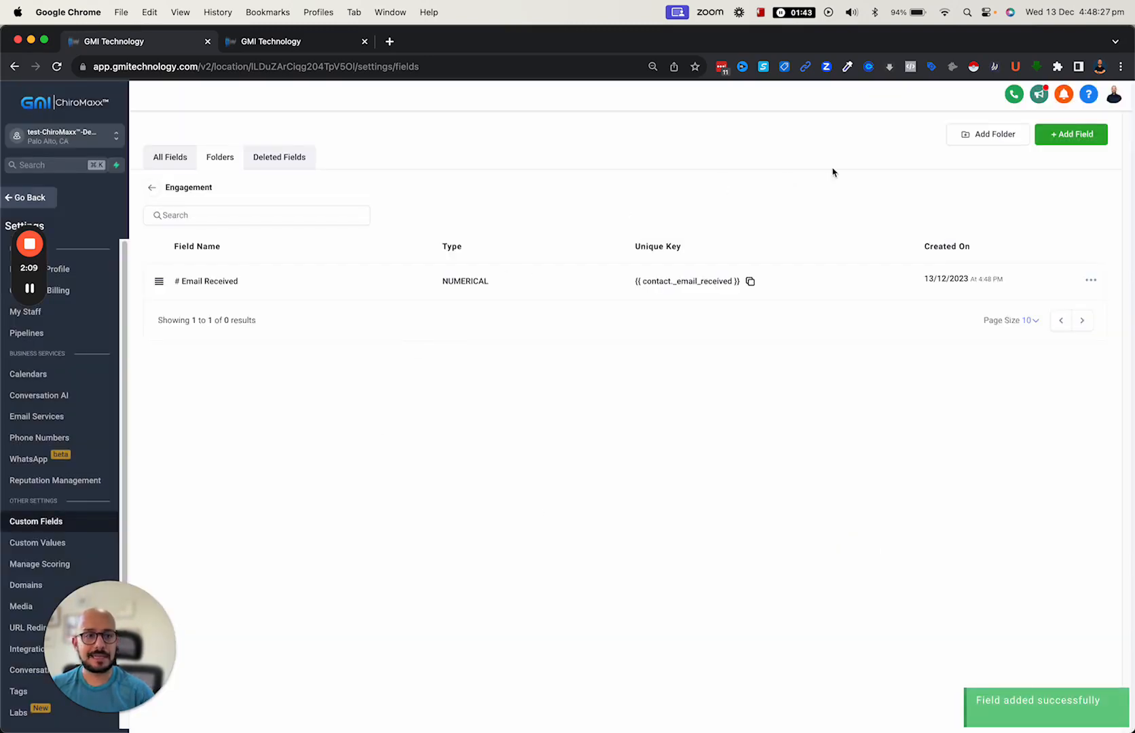
Add a Number custom field named "# Email opened" to the Engagement folder
left_click(1058, 137)
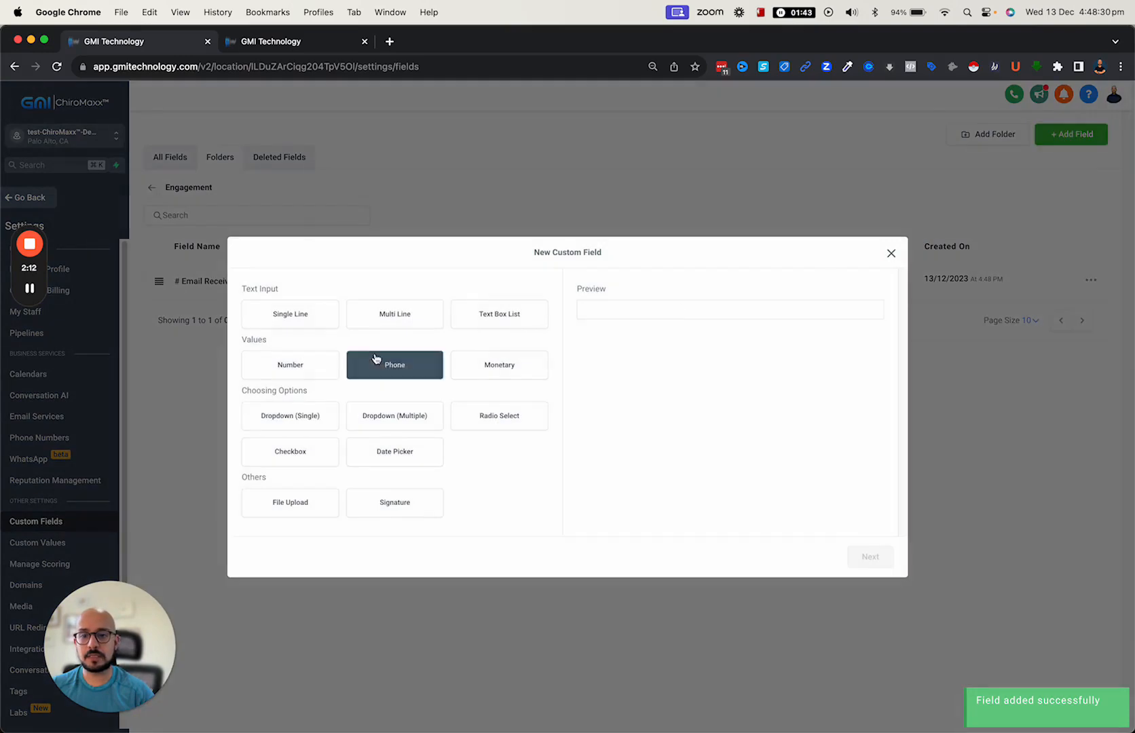
left_click(306, 365)
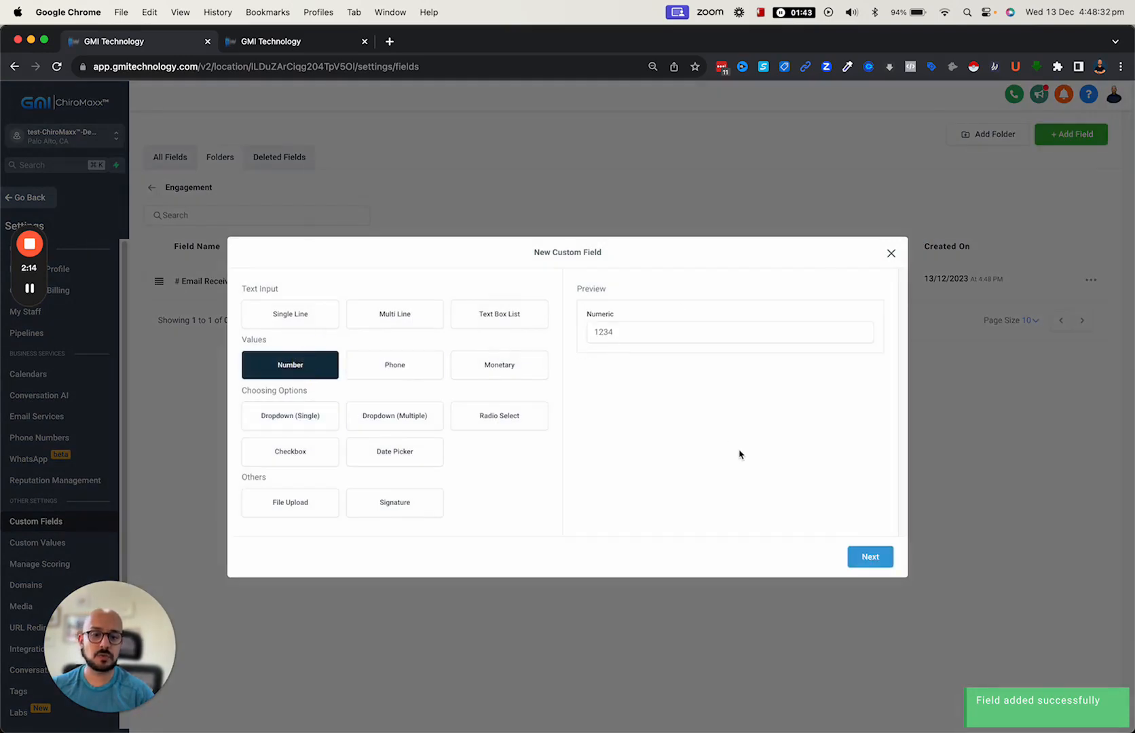
left_click(856, 554)
left_click(326, 378)
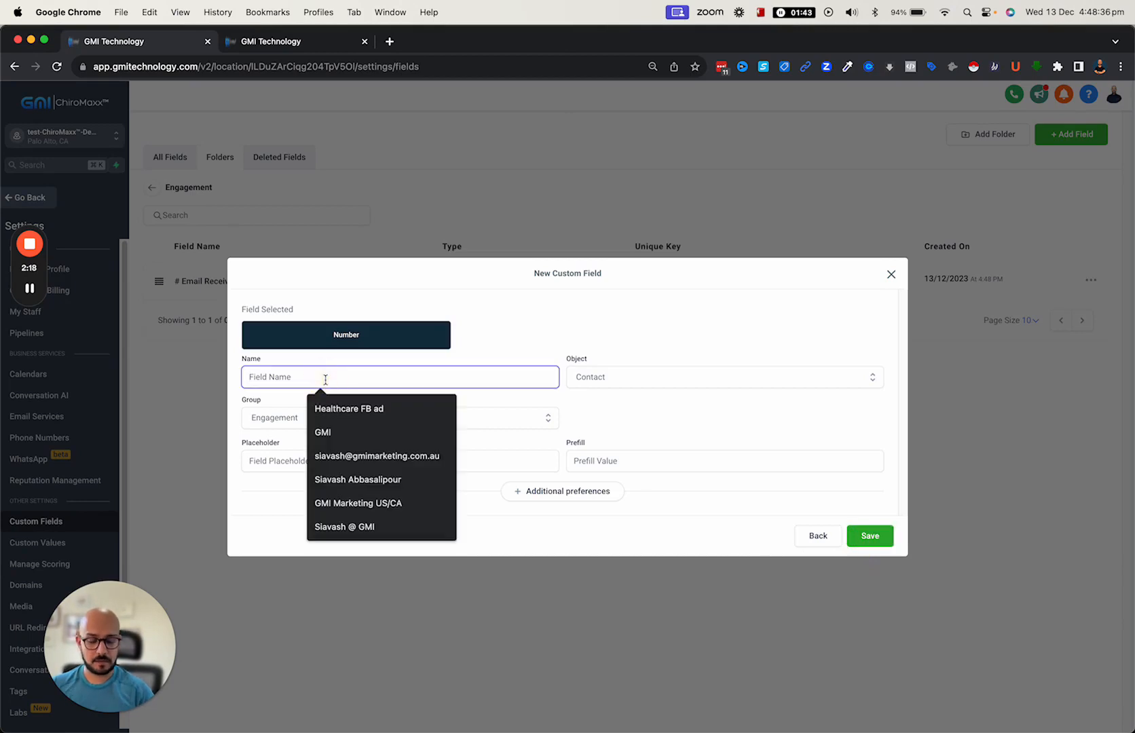
type("# Email")
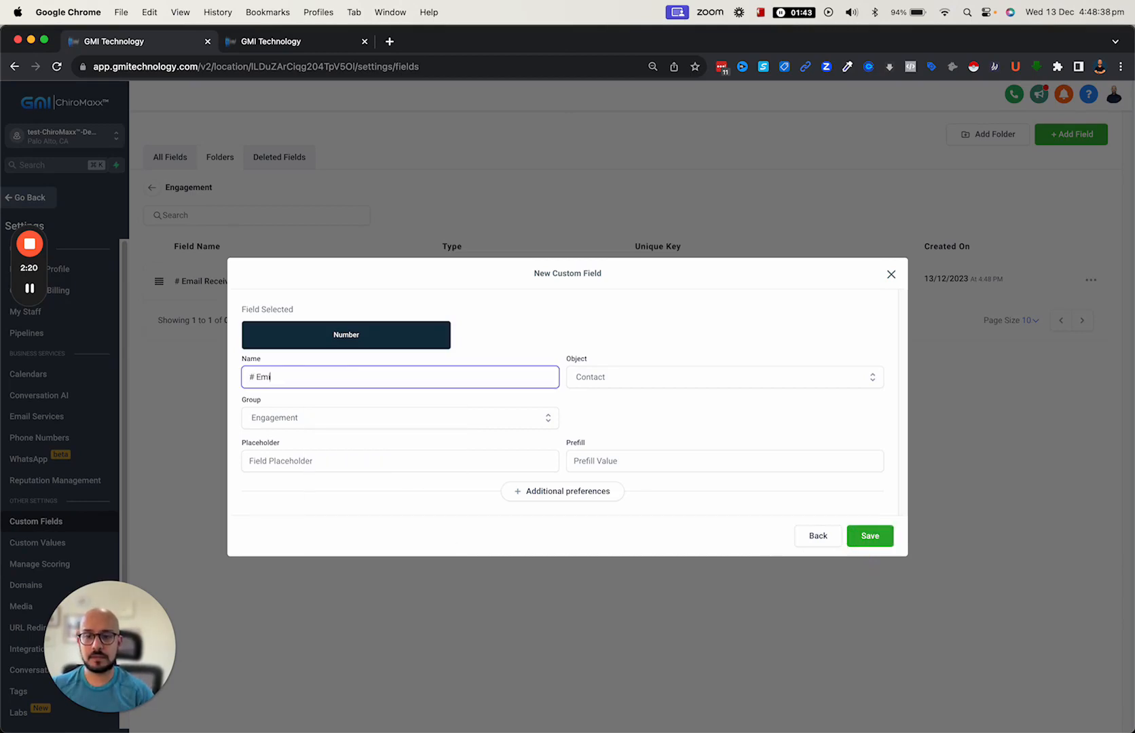
type(" Opened")
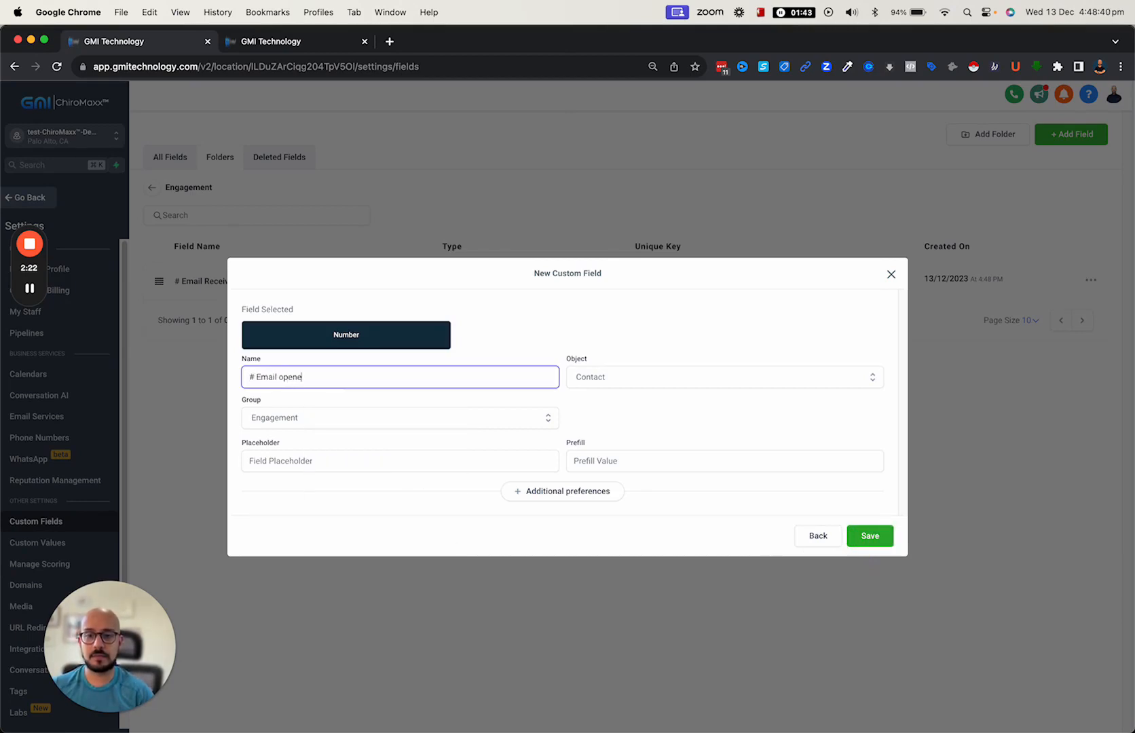
key("Return")
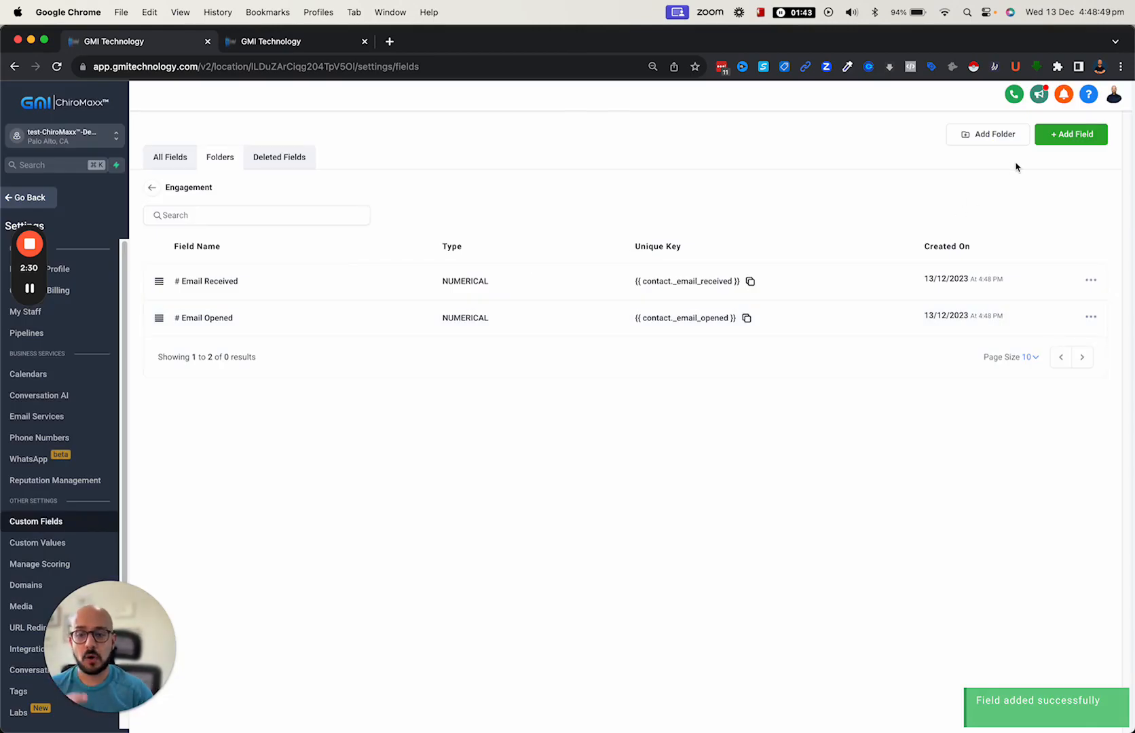
Add a Number custom field named "% open rate" to the Engagement folder
left_click(1078, 137)
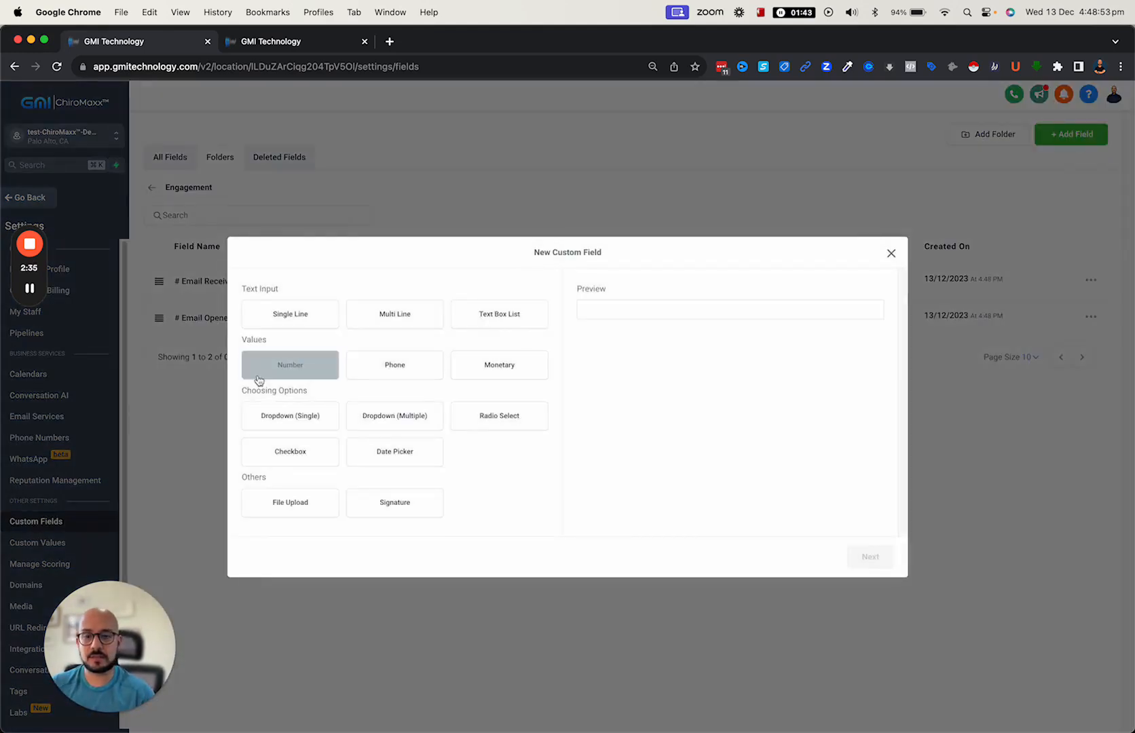
left_click(279, 368)
left_click(852, 556)
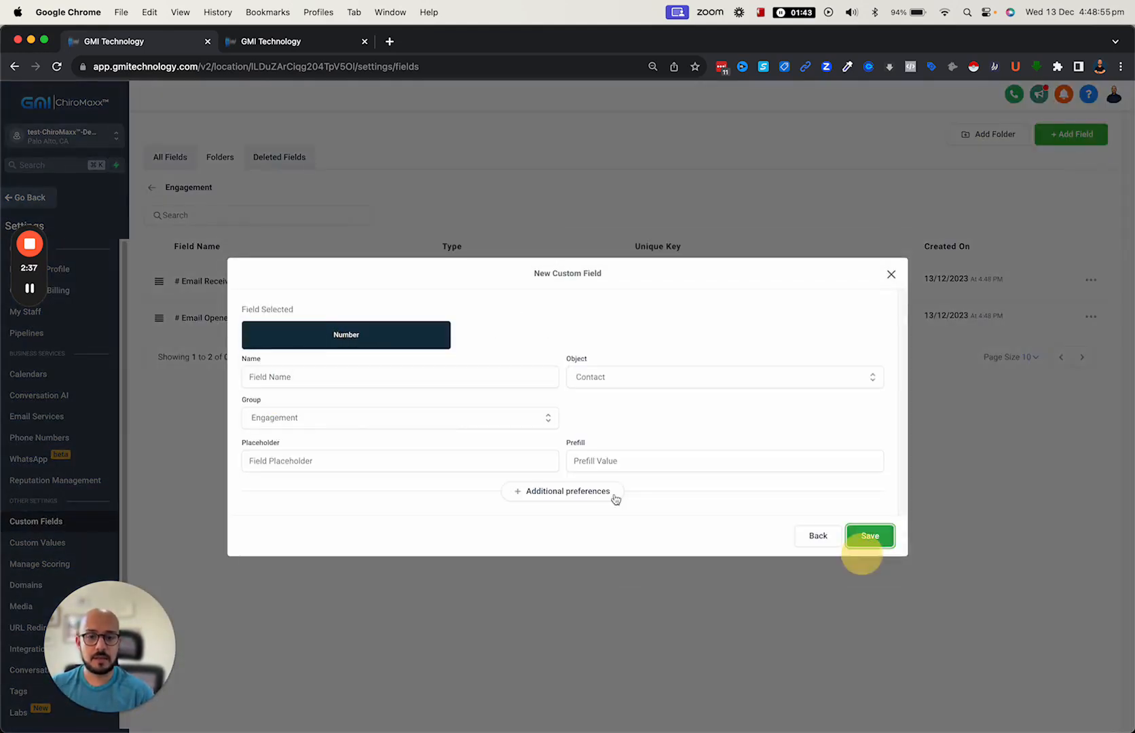
left_click(374, 382)
type("% open rate")
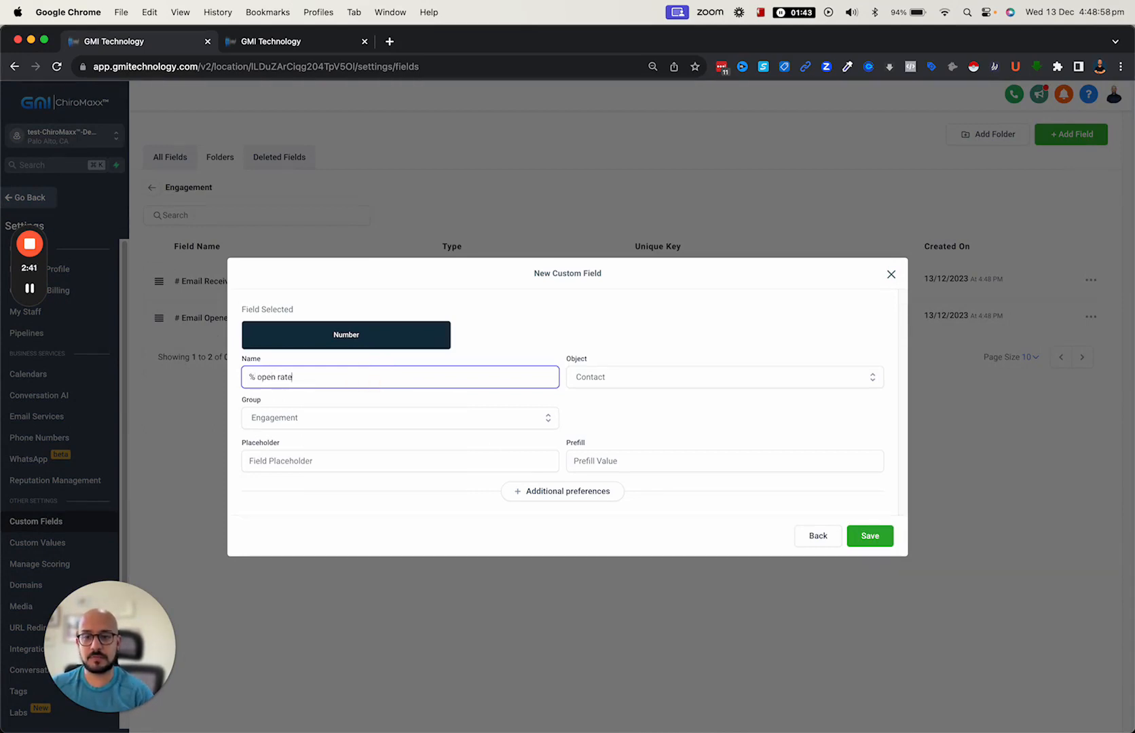
left_click(868, 537)
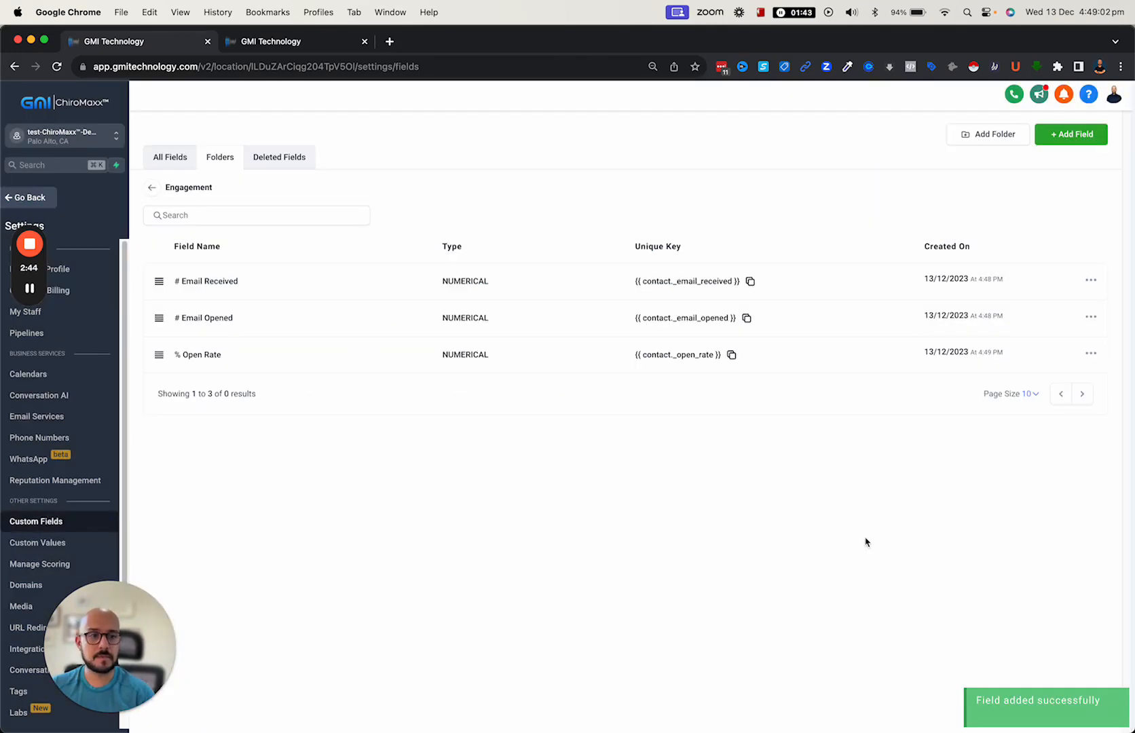
Add a Date Picker custom field named "Last open date" to the Engagement folder
left_click(1068, 134)
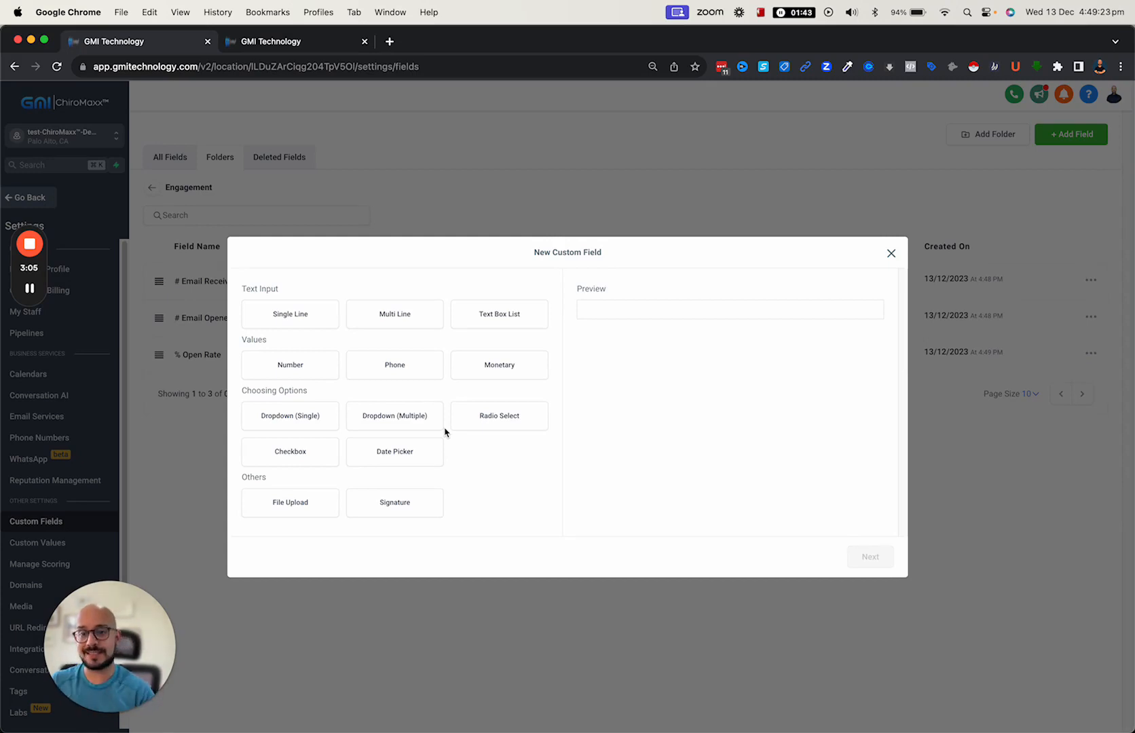
left_click(402, 462)
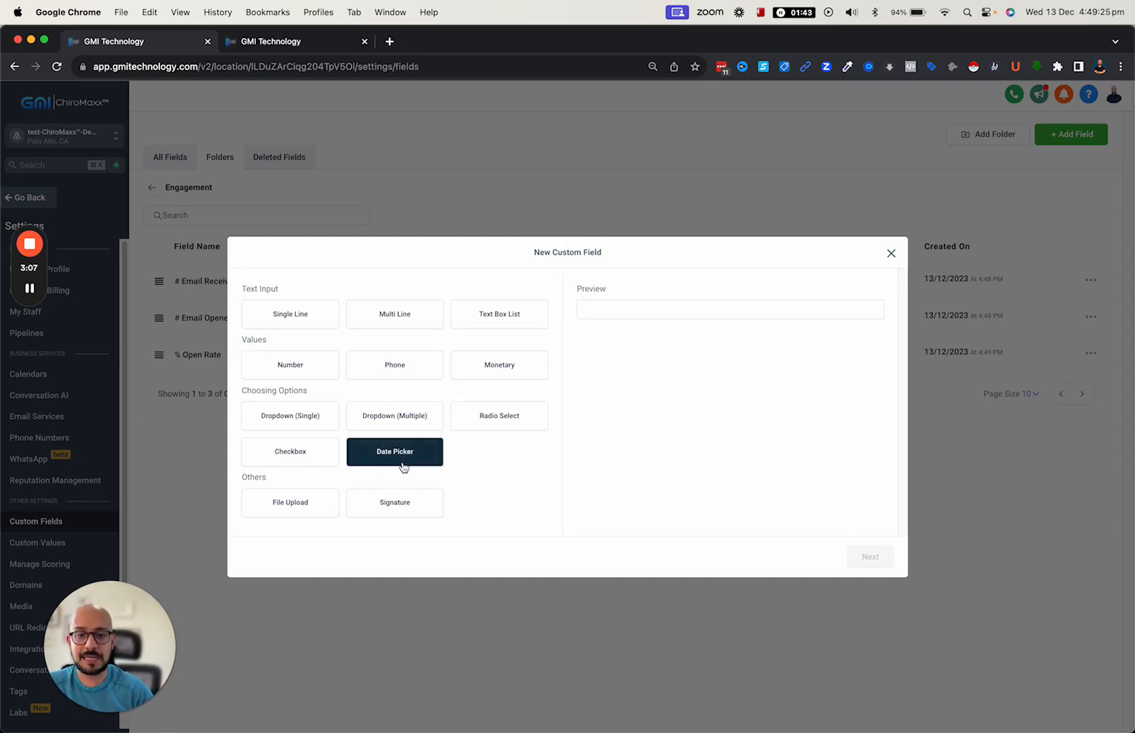
left_click(870, 556)
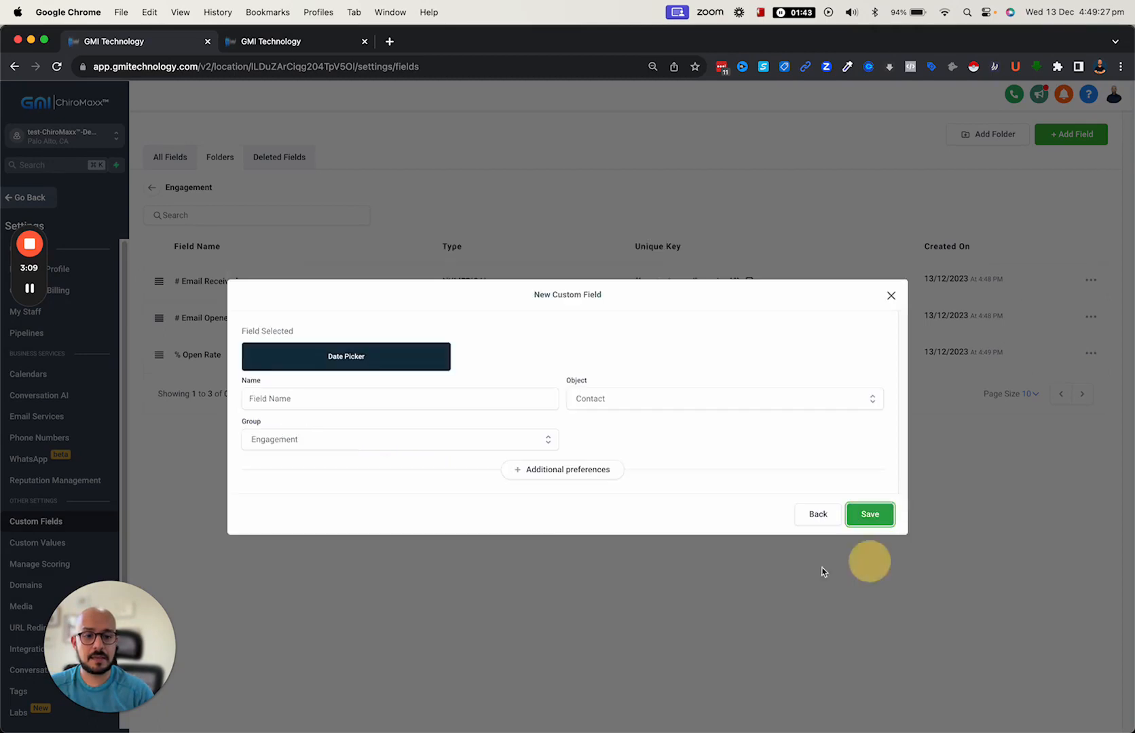
left_click(382, 399)
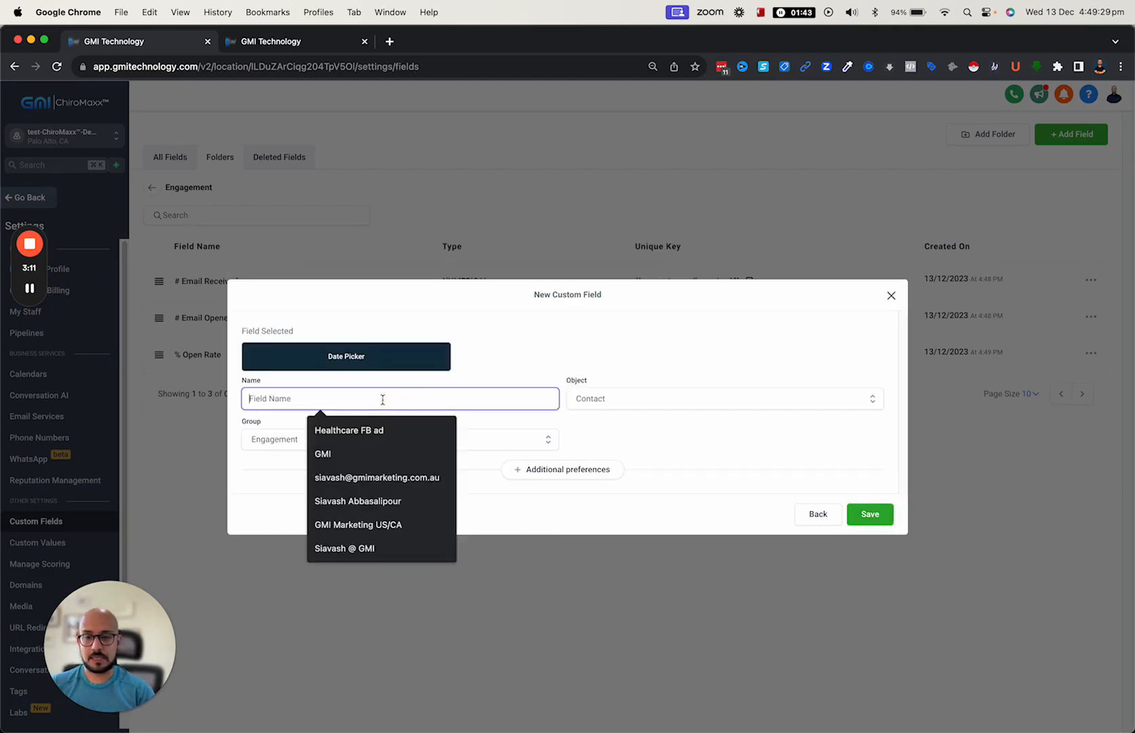
type("Last open date")
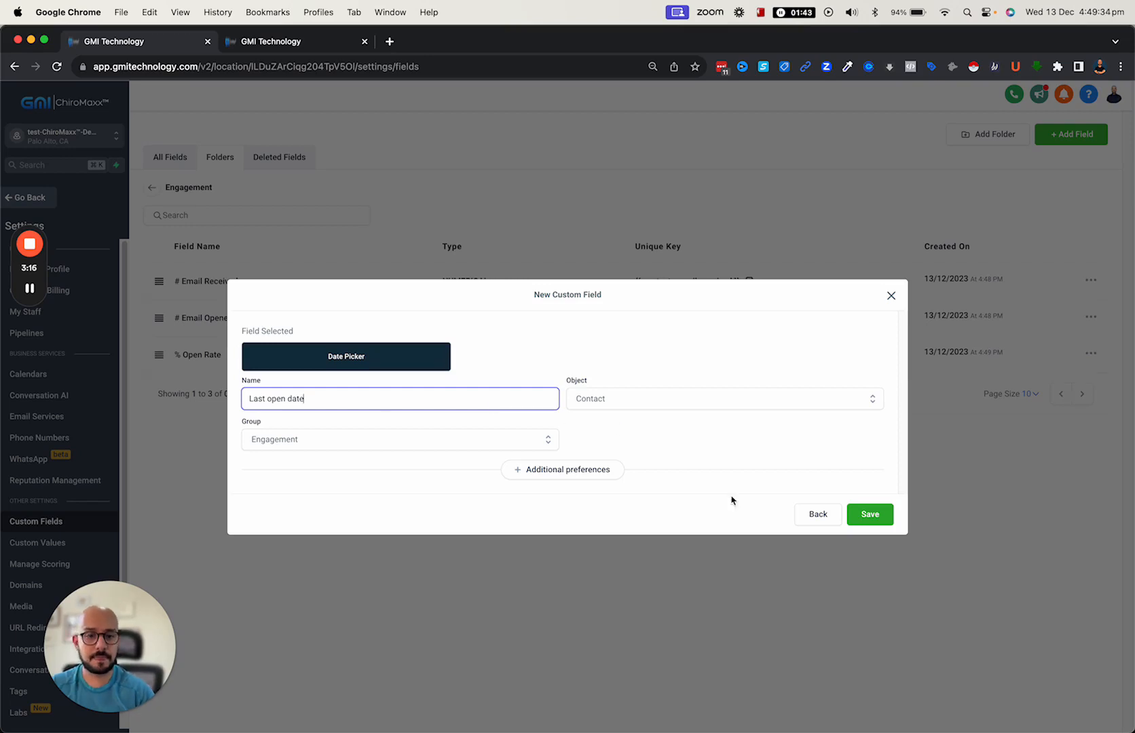
left_click(878, 514)
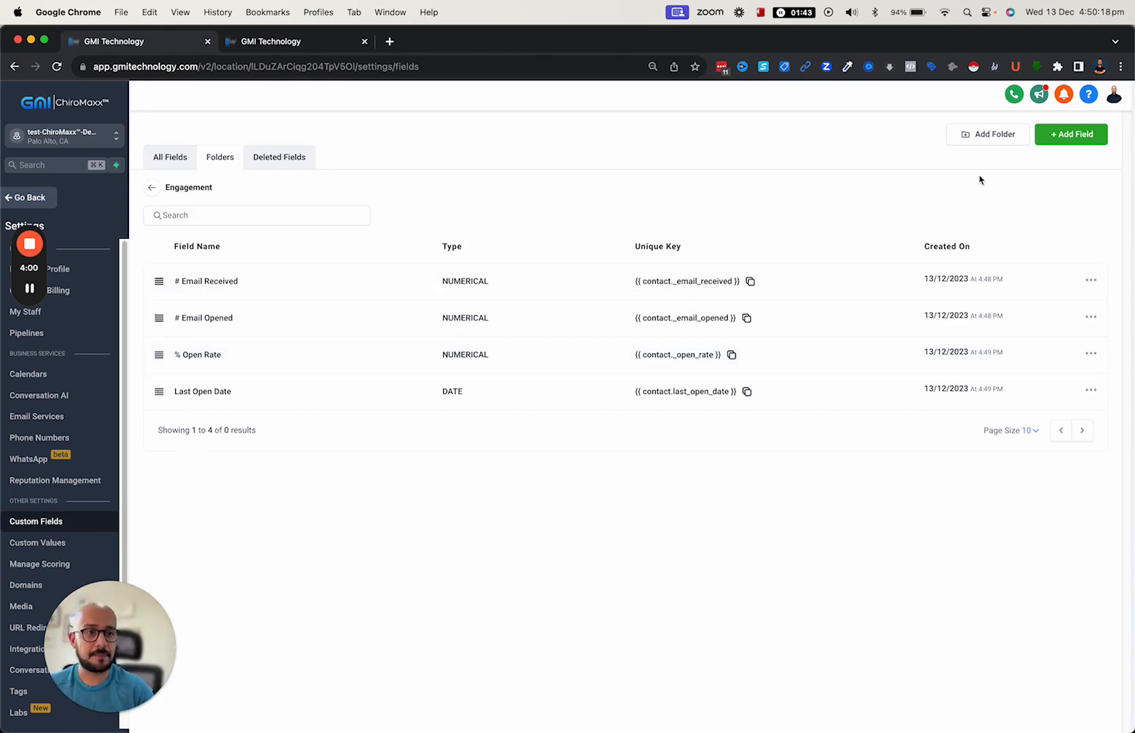
Start a new Radio Select custom field in the Engagement folder and name it "Engagement Level"
left_click(1065, 139)
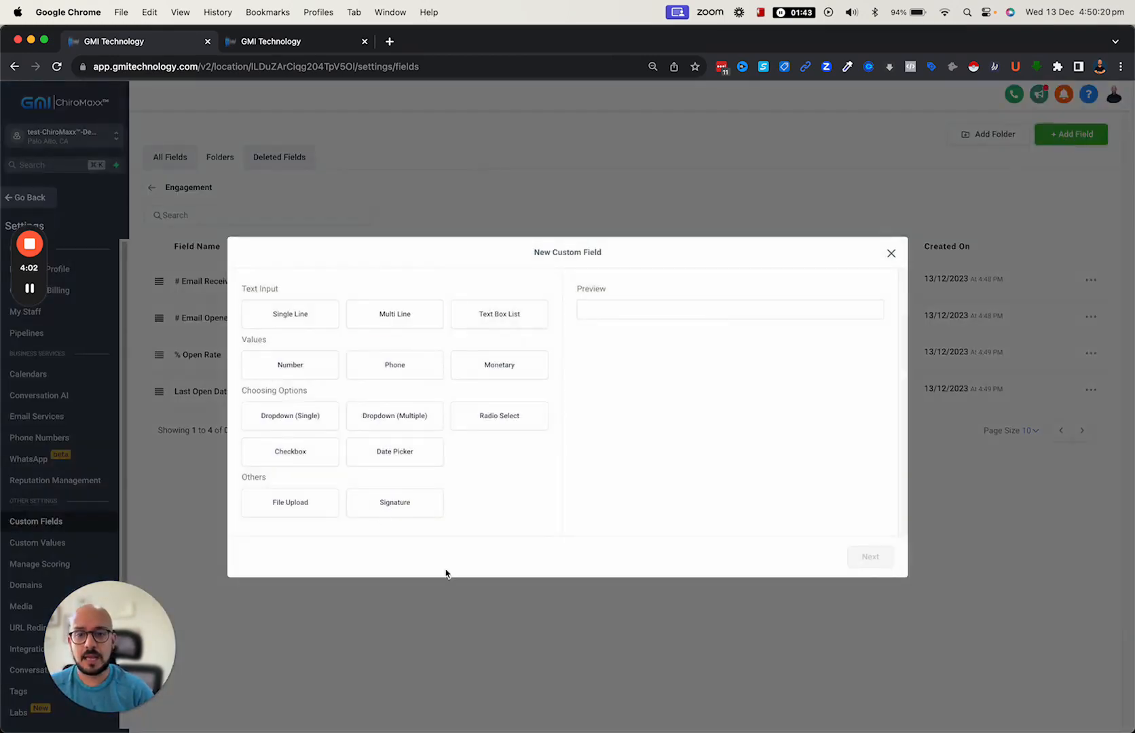
left_click(498, 416)
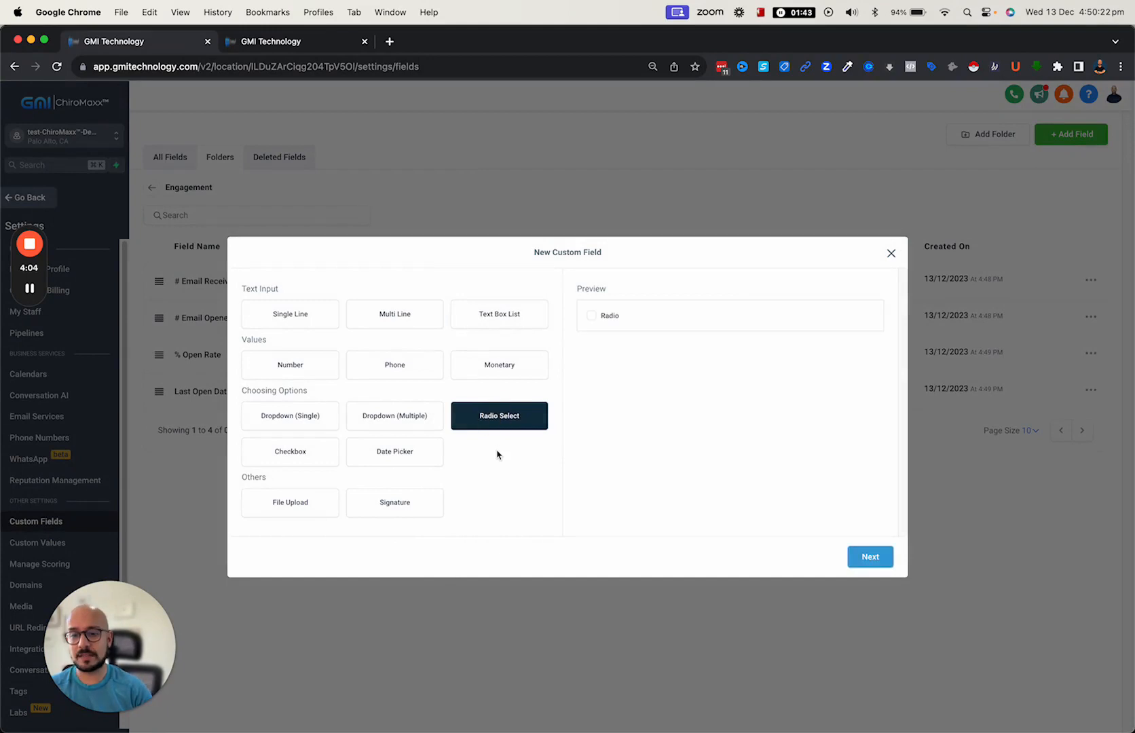
left_click(870, 556)
left_click(350, 349)
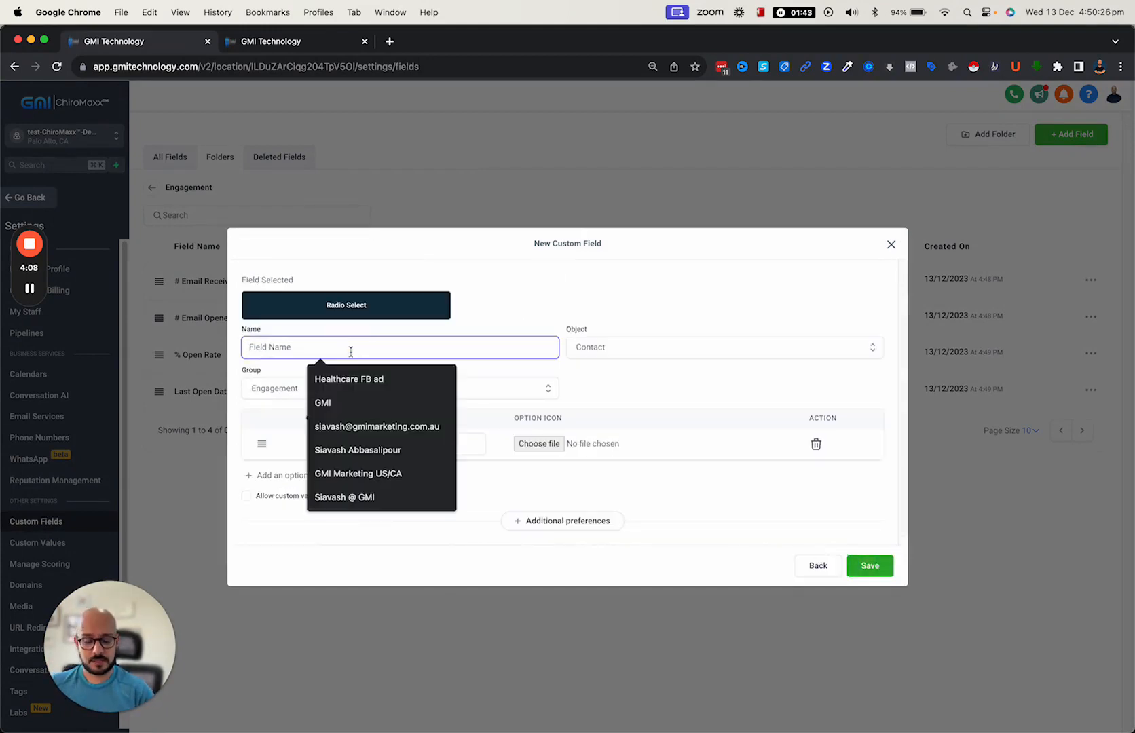
type("Engage")
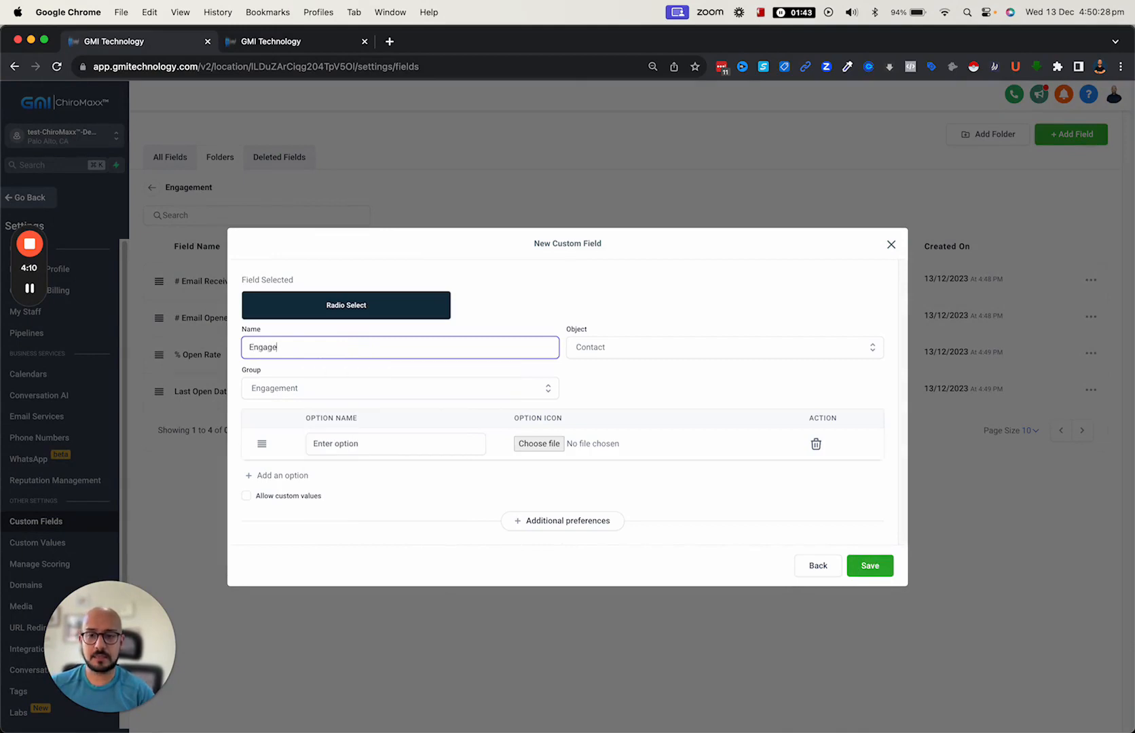
type("ment Level")
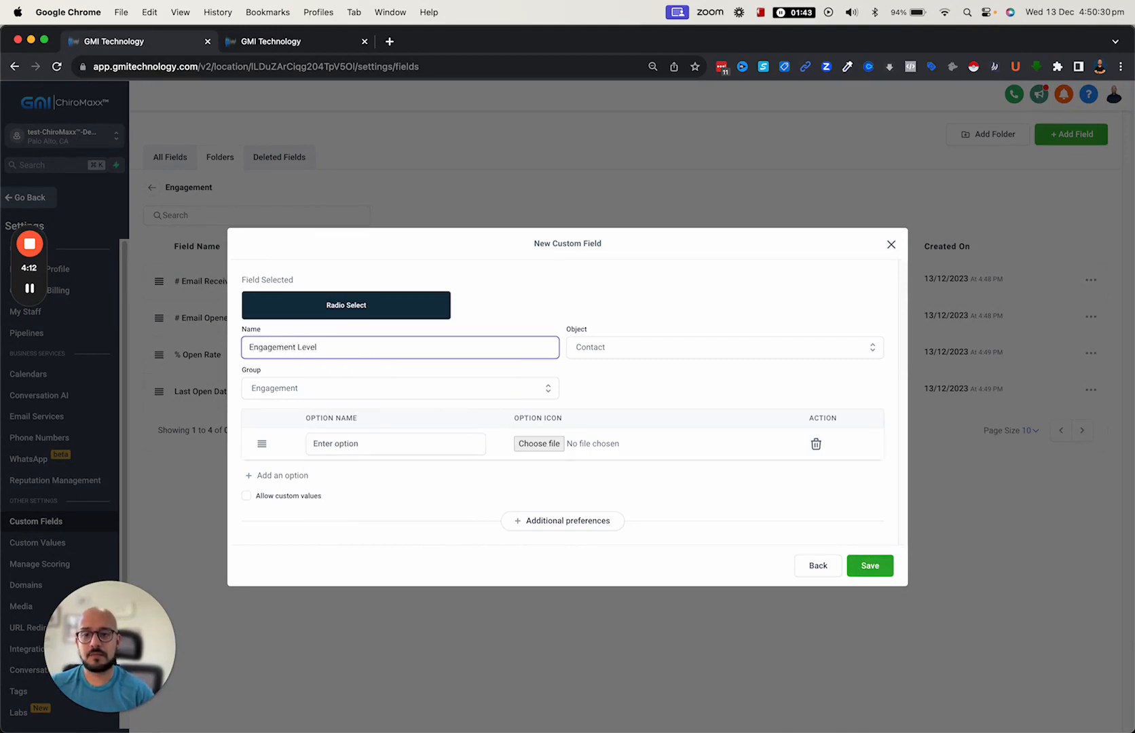
Give the Engagement Level field the options Cold, Warm and Hot, and save the field
left_click(350, 443)
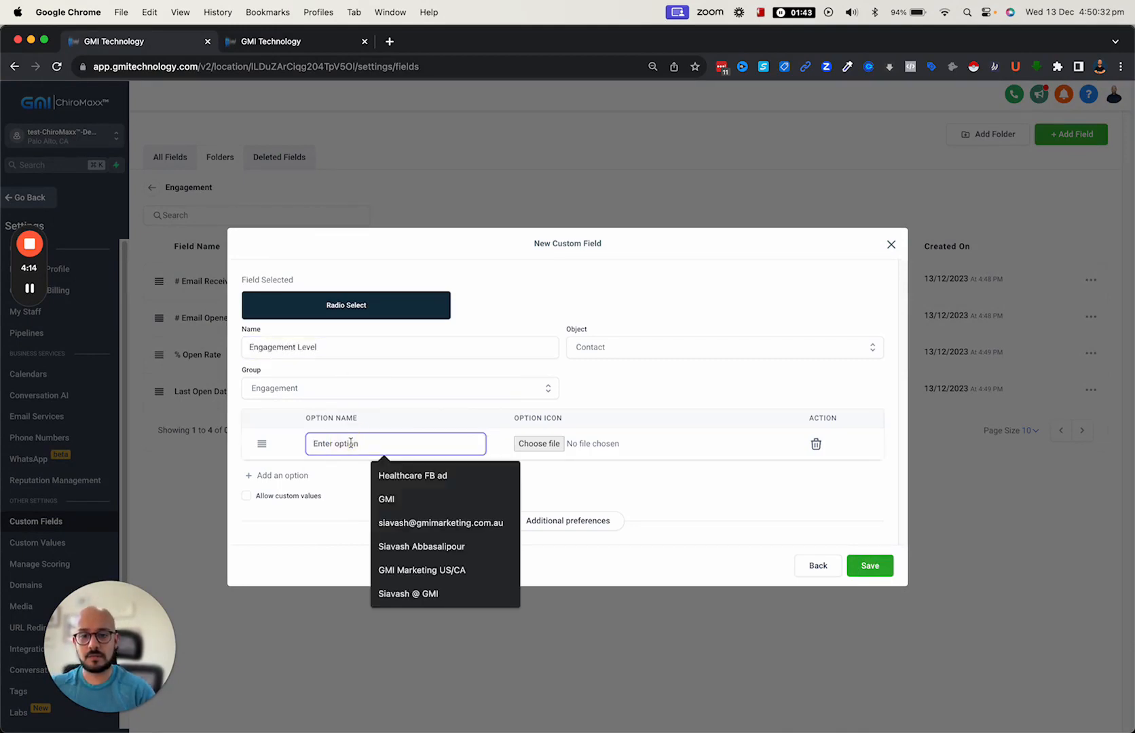
type("Co")
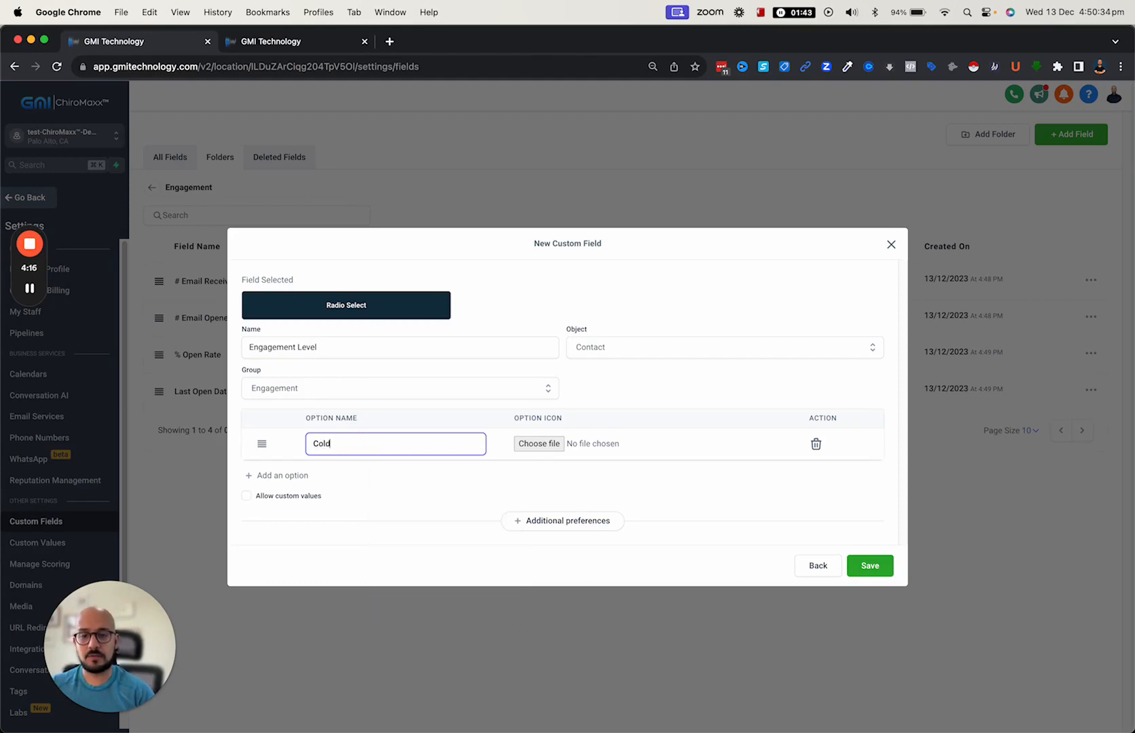
type("ld")
left_click(306, 477)
left_click(332, 459)
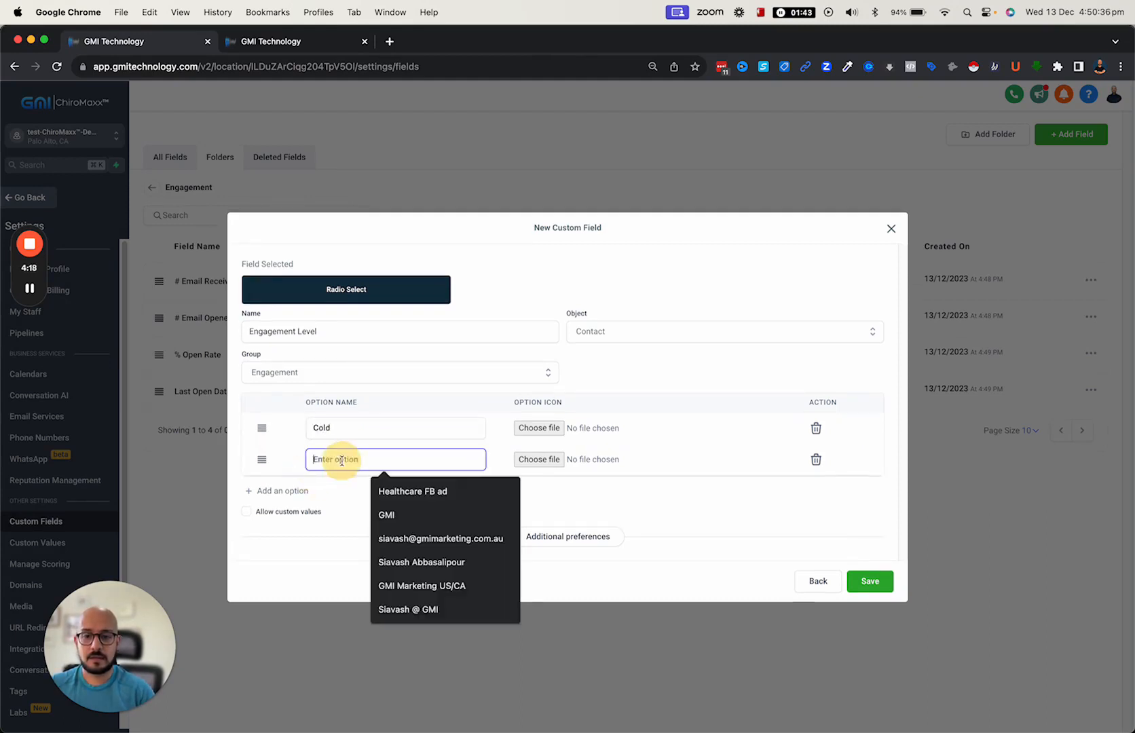
type("warm")
key("super+a")
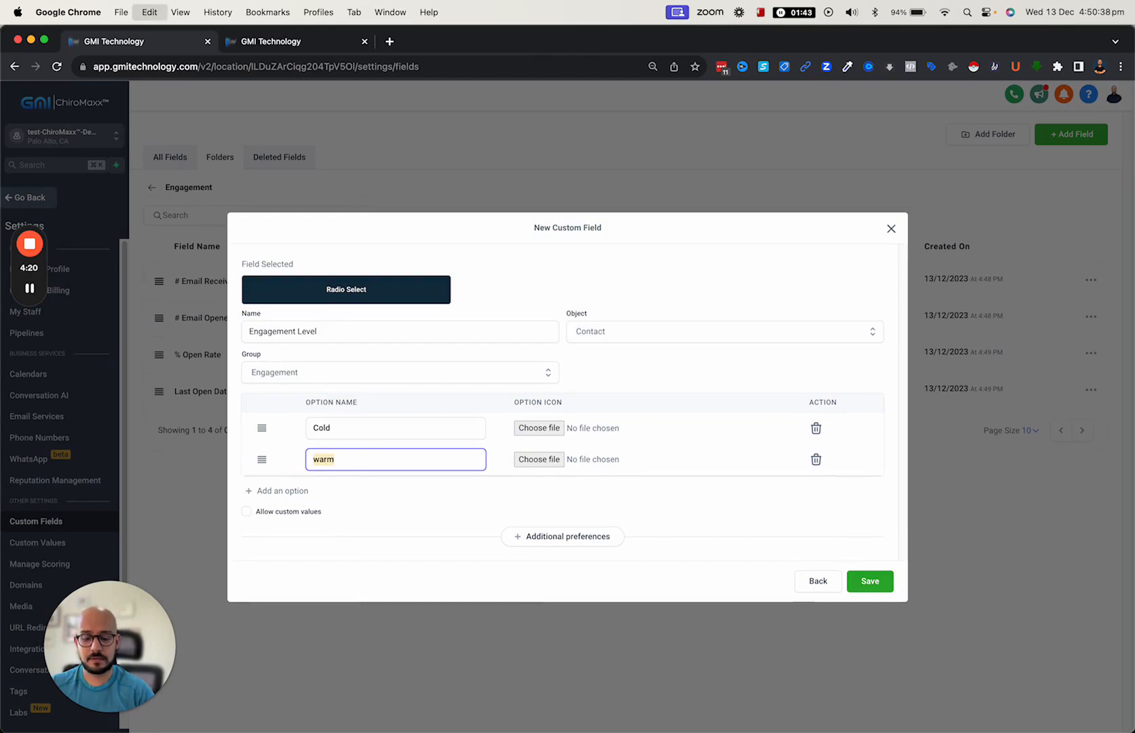
type("W")
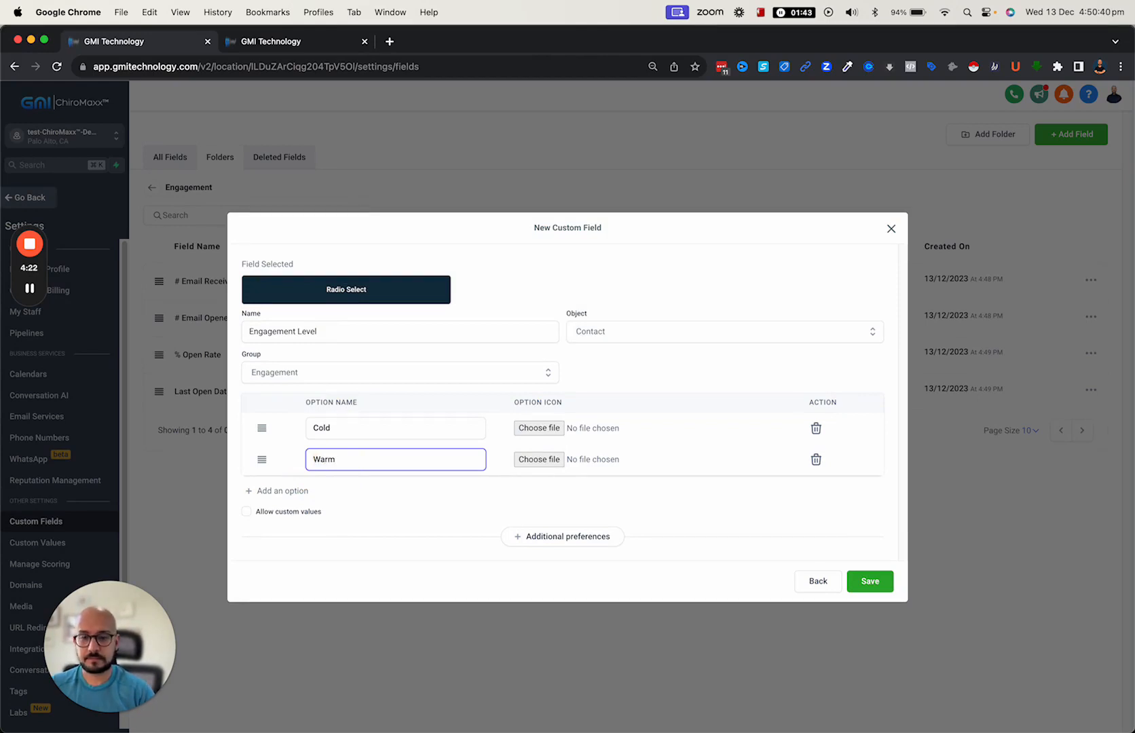
left_click(296, 490)
left_click(325, 475)
type("Hot")
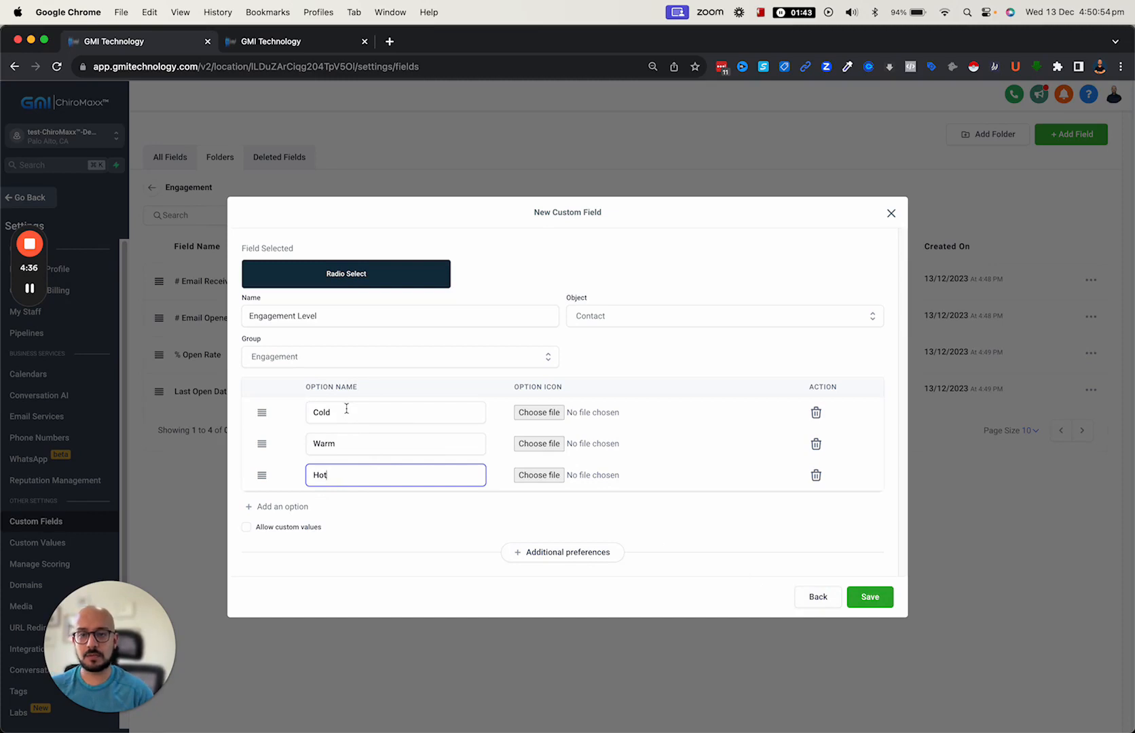
left_click(868, 598)
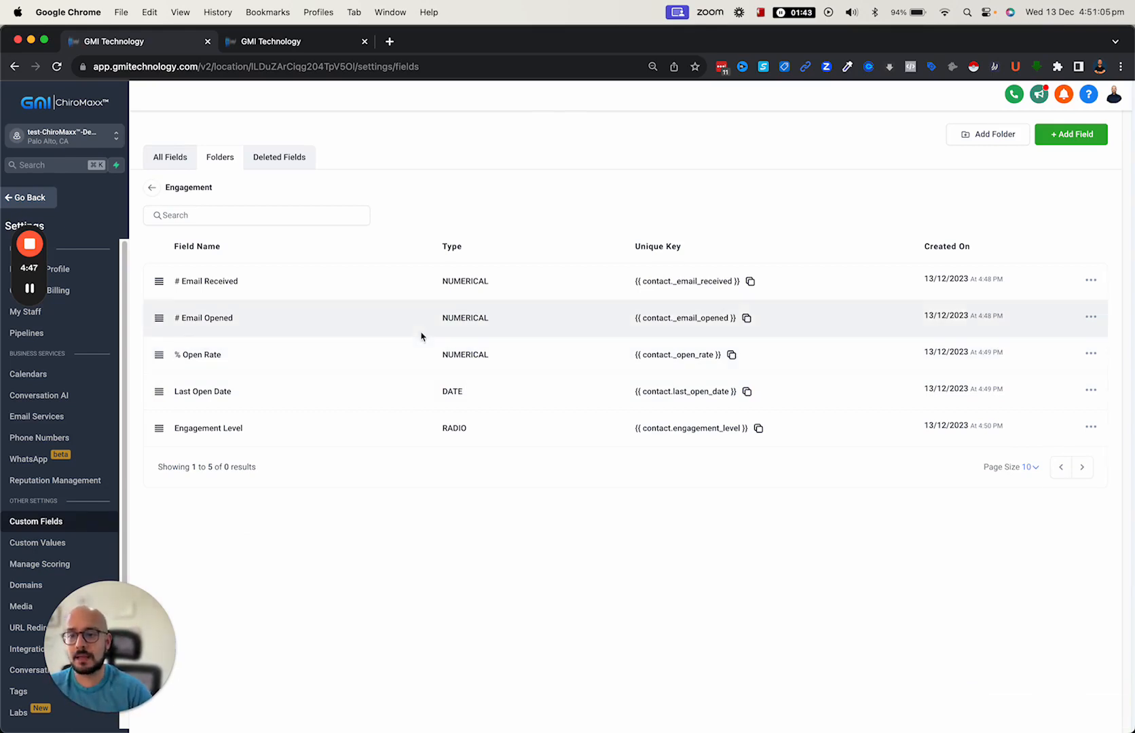
Create a new automation workflow from scratch and name it "Engagement Automation"
left_click(40, 197)
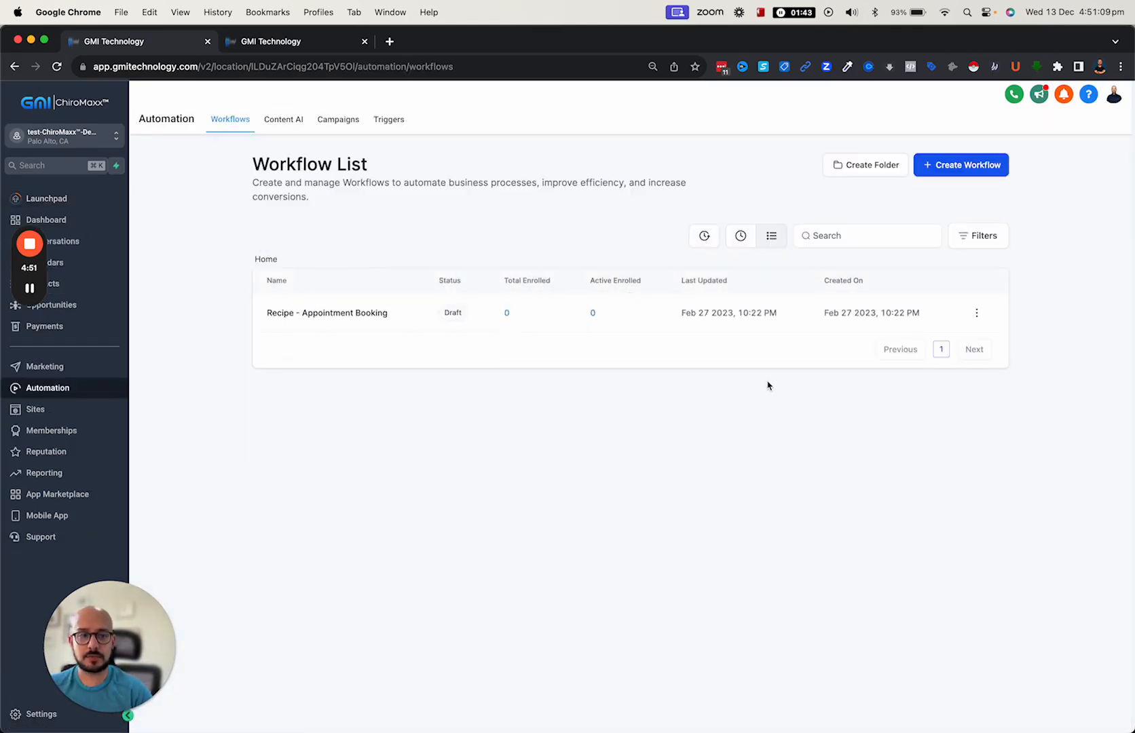
left_click(976, 172)
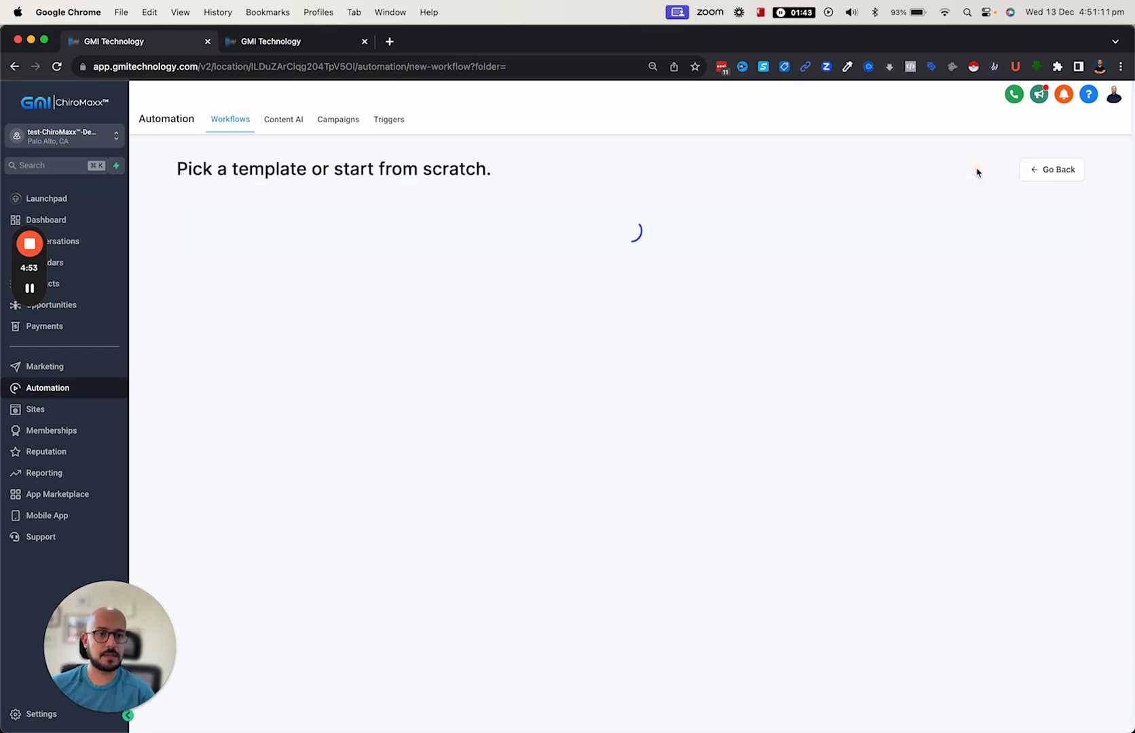
left_click(434, 337)
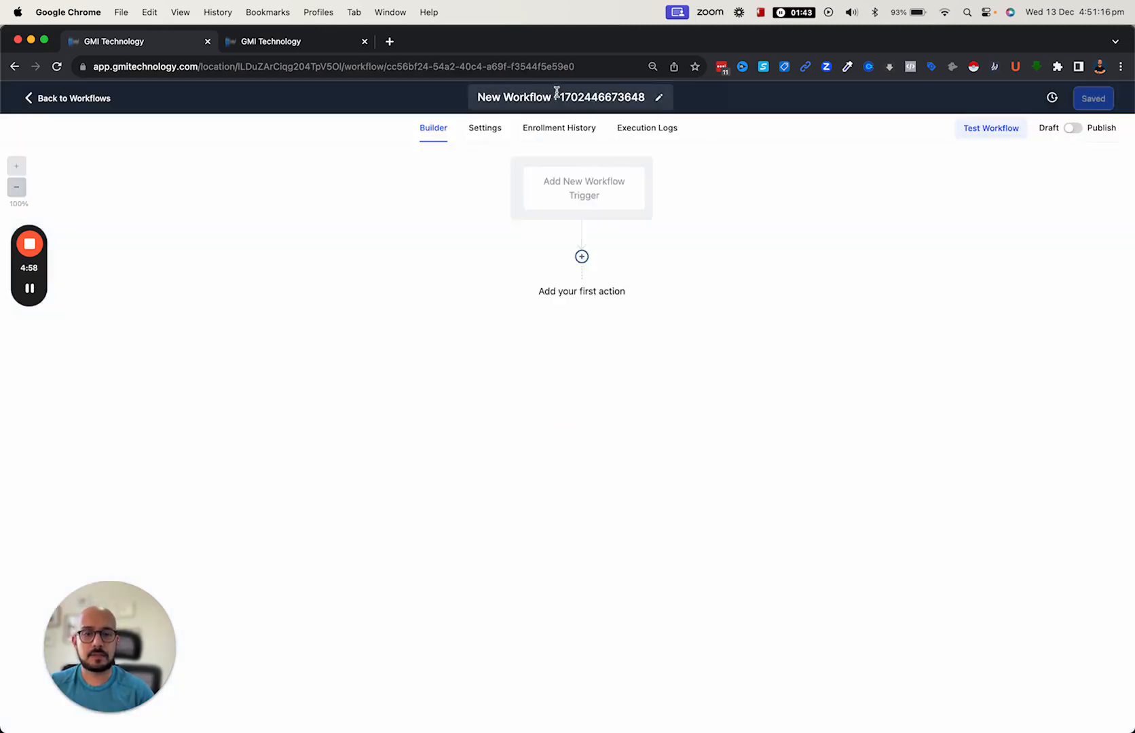
left_click(556, 95)
triple_click(557, 97)
type("Engagement Automation")
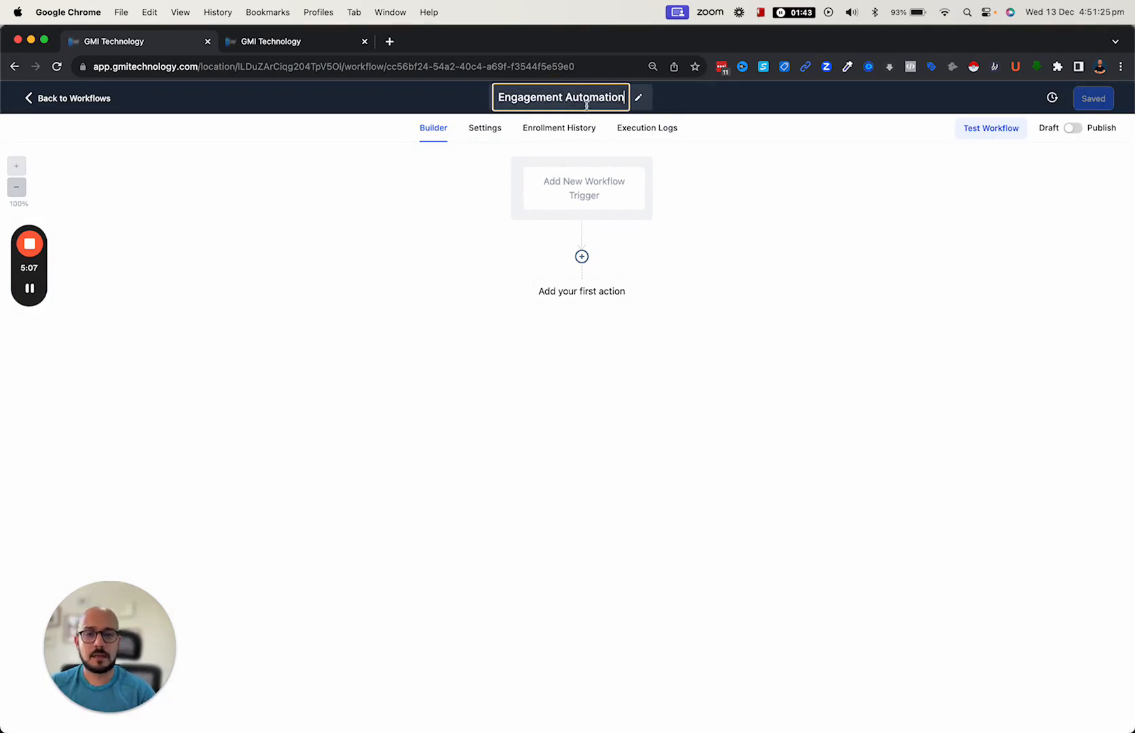
left_click(689, 178)
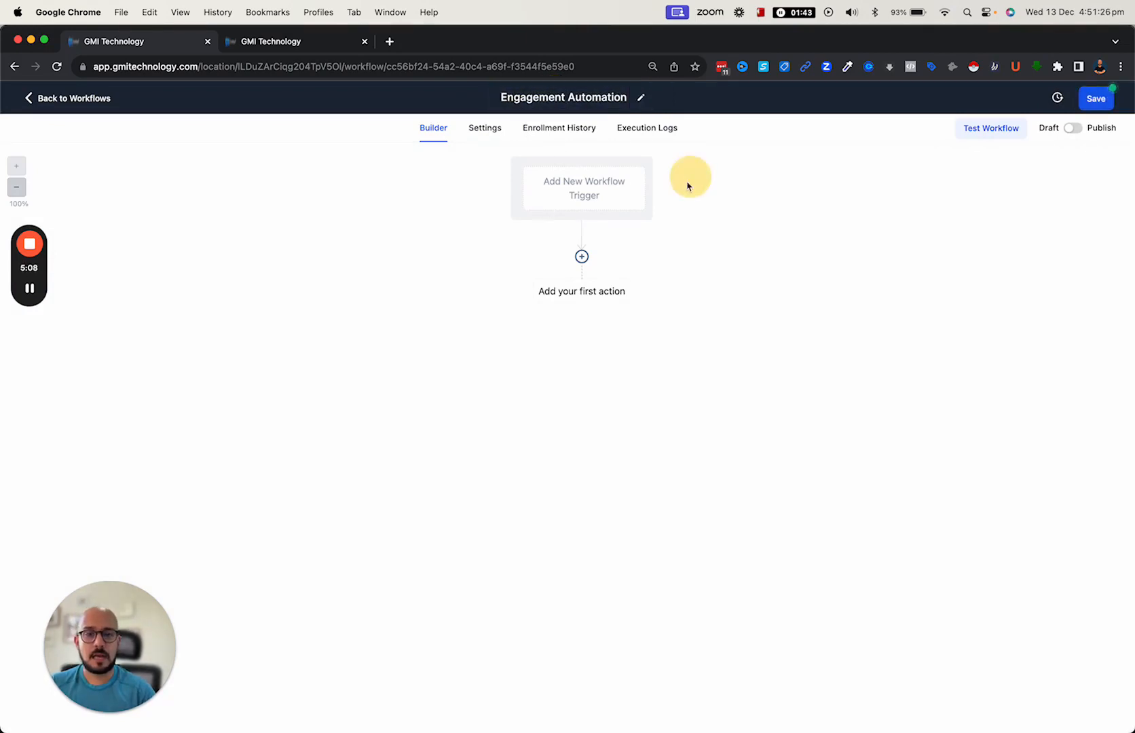
Add an Email Events trigger to the workflow with the Event filter set to Opened, and save it
left_click(587, 199)
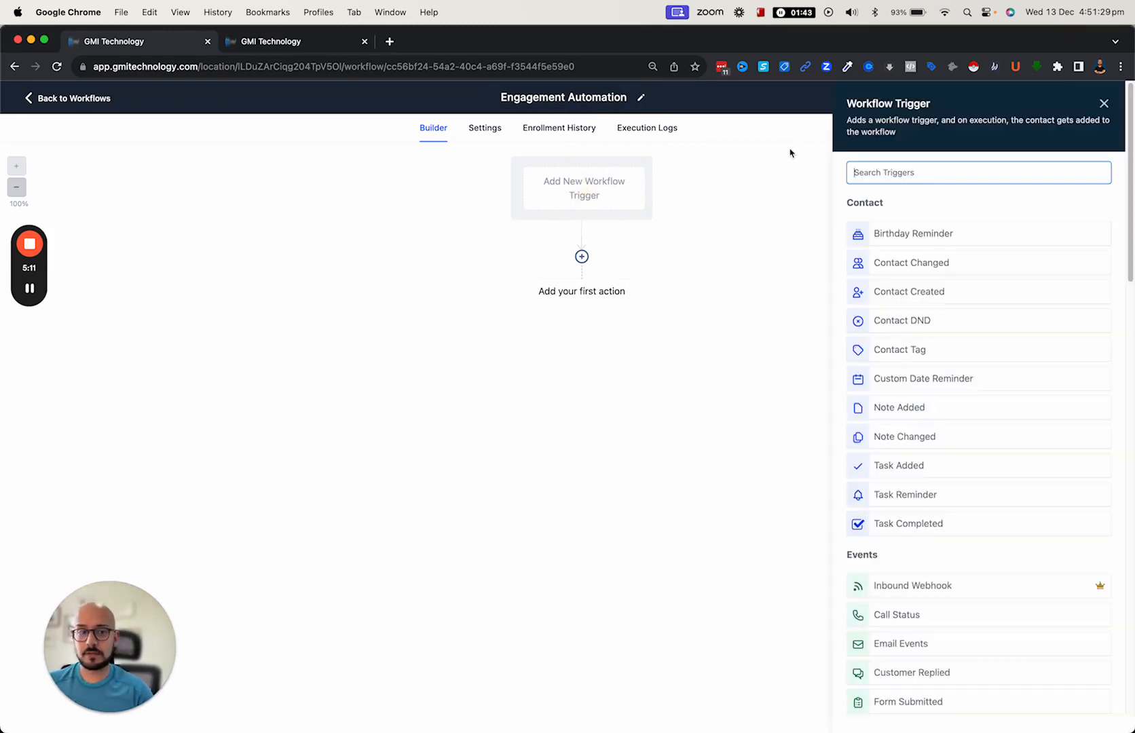
type("even")
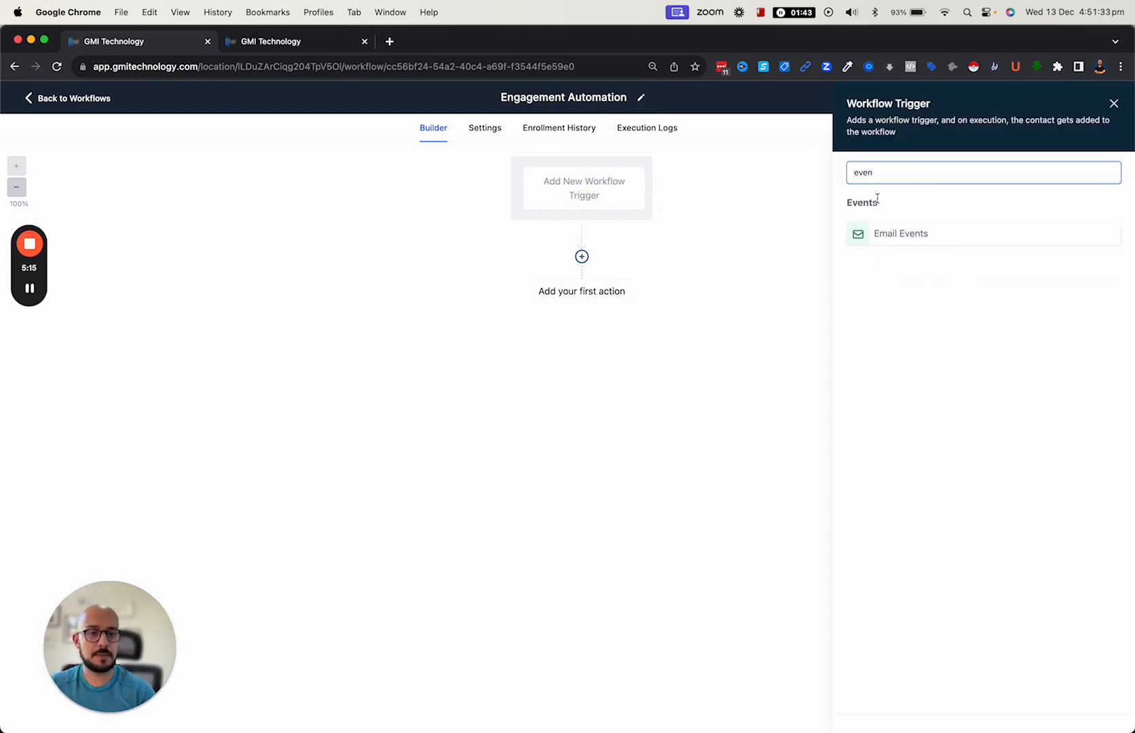
left_click(881, 233)
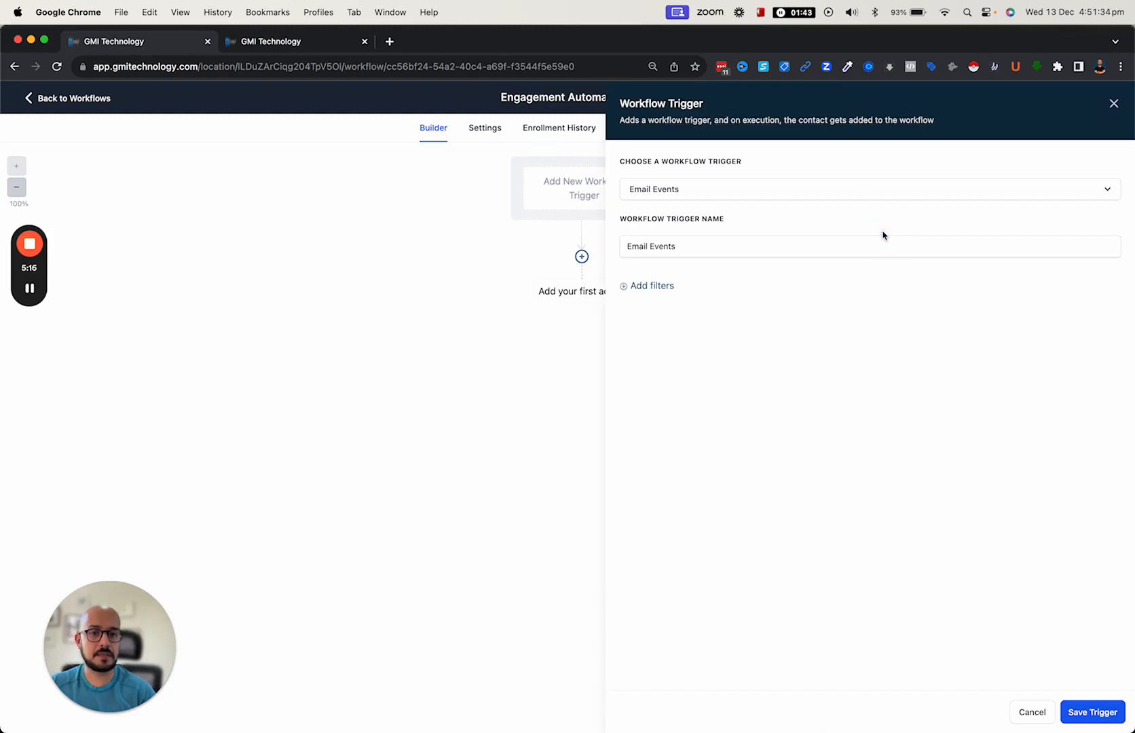
left_click(664, 285)
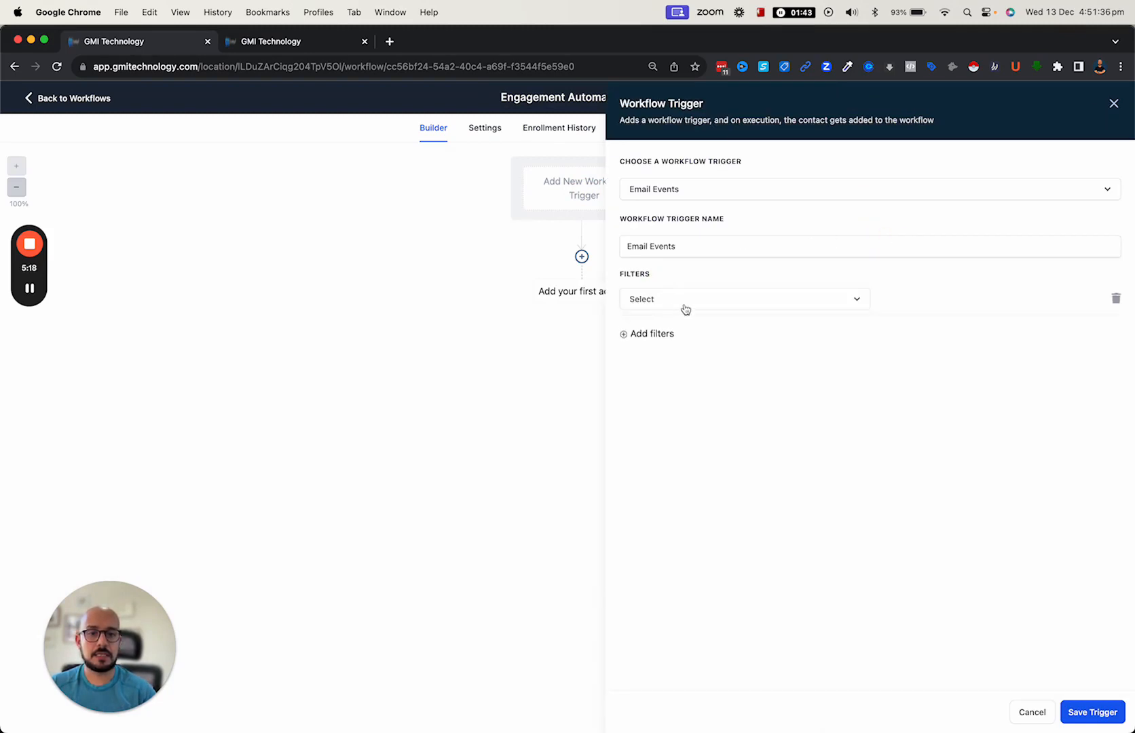
left_click(696, 305)
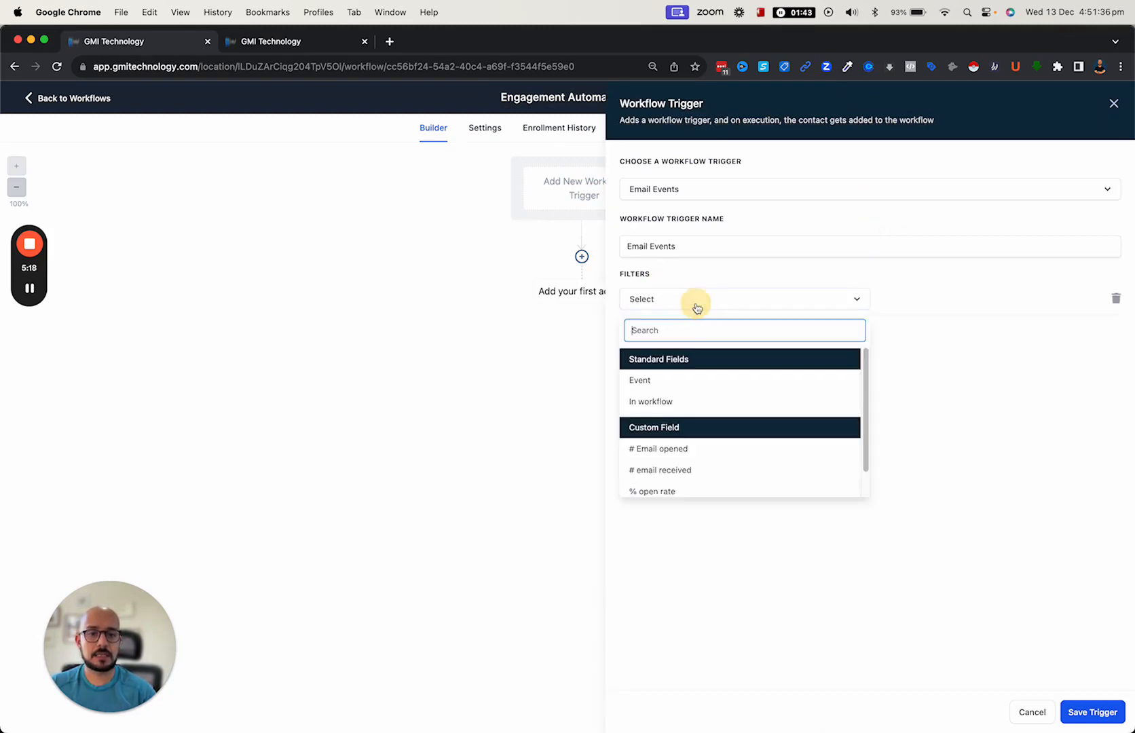
left_click(653, 381)
left_click(920, 299)
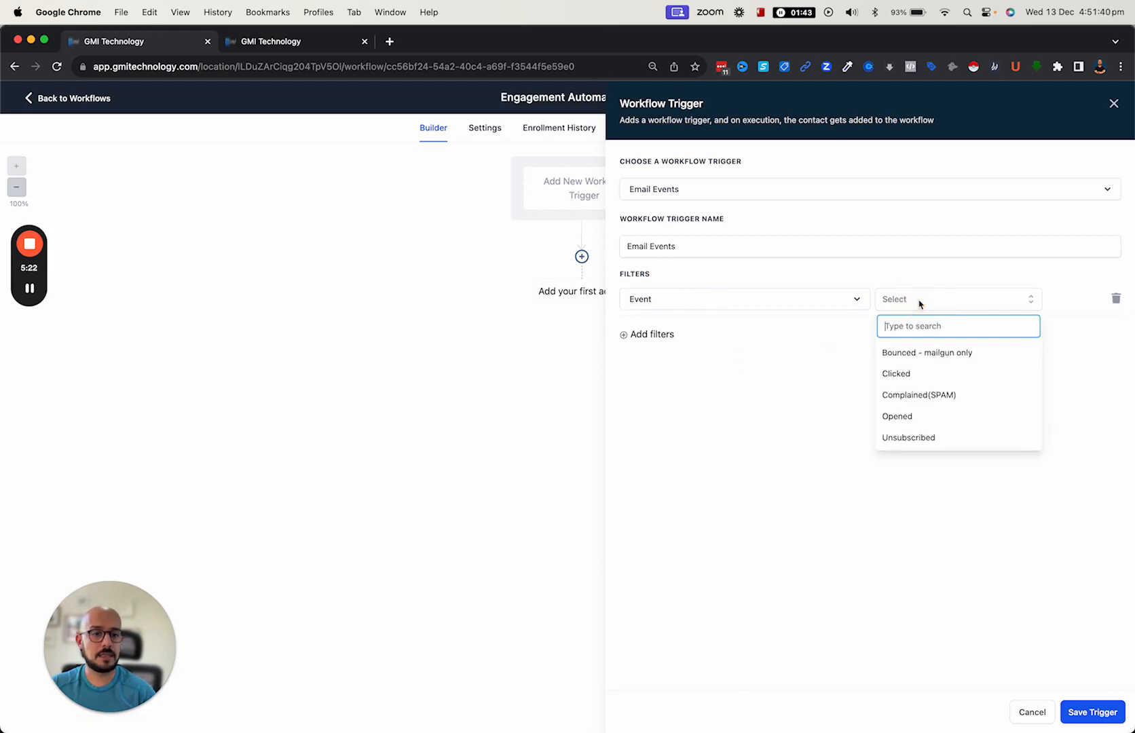
left_click(892, 415)
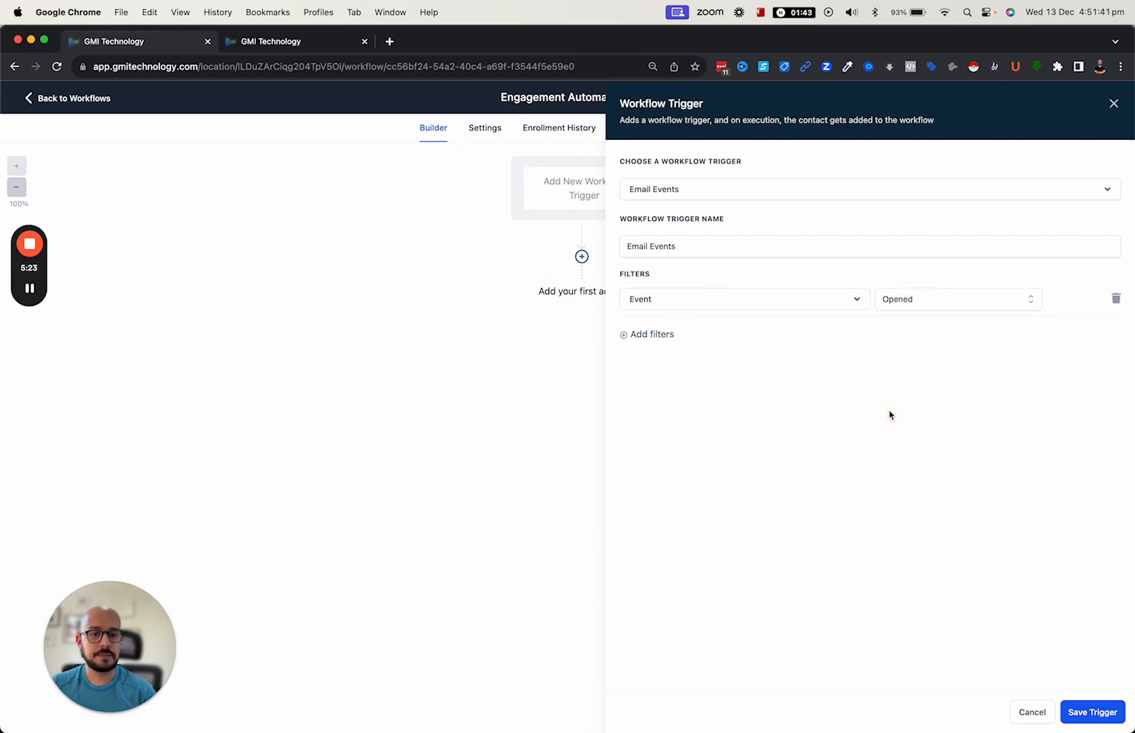
left_click(1089, 713)
Rename the email trigger "Email Events - Open" and save it
left_click(617, 192)
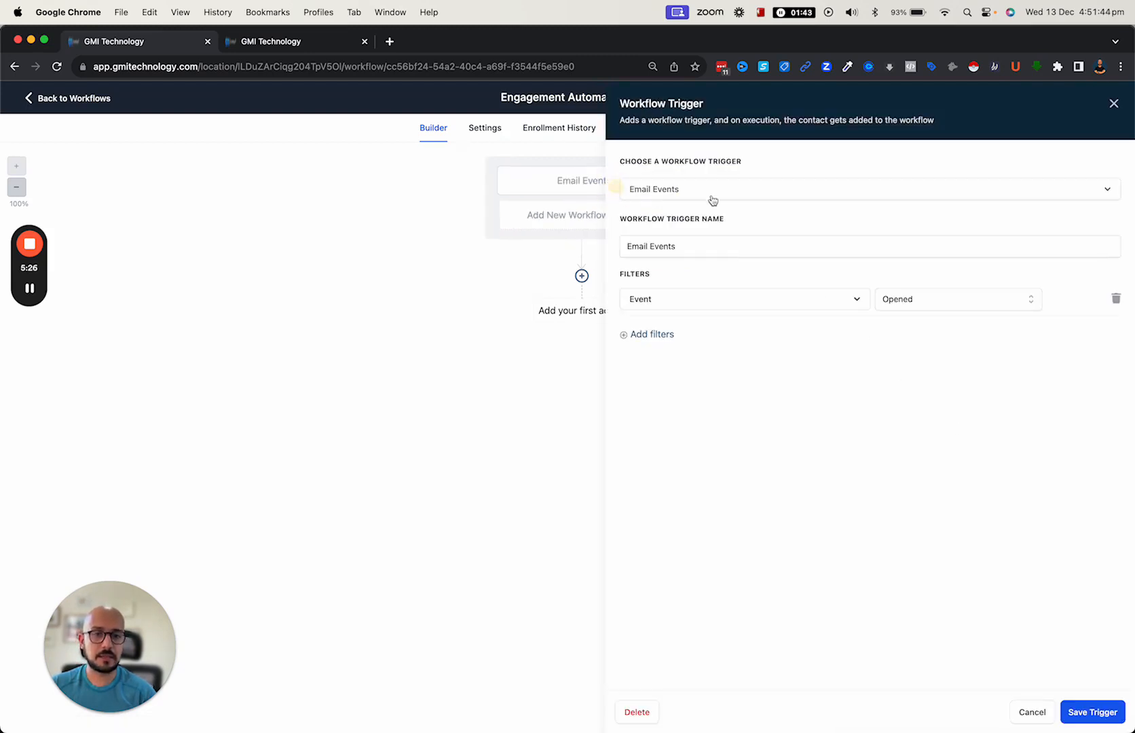
left_click(713, 196)
left_click(699, 195)
left_click(675, 247)
type("- Open")
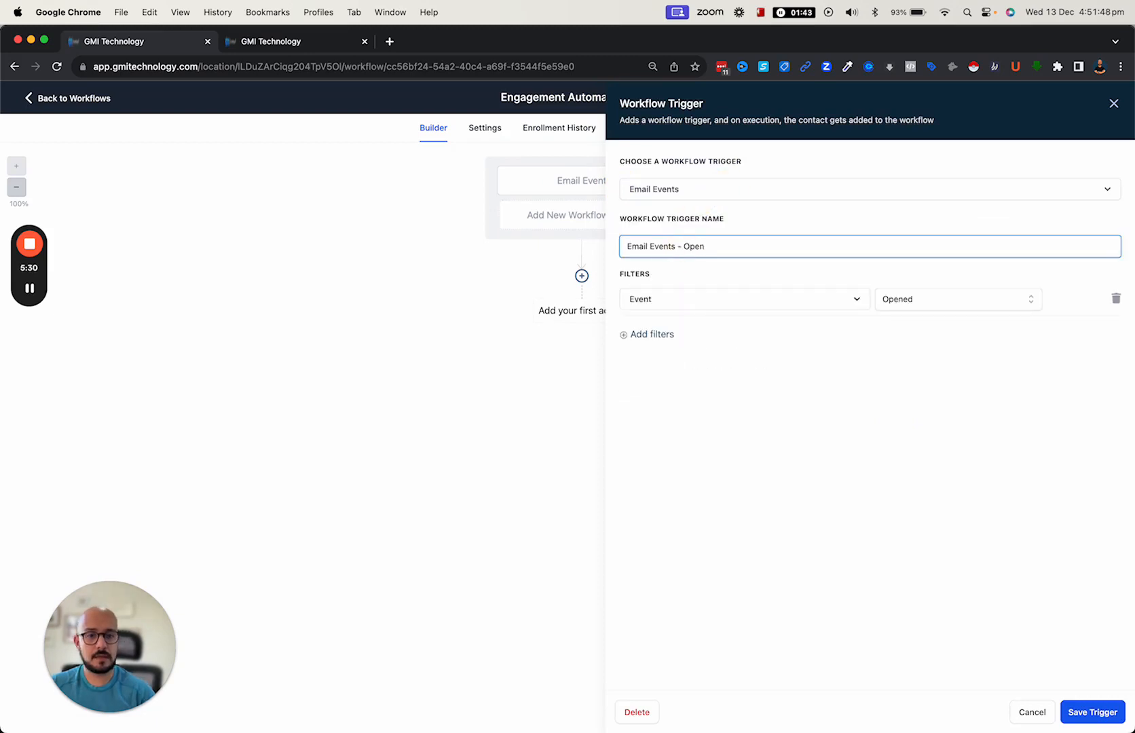
left_click(1079, 712)
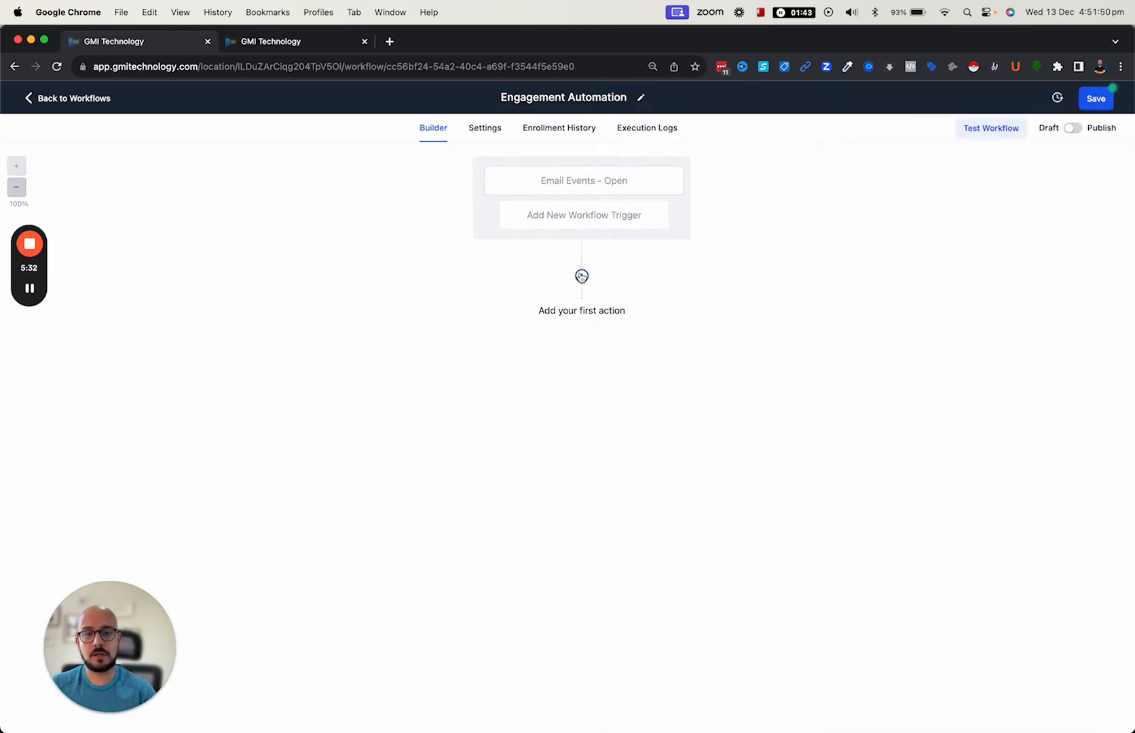
Add a Math Operation as the first action, adding 1 to # Email opened and updating that same field, and save it
left_click(580, 309)
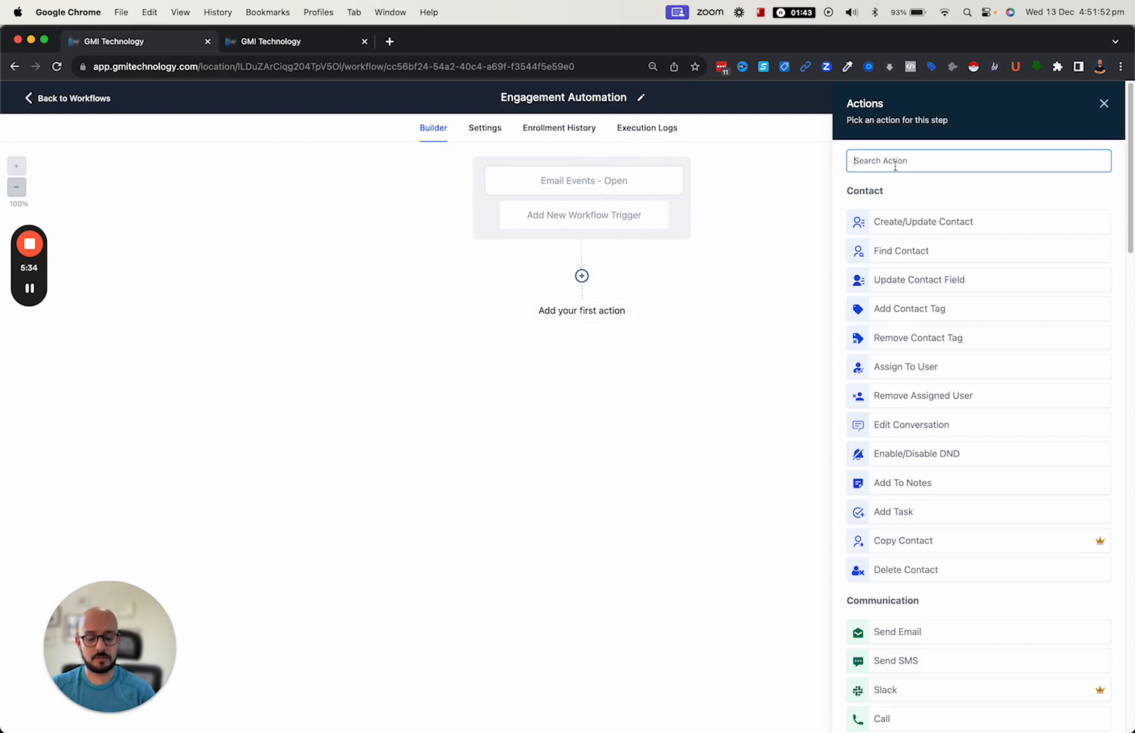
type("math")
left_click(906, 211)
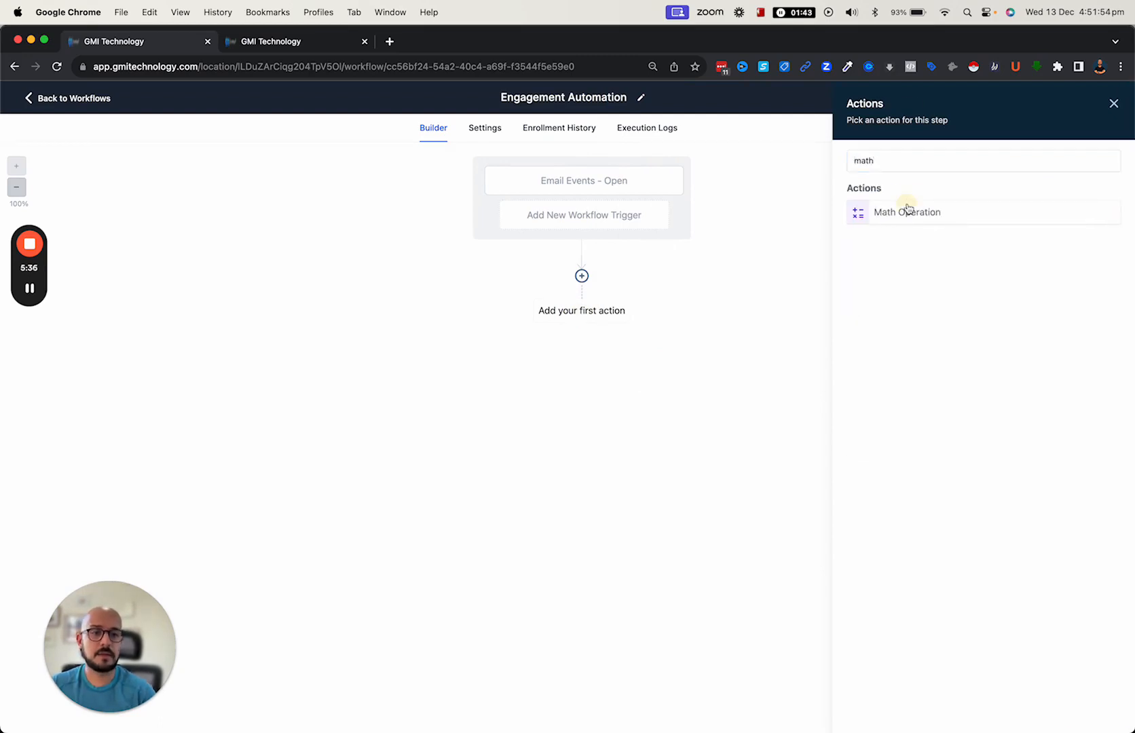
left_click(905, 234)
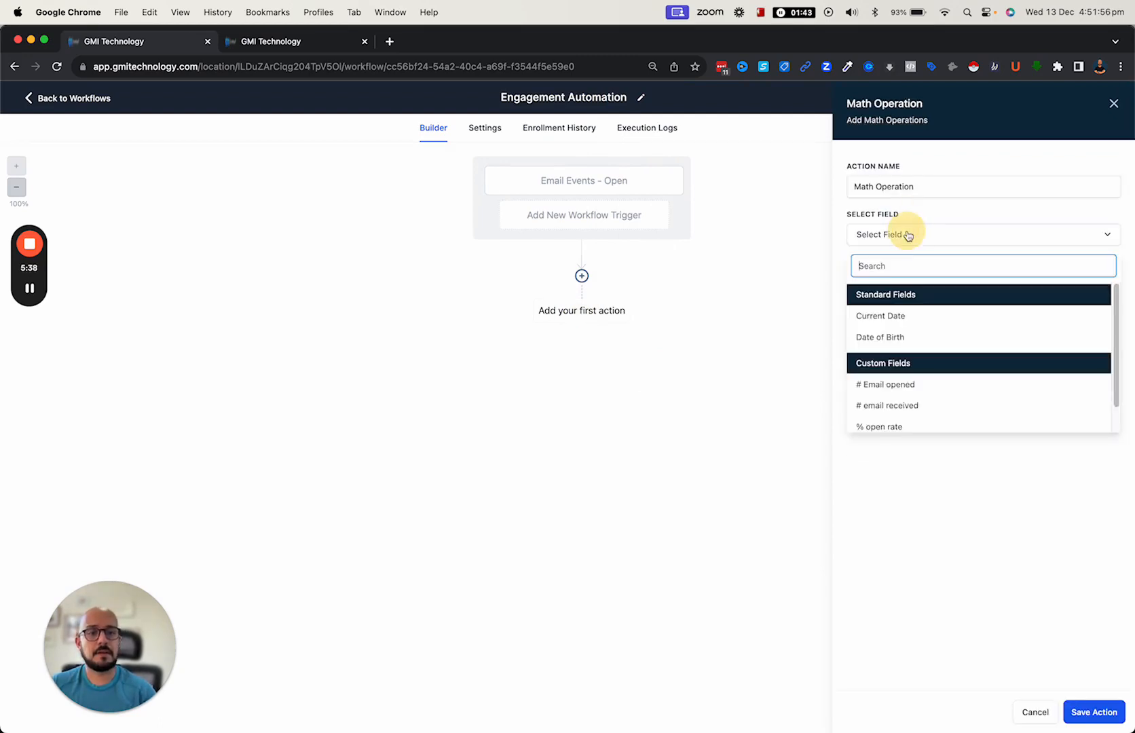
left_click(871, 386)
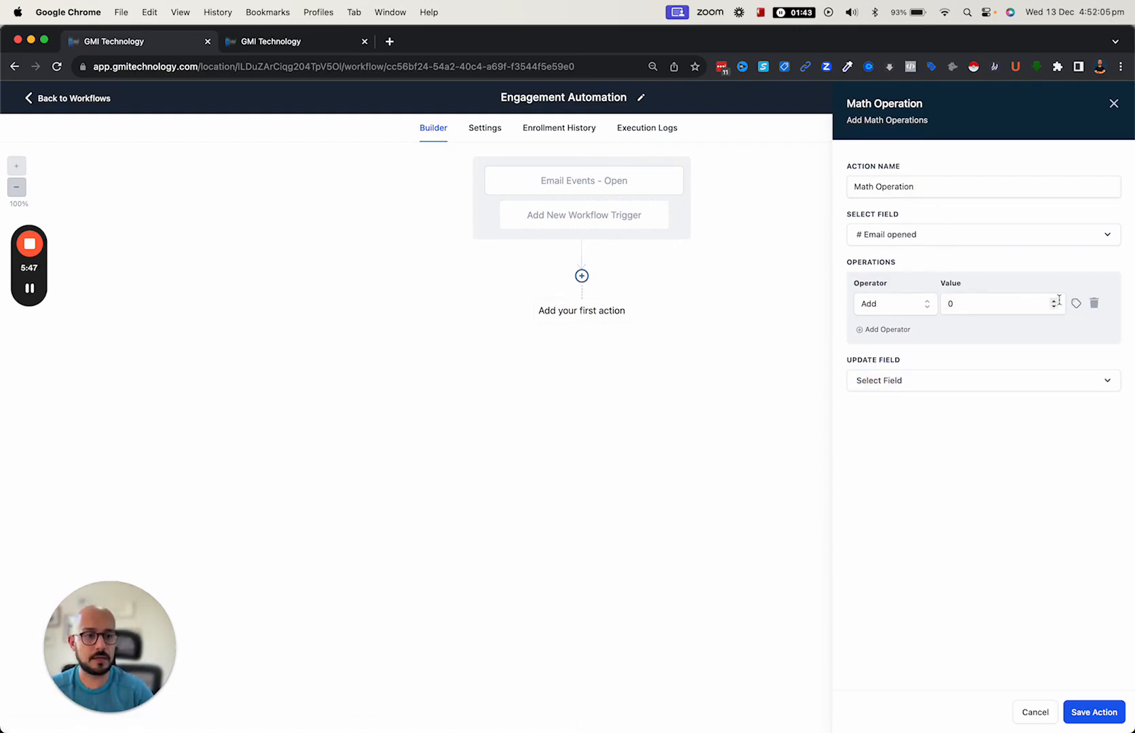
left_click(1054, 302)
left_click(883, 381)
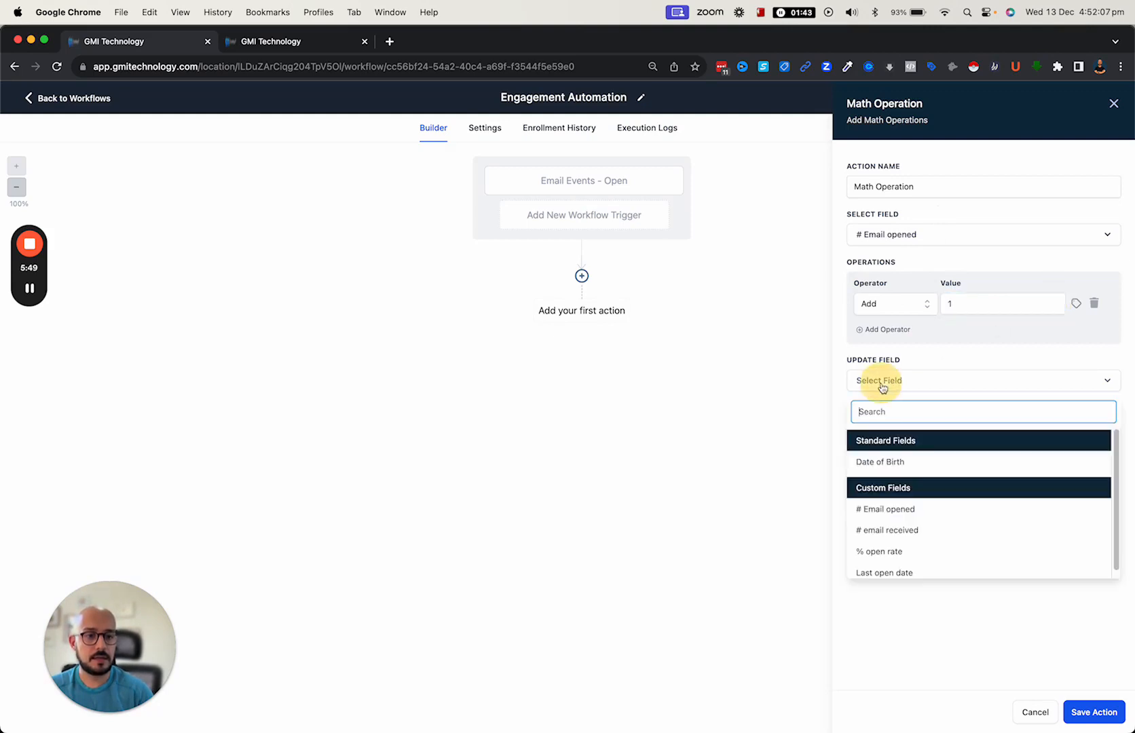
left_click(885, 508)
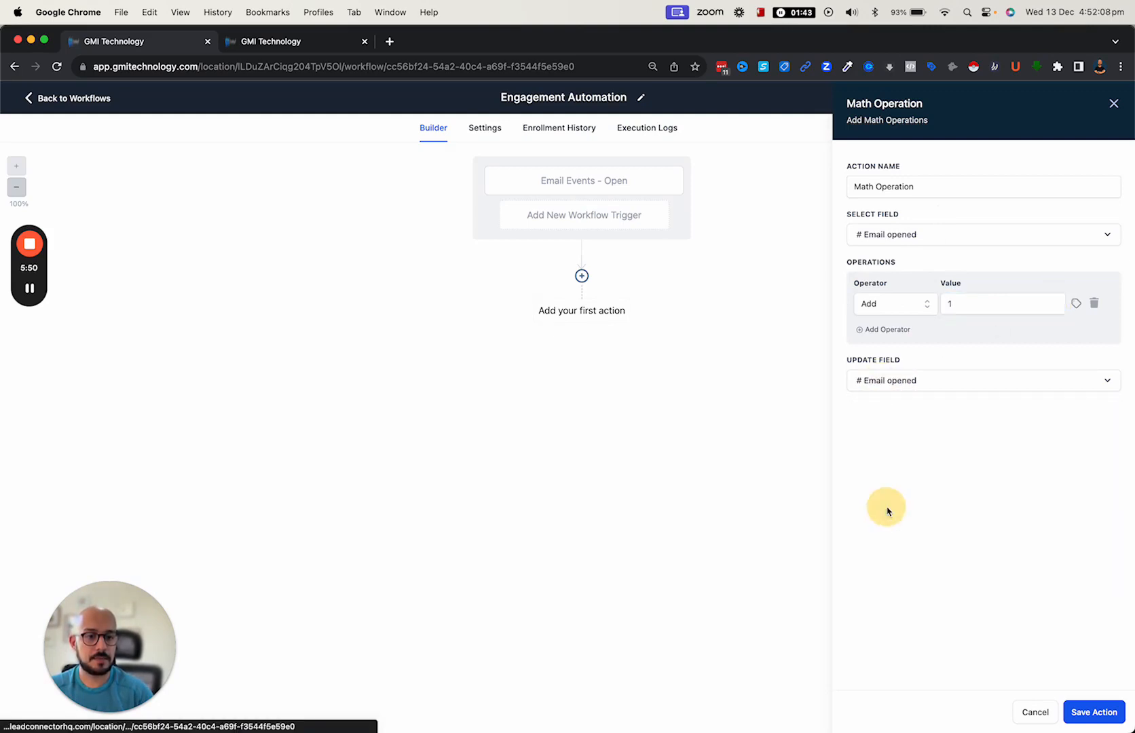
left_click(1081, 710)
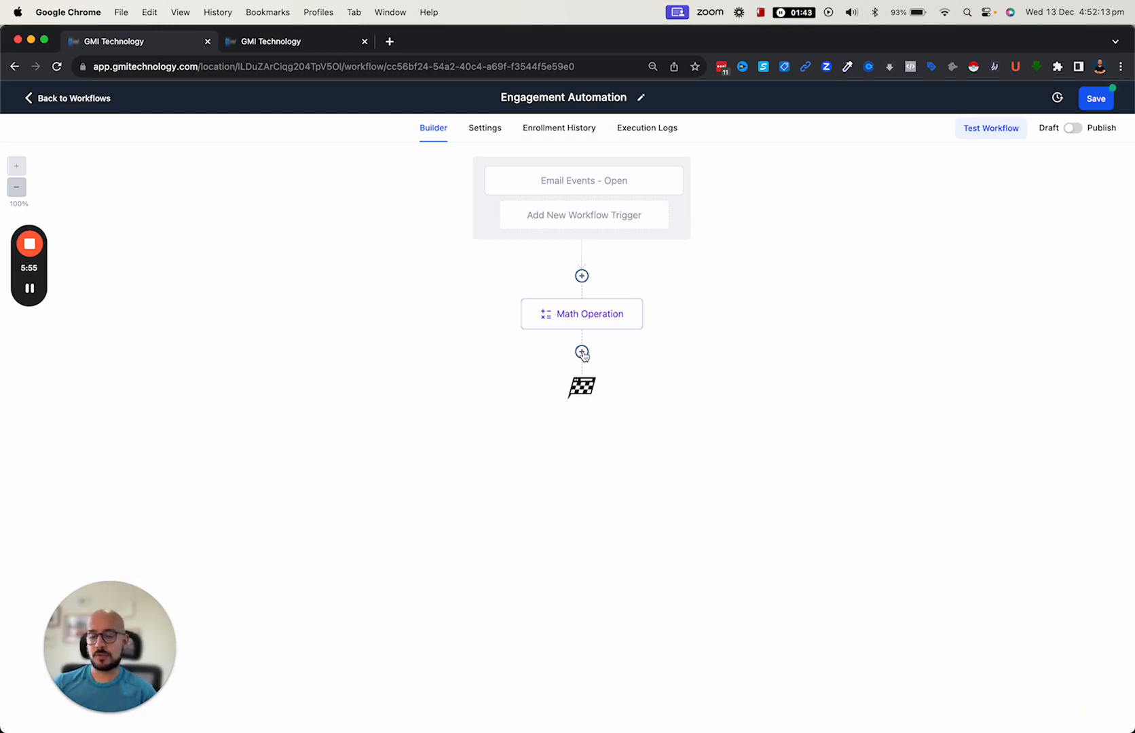
Add another Math Operation action after the first one, with # Email opened as its selected field
left_click(582, 353)
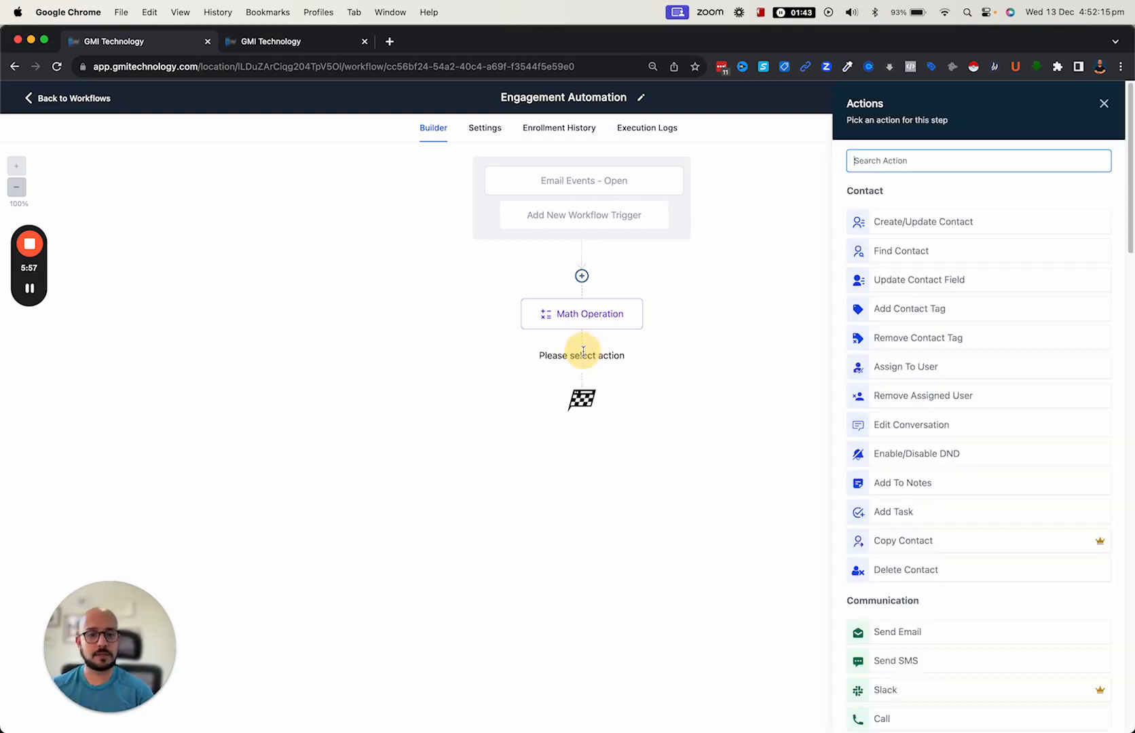
type("math")
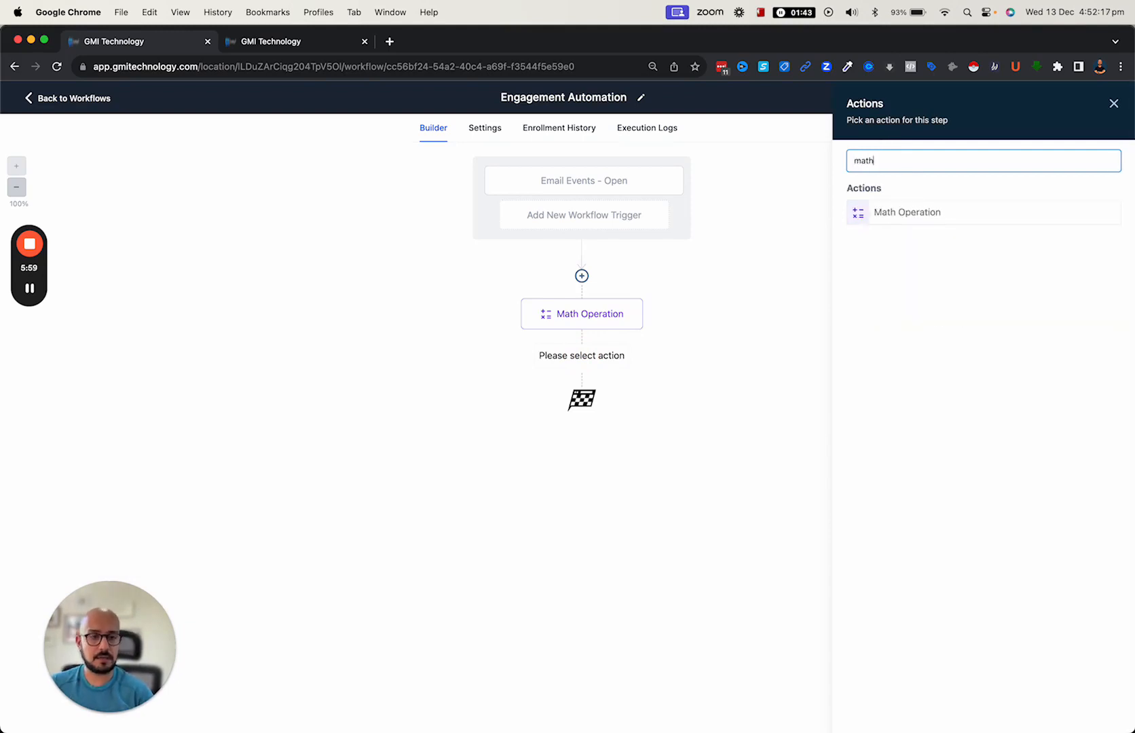
left_click(872, 215)
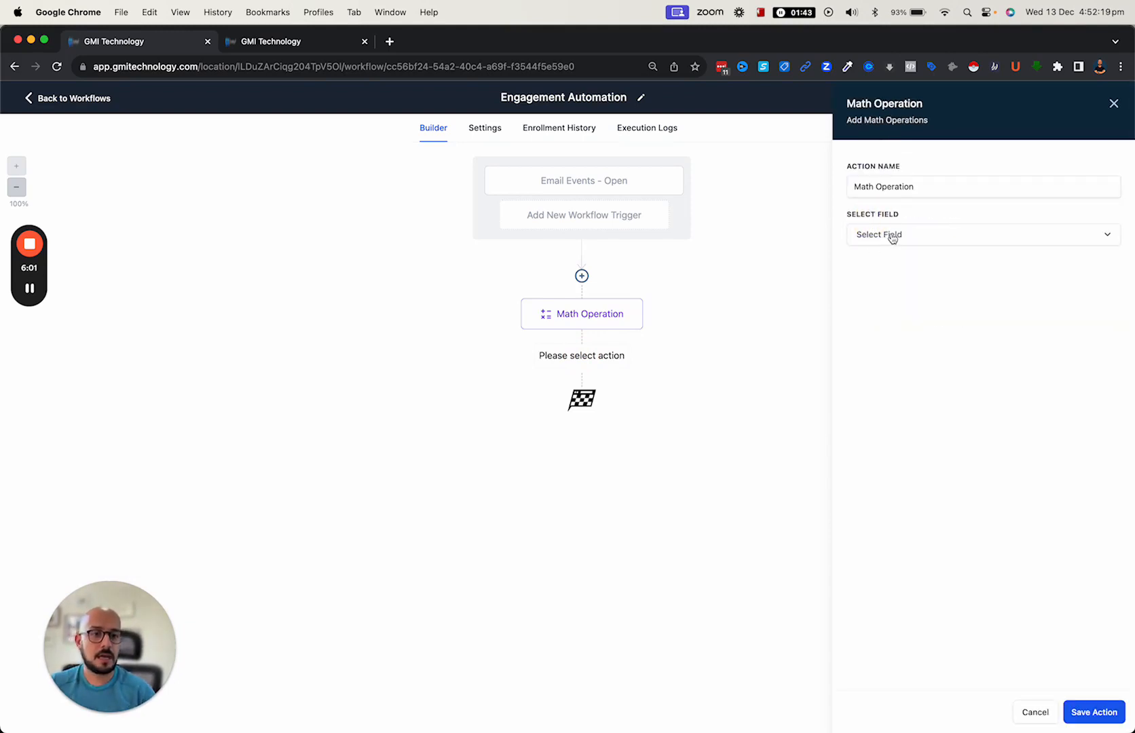
left_click(892, 235)
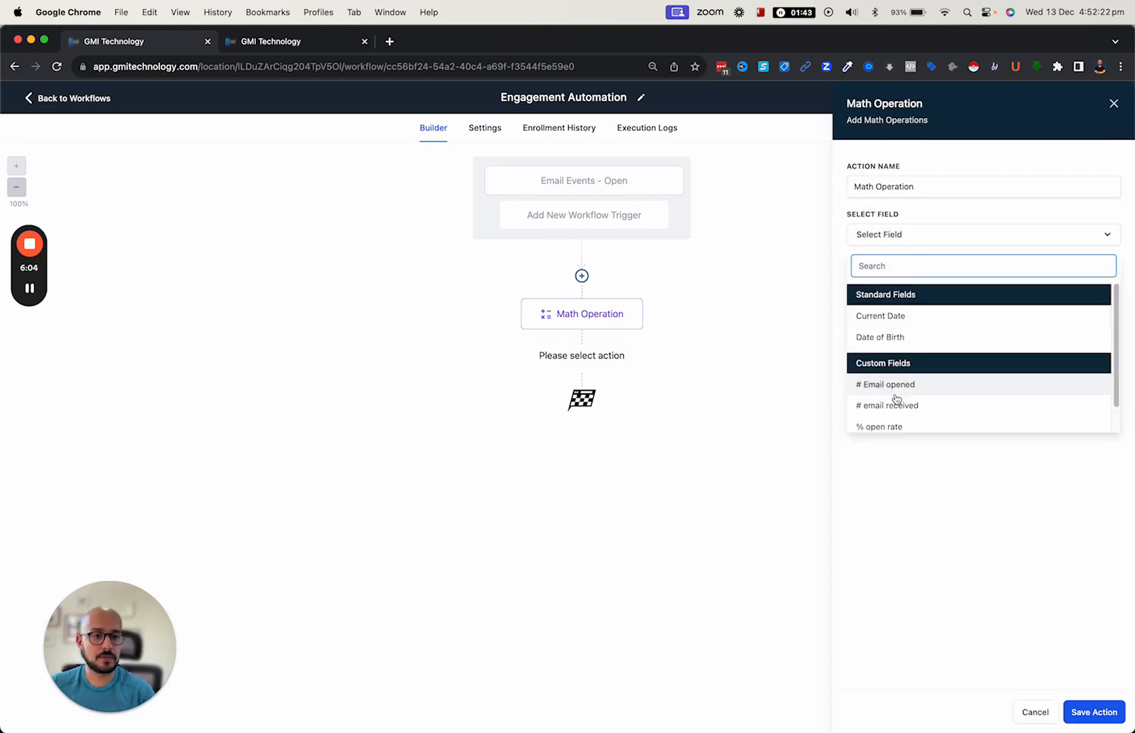
left_click(897, 426)
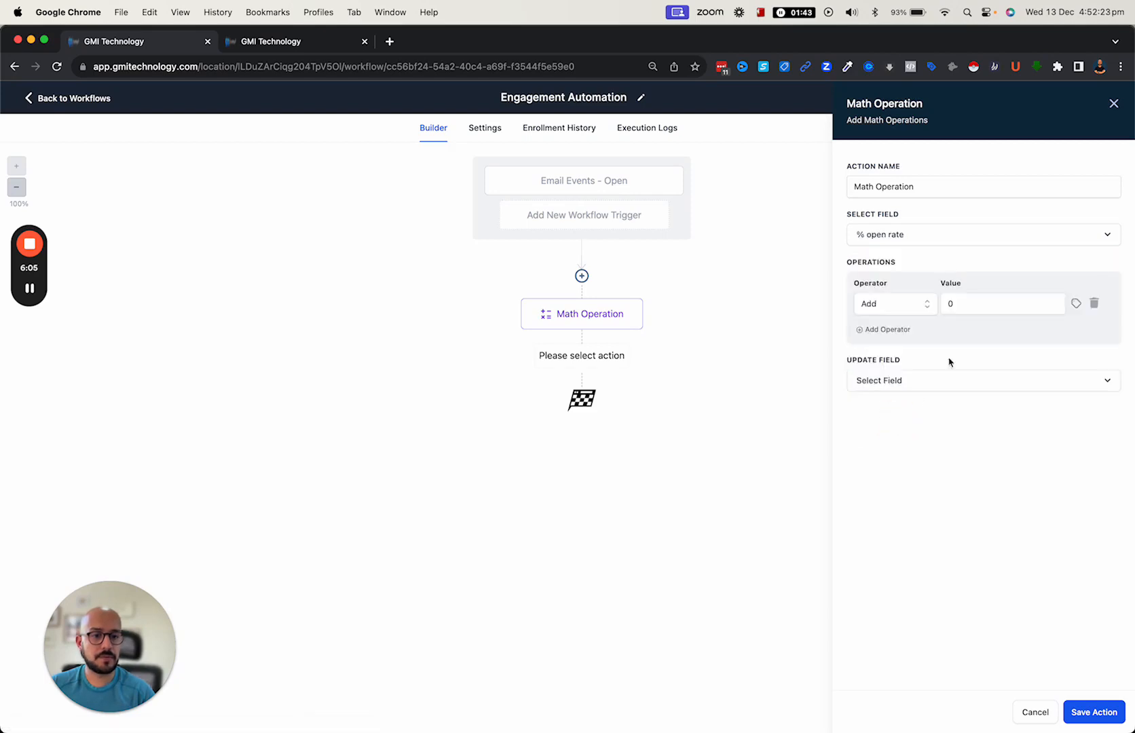
left_click(929, 310)
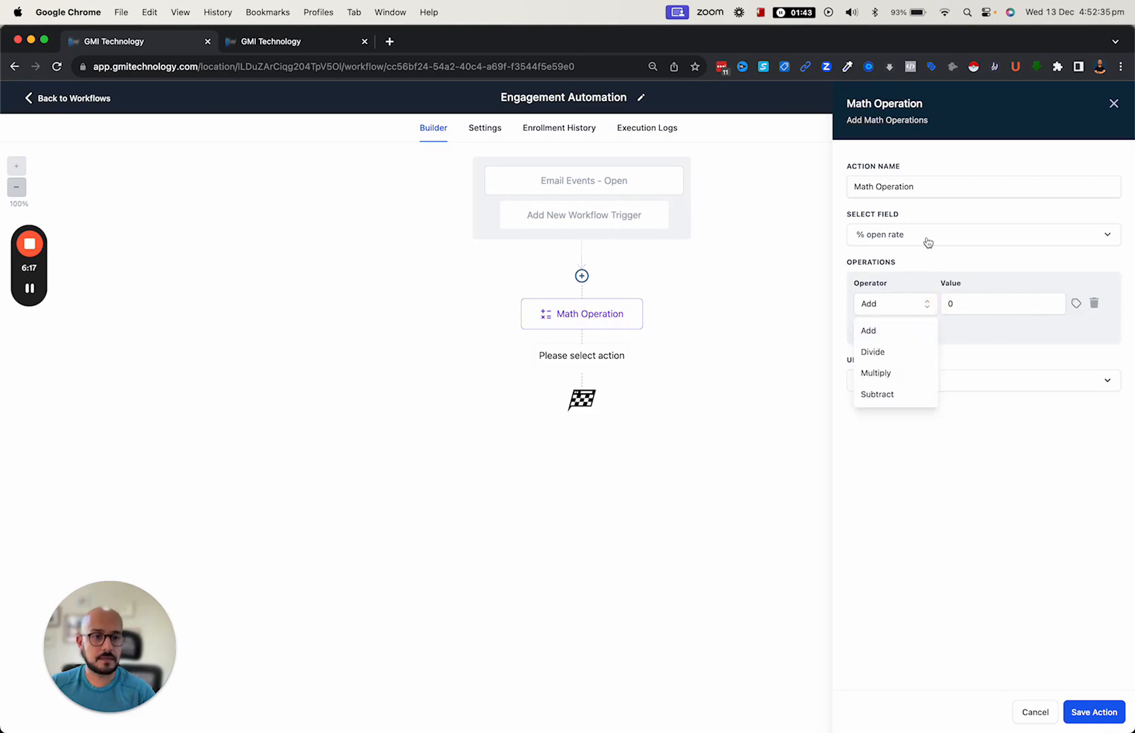
left_click(928, 240)
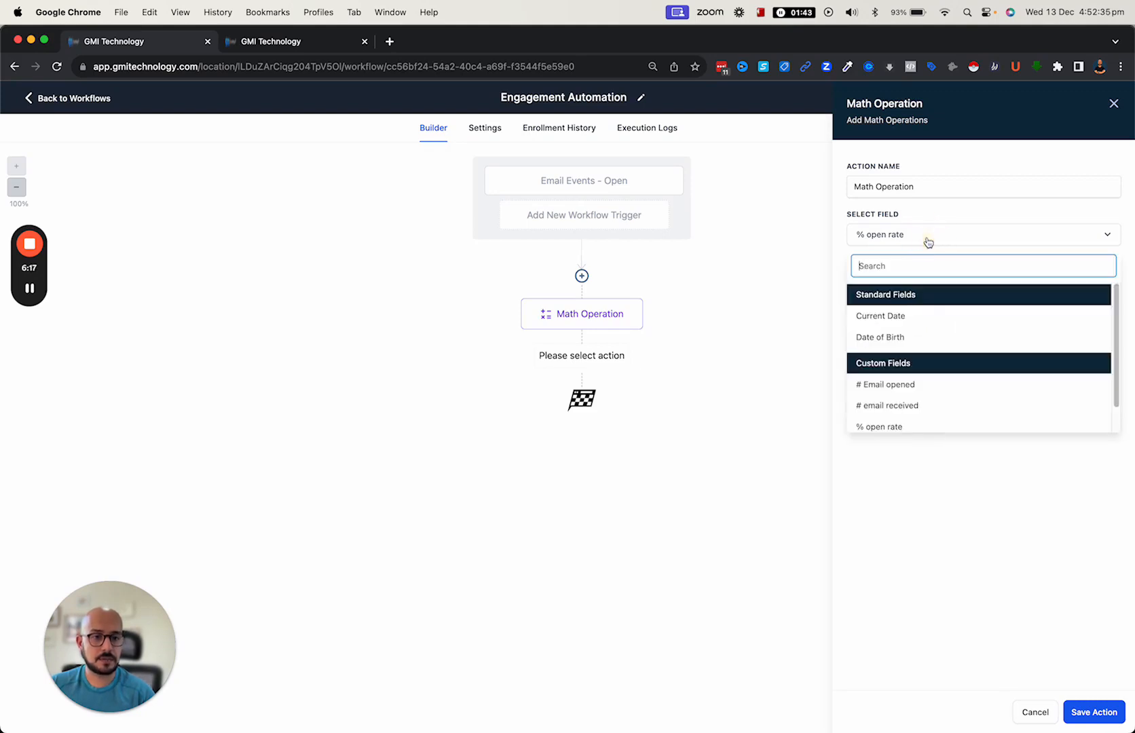
left_click(886, 384)
Try dividing and multiplying # Email opened by 100 as the first operation
left_click(927, 309)
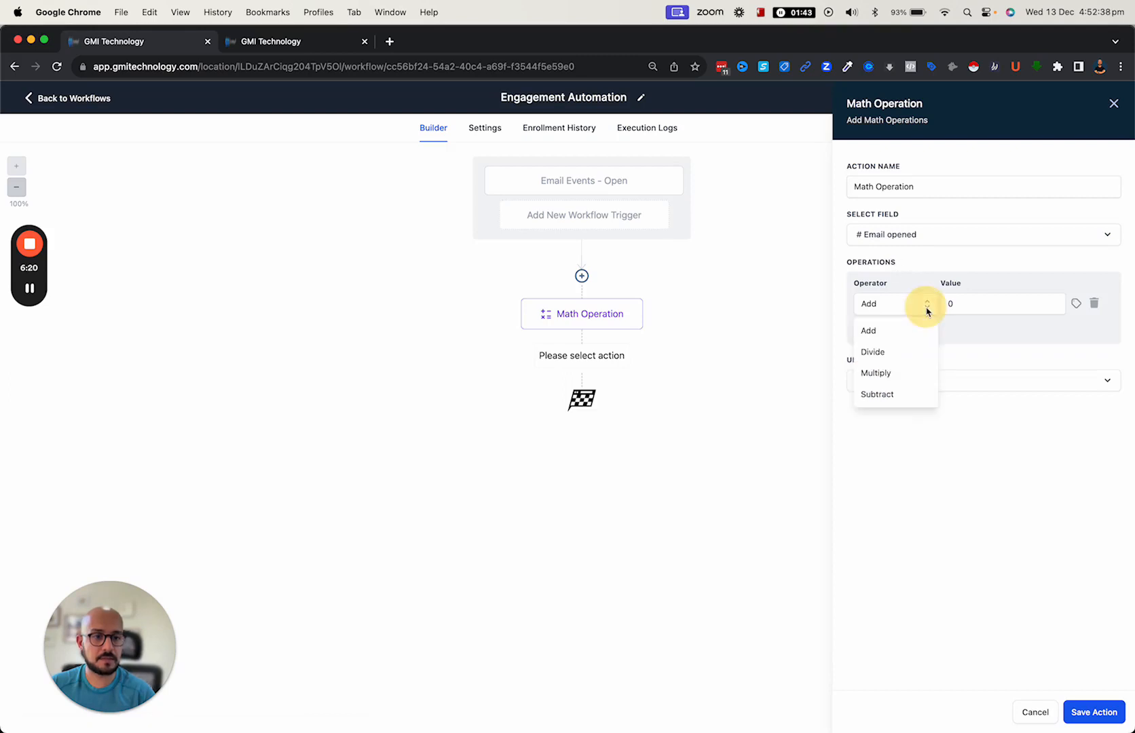
left_click(876, 351)
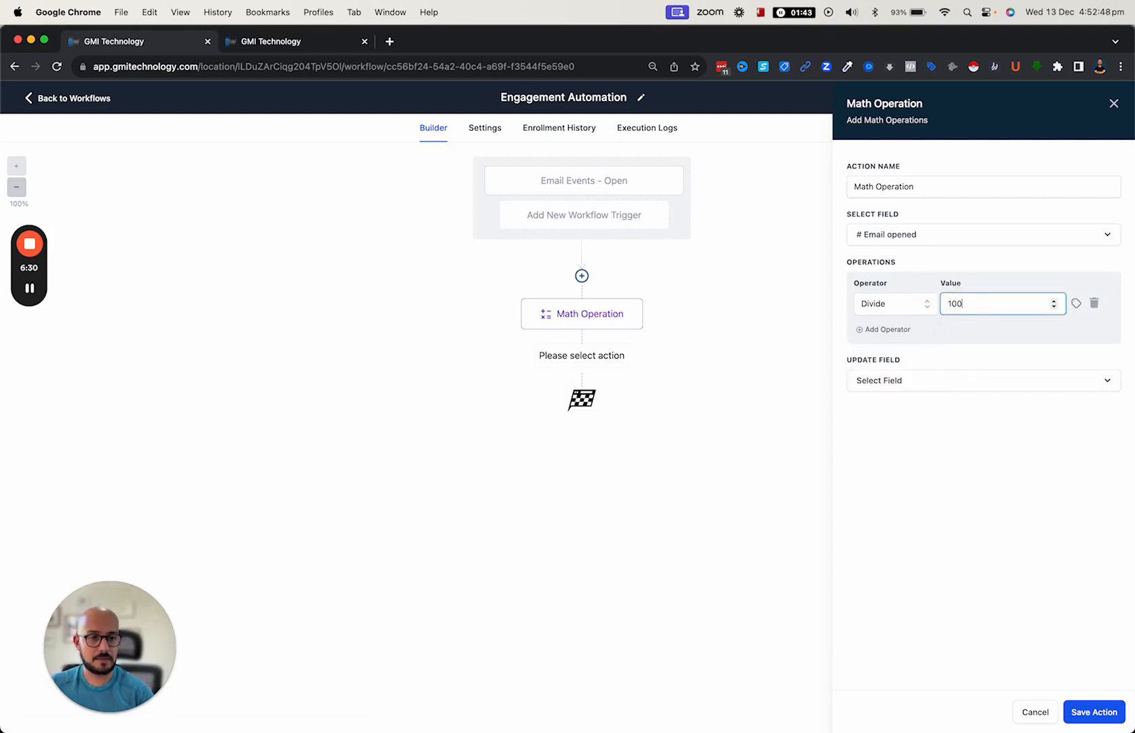
left_click(953, 394)
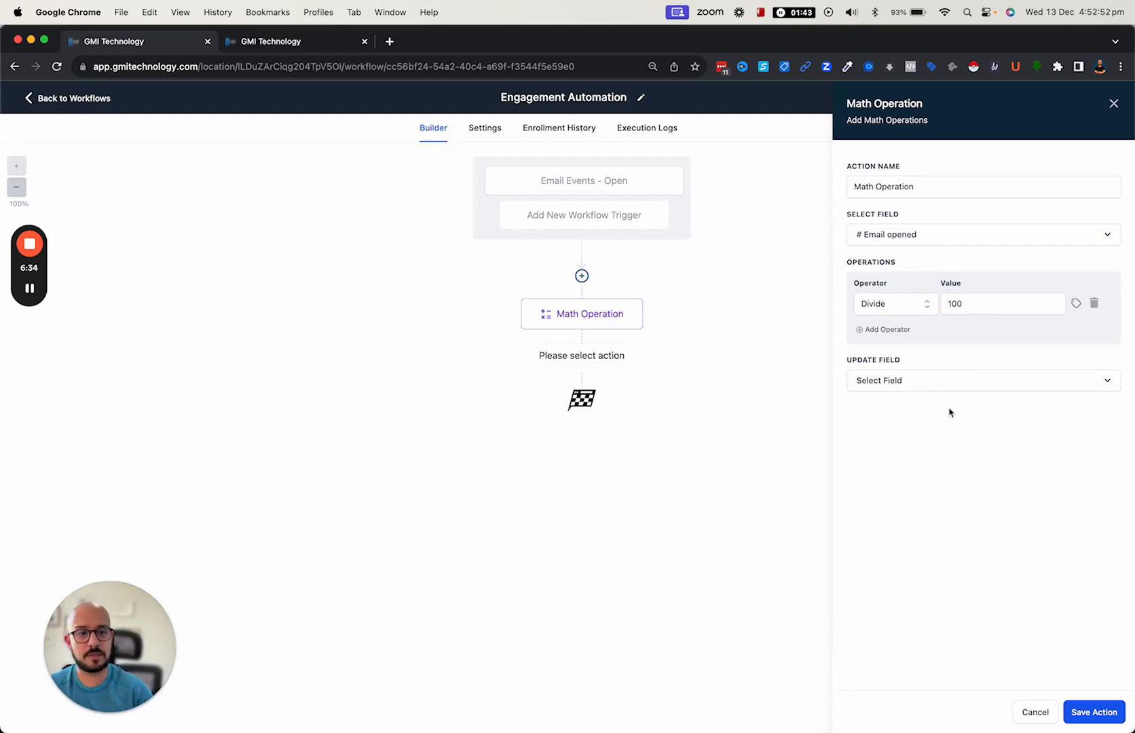
left_click(962, 304)
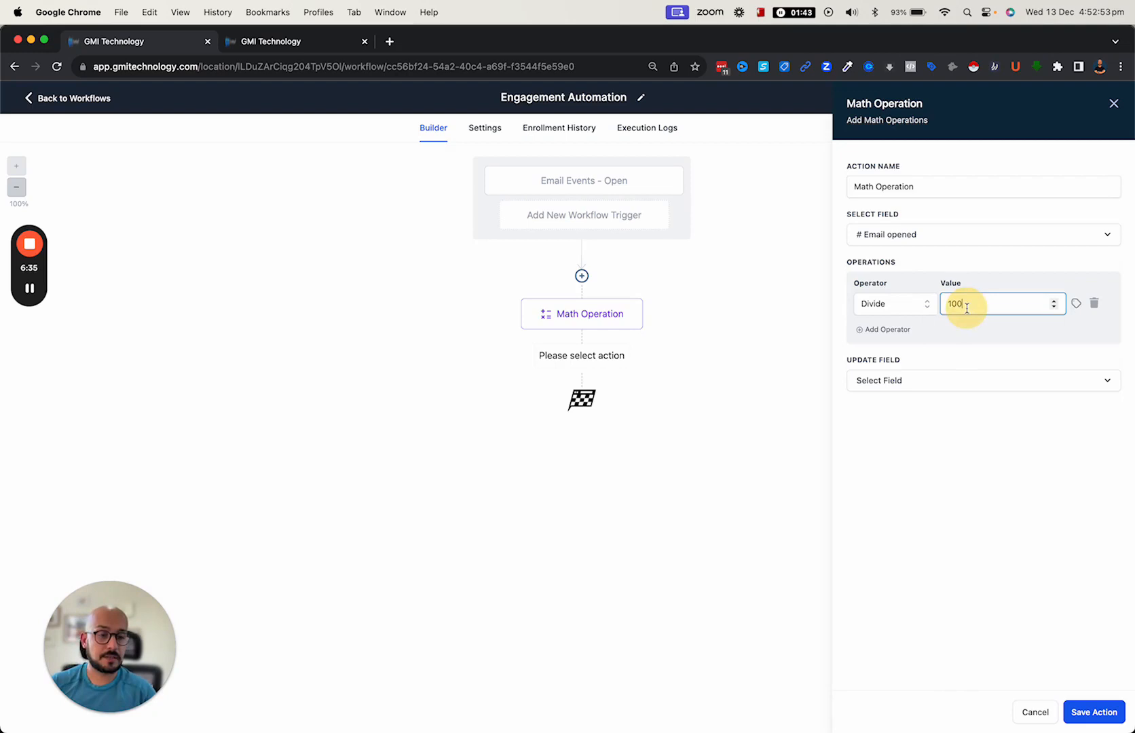
left_click(905, 305)
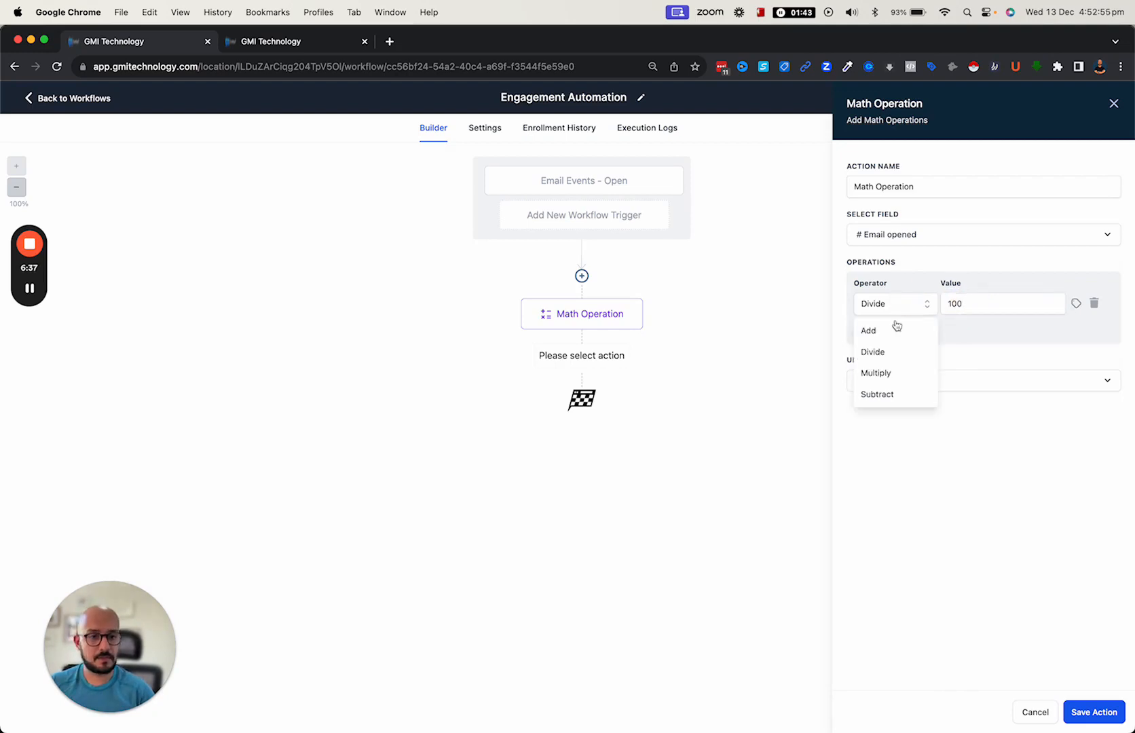
left_click(897, 370)
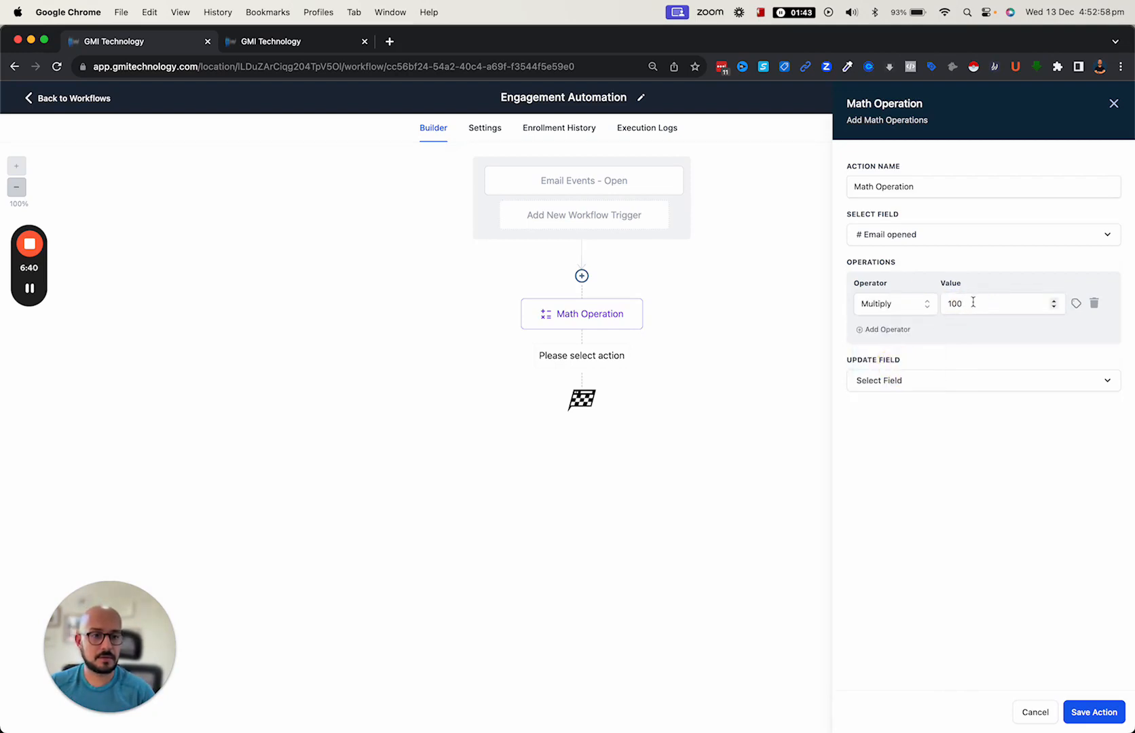
double_click(939, 303)
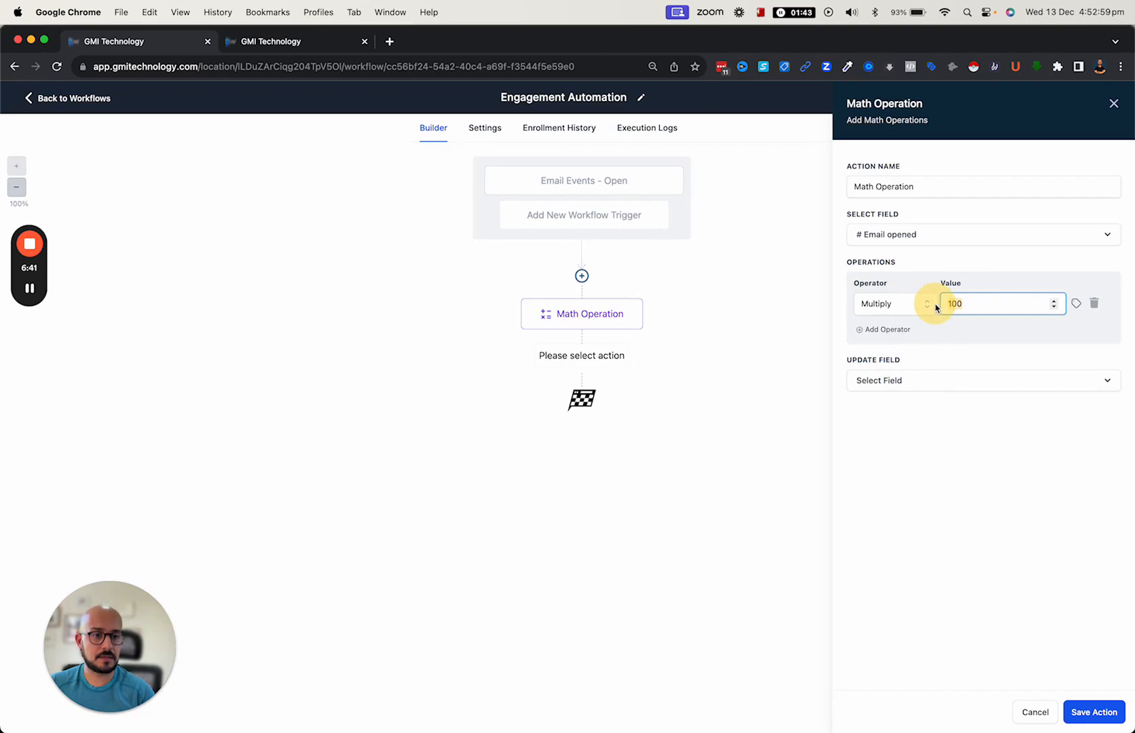
Add a second operator to the math operation and set it to Divide
left_click(892, 331)
left_click(892, 347)
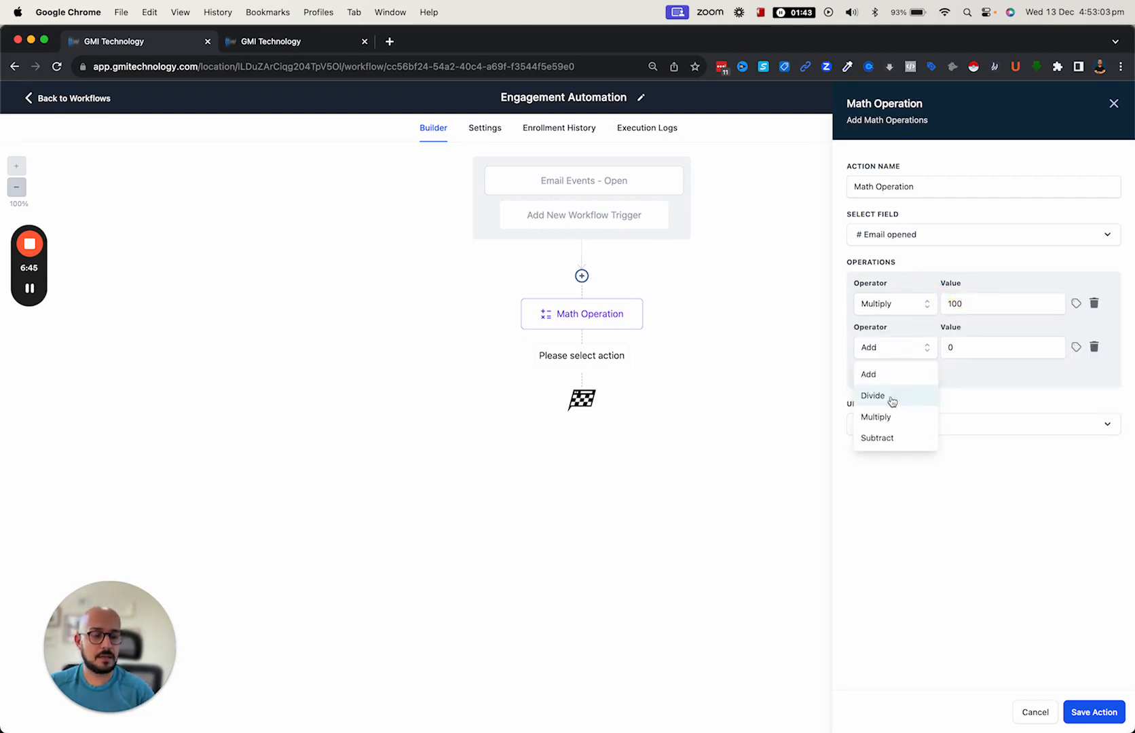
left_click(891, 394)
Set the first operation to Divide by the contact's # Email Received custom field
left_click(1015, 305)
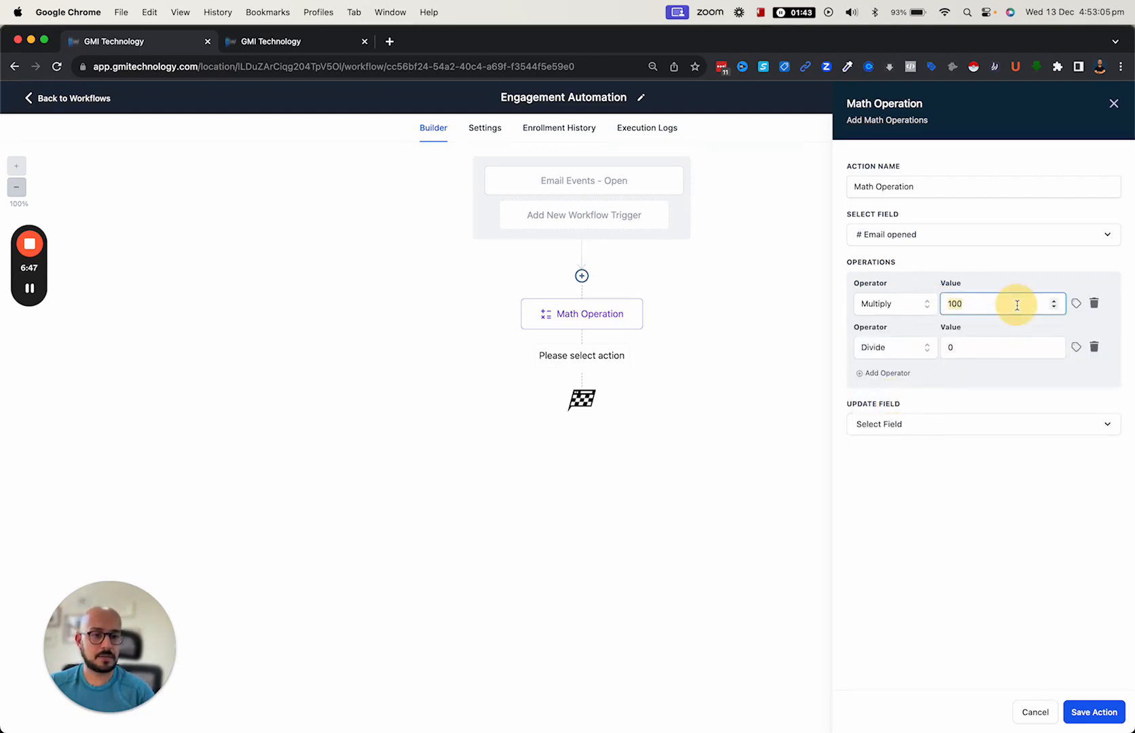
left_click(868, 303)
left_click(892, 351)
double_click(981, 302)
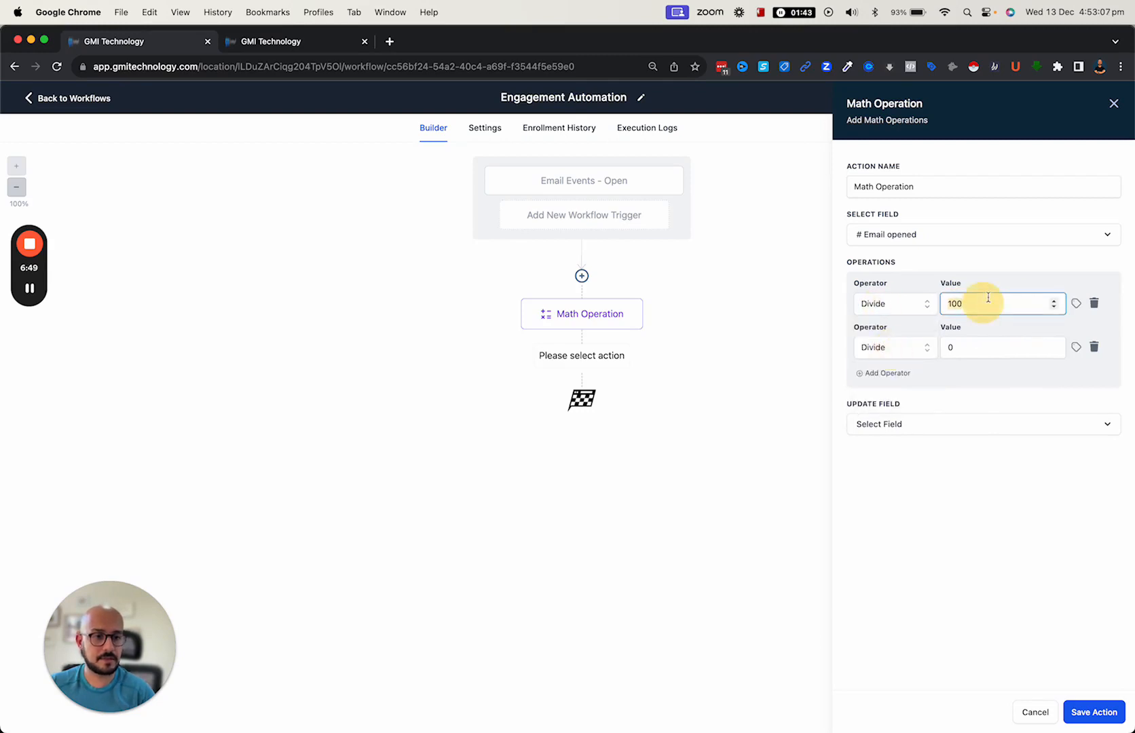
key("BackSpace")
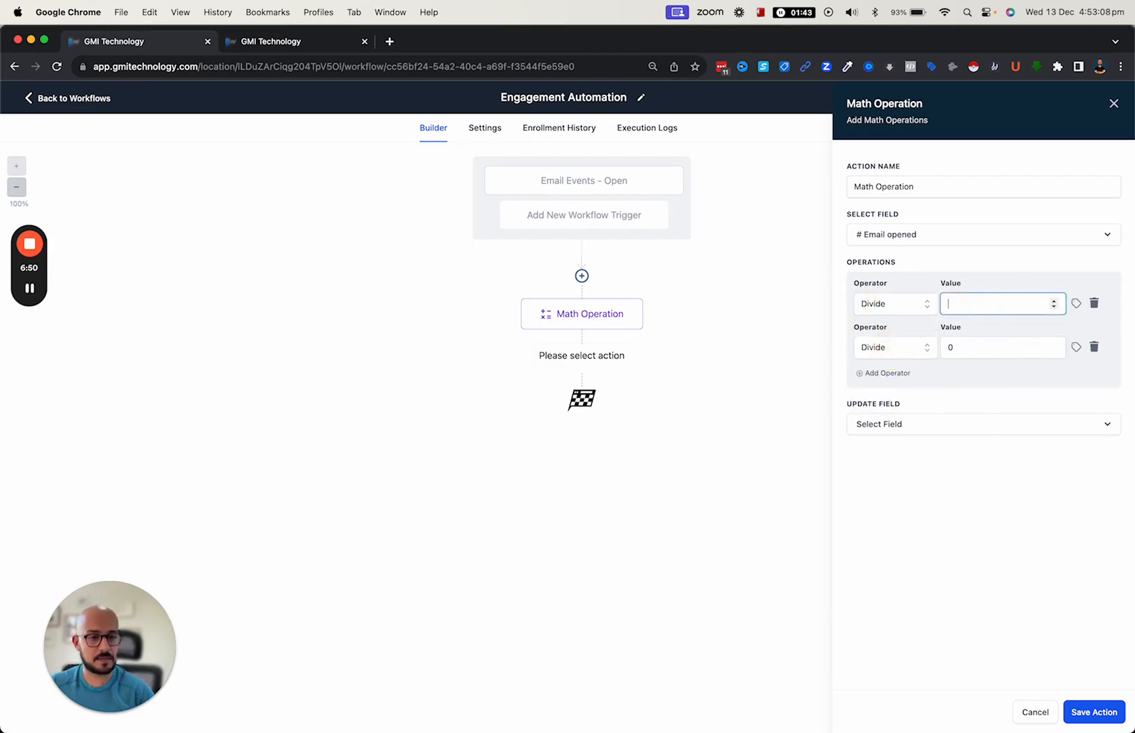
left_click(1076, 304)
left_click(1068, 325)
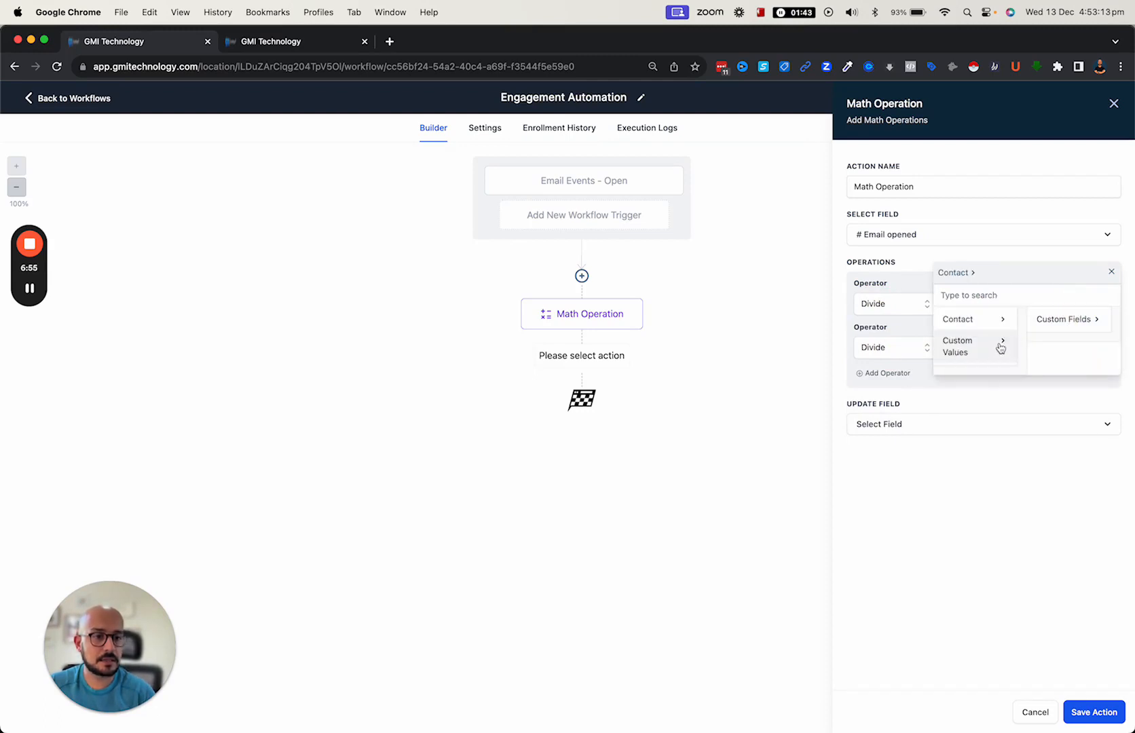
left_click(1051, 322)
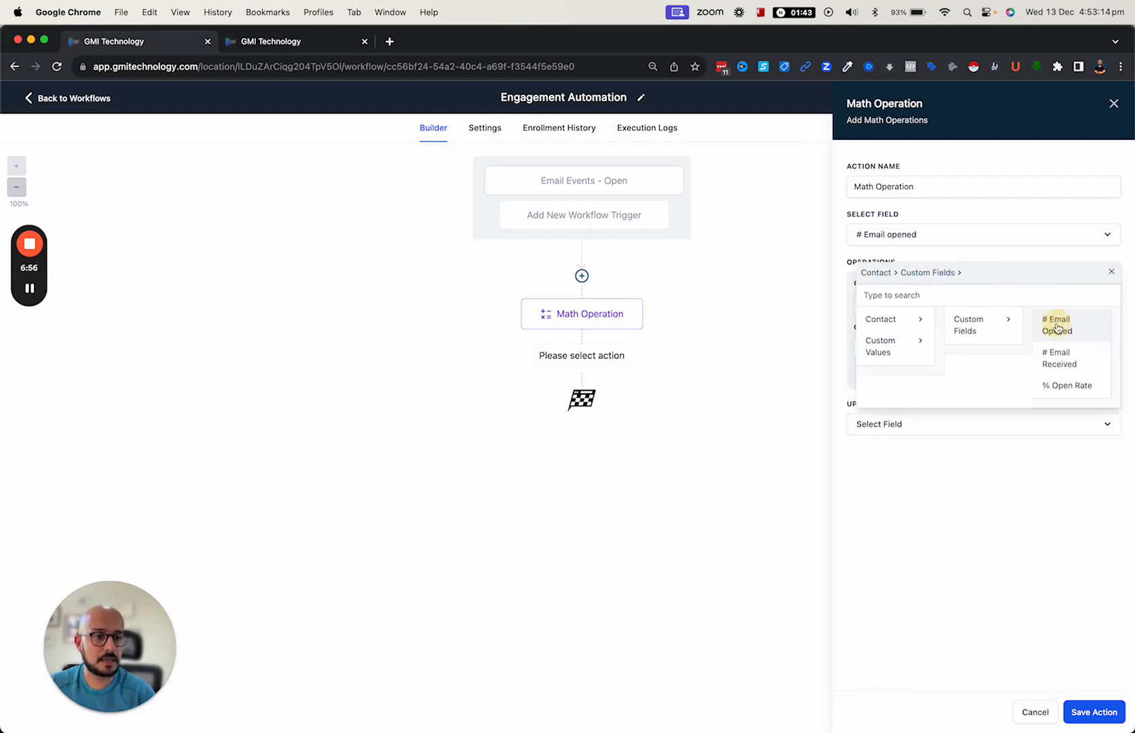
left_click(1073, 357)
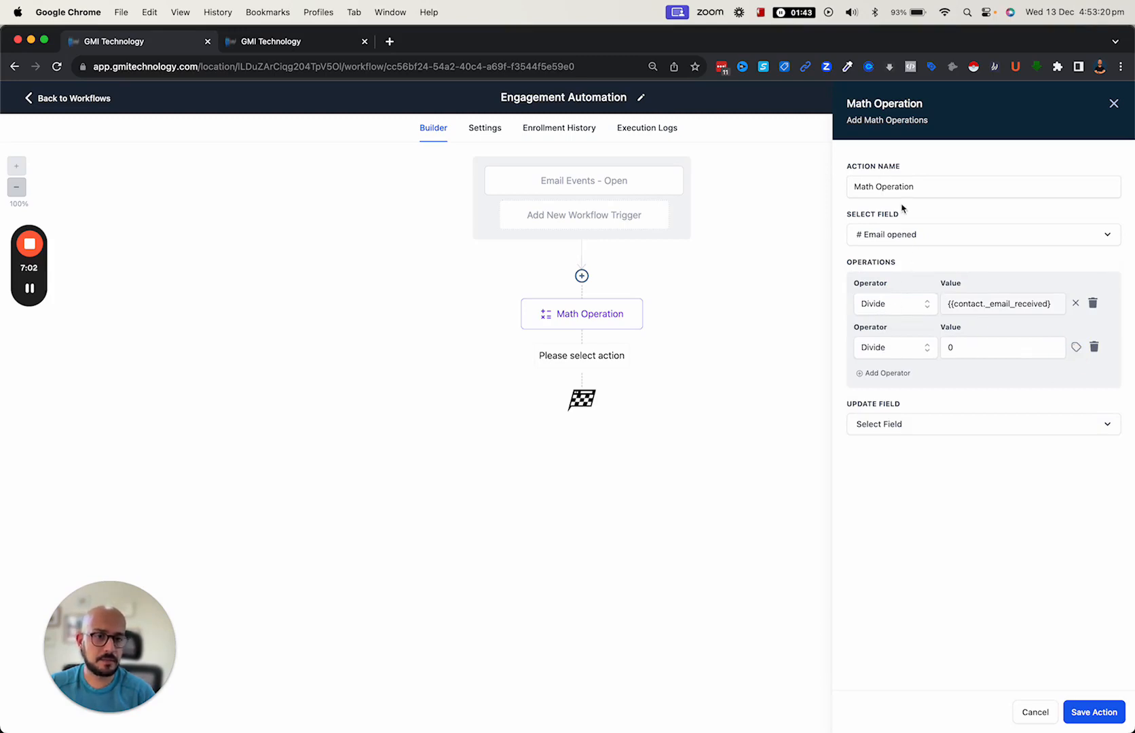
Set the second operation to Multiply by 100 and choose % open rate as the field to update
left_click(925, 349)
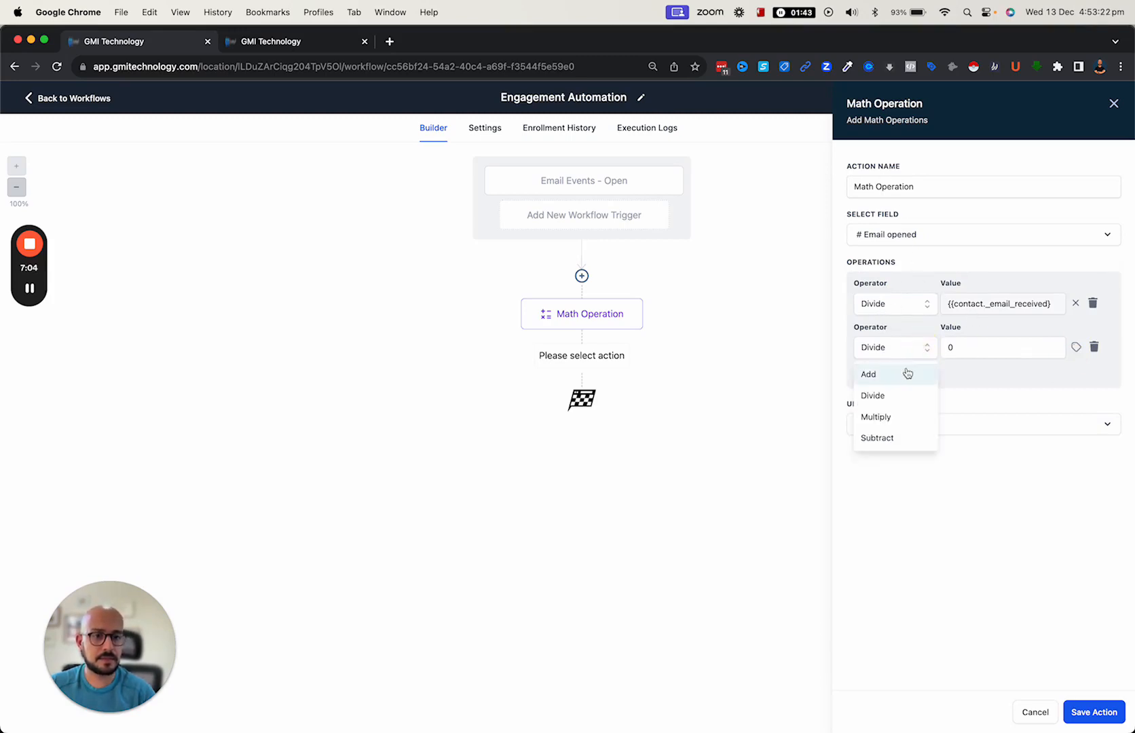
left_click(875, 417)
left_click(962, 346)
key("BackSpace")
type("100")
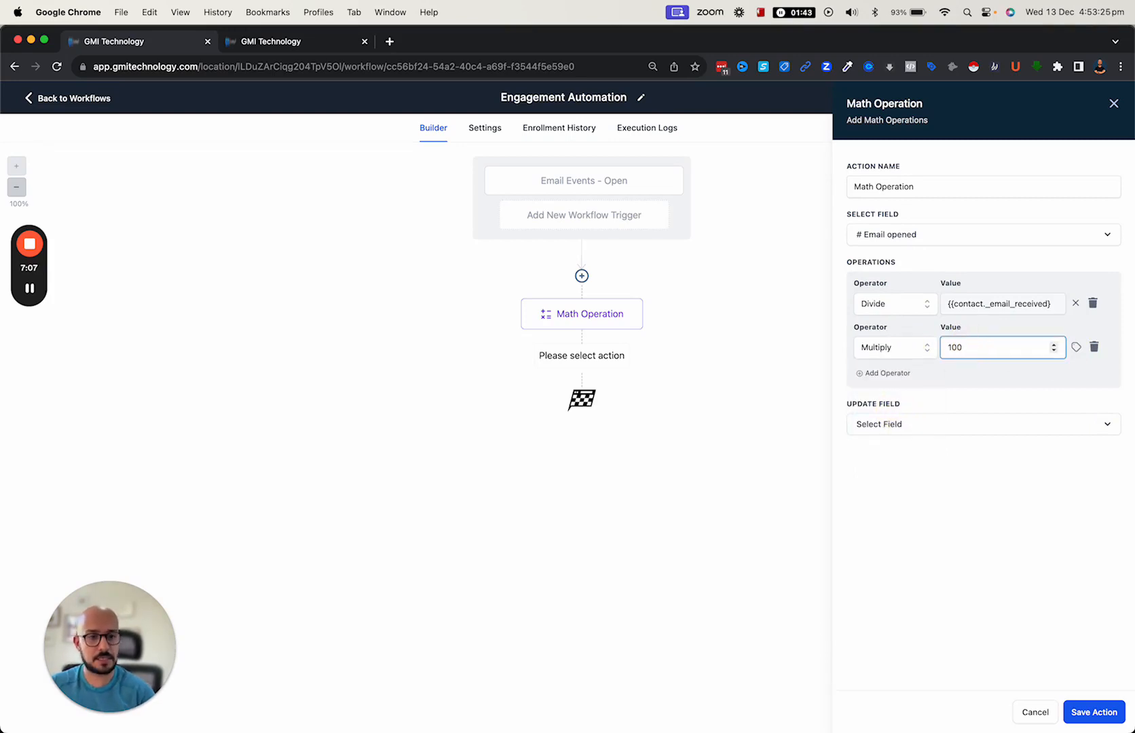
left_click(936, 429)
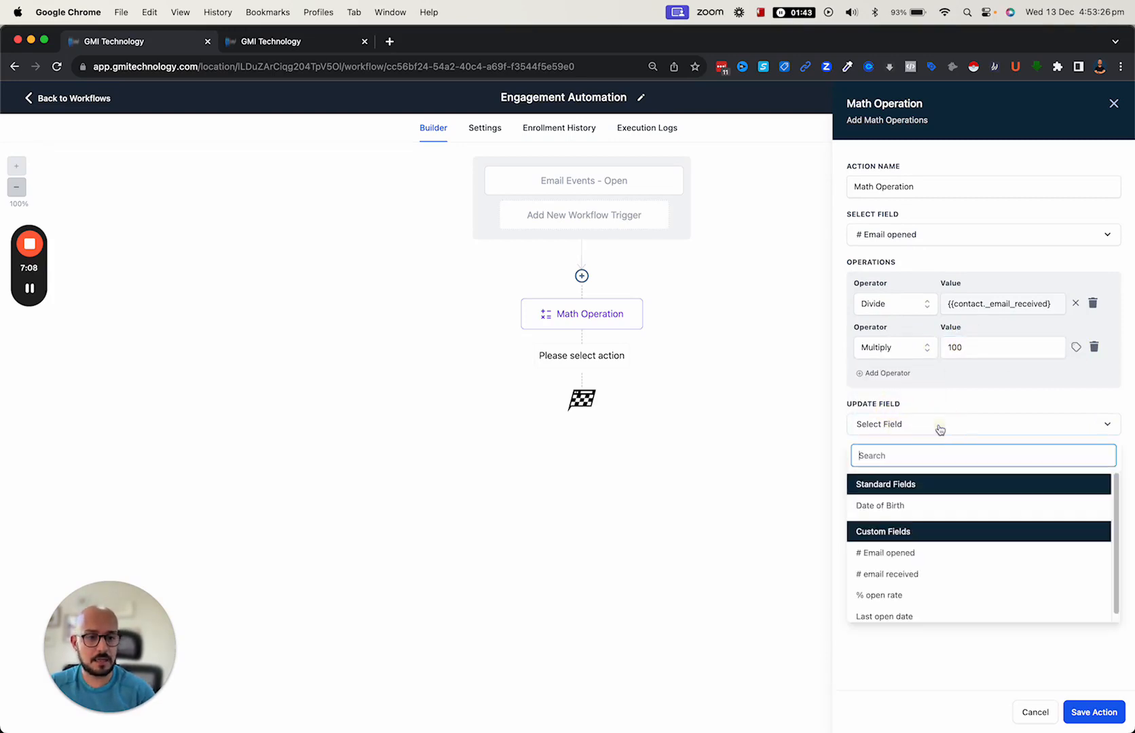
left_click(897, 595)
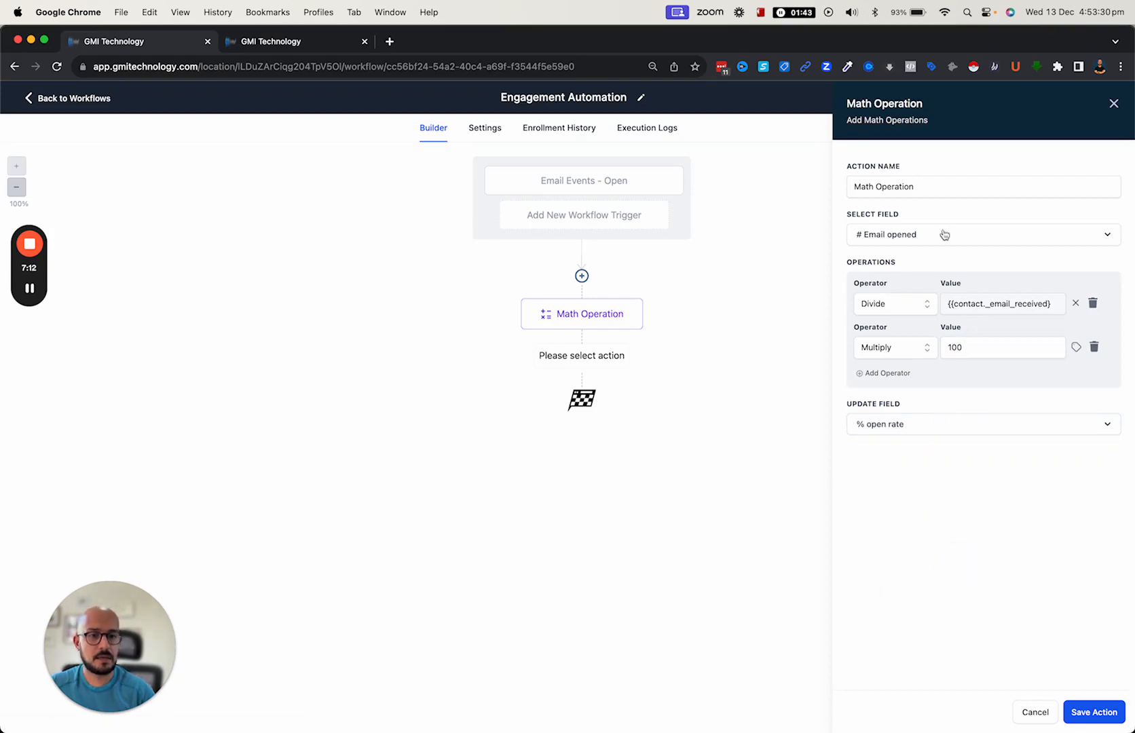
Rename the action "Math Operation - Open Rate Calculation" and save it
left_click(956, 192)
type("- Open Rate Calculation")
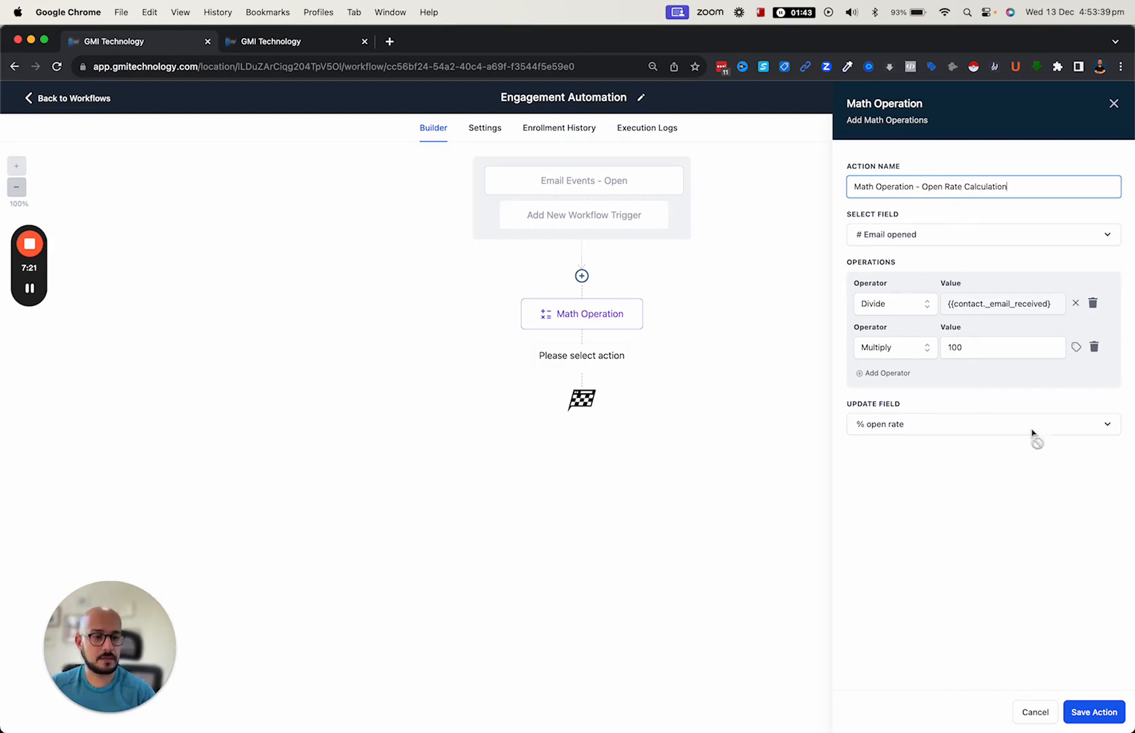
left_click(1092, 711)
Rename the first math operation "Math Operation - # open calculation" and save the action
left_click(547, 307)
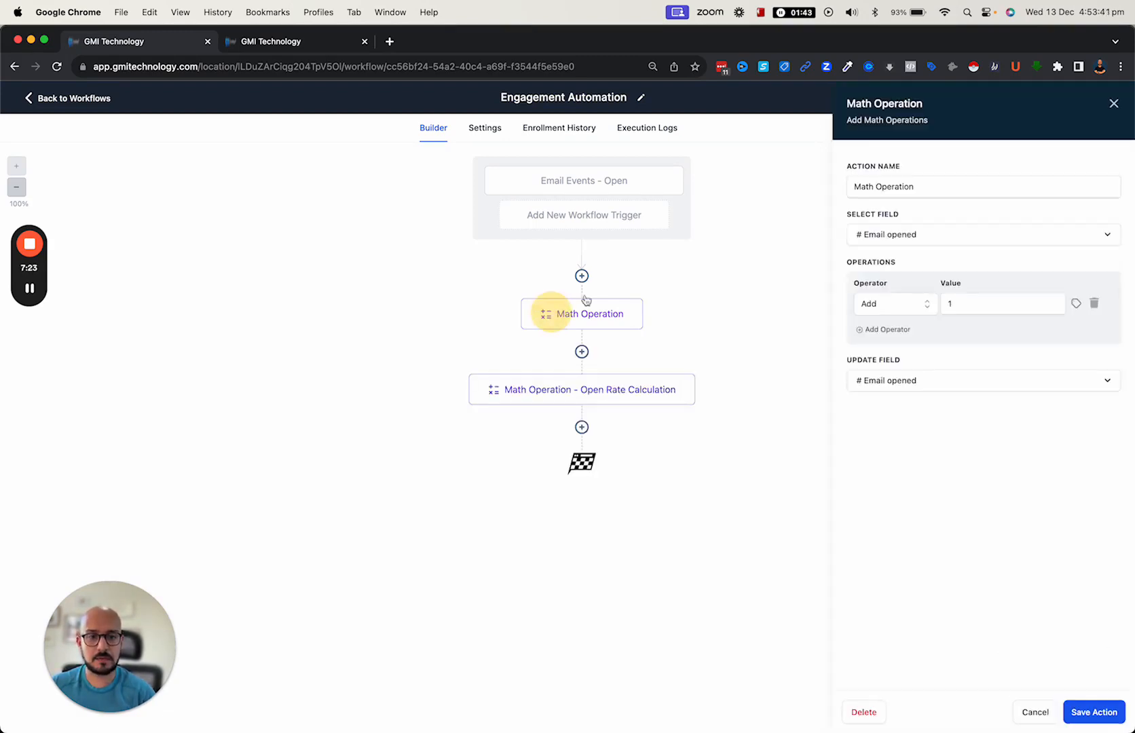
left_click(918, 188)
type("-")
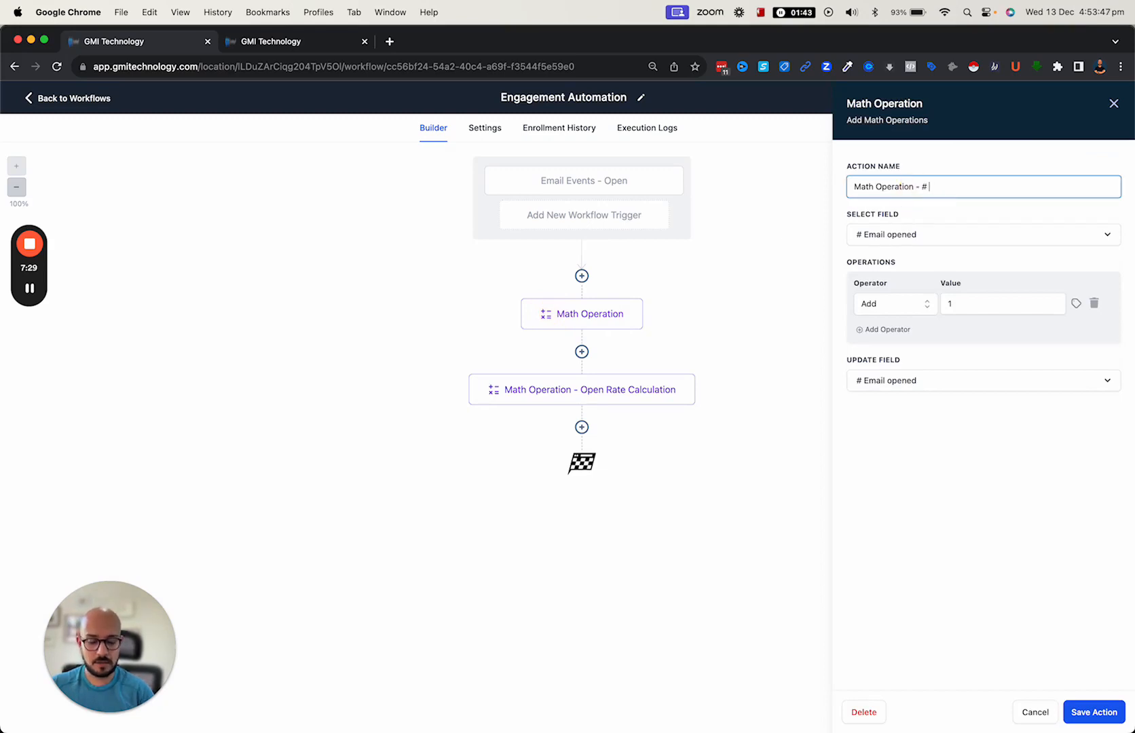
type(" # open calculation")
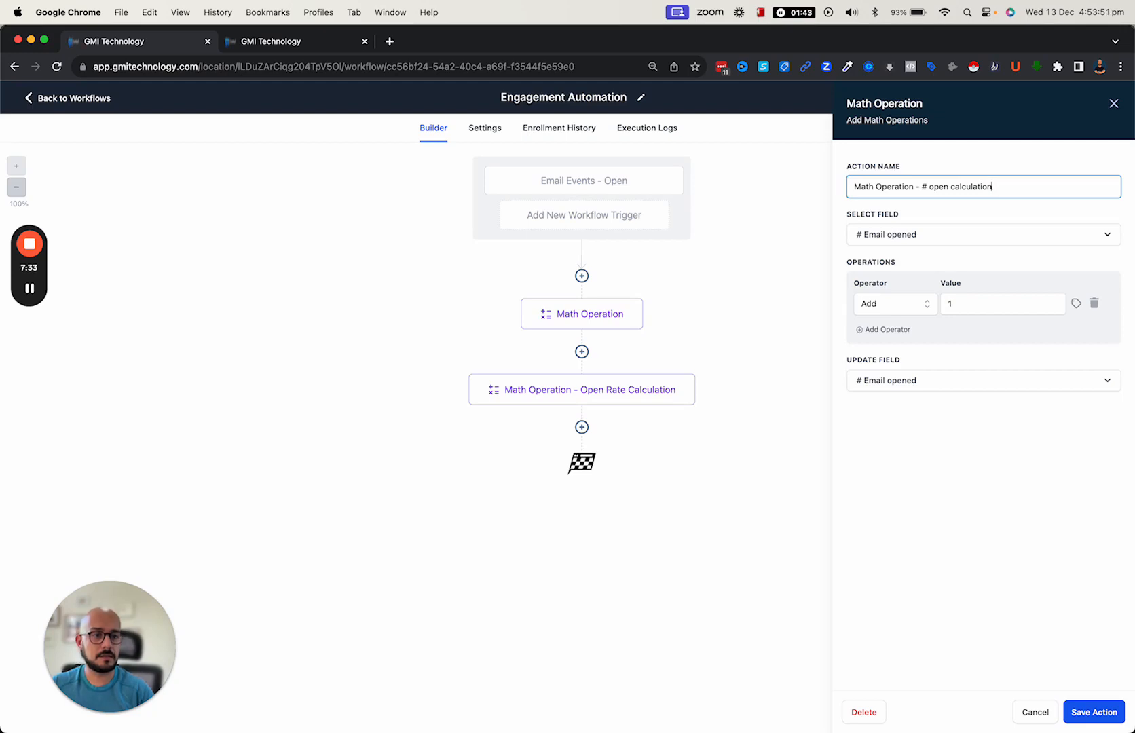
left_click(1090, 710)
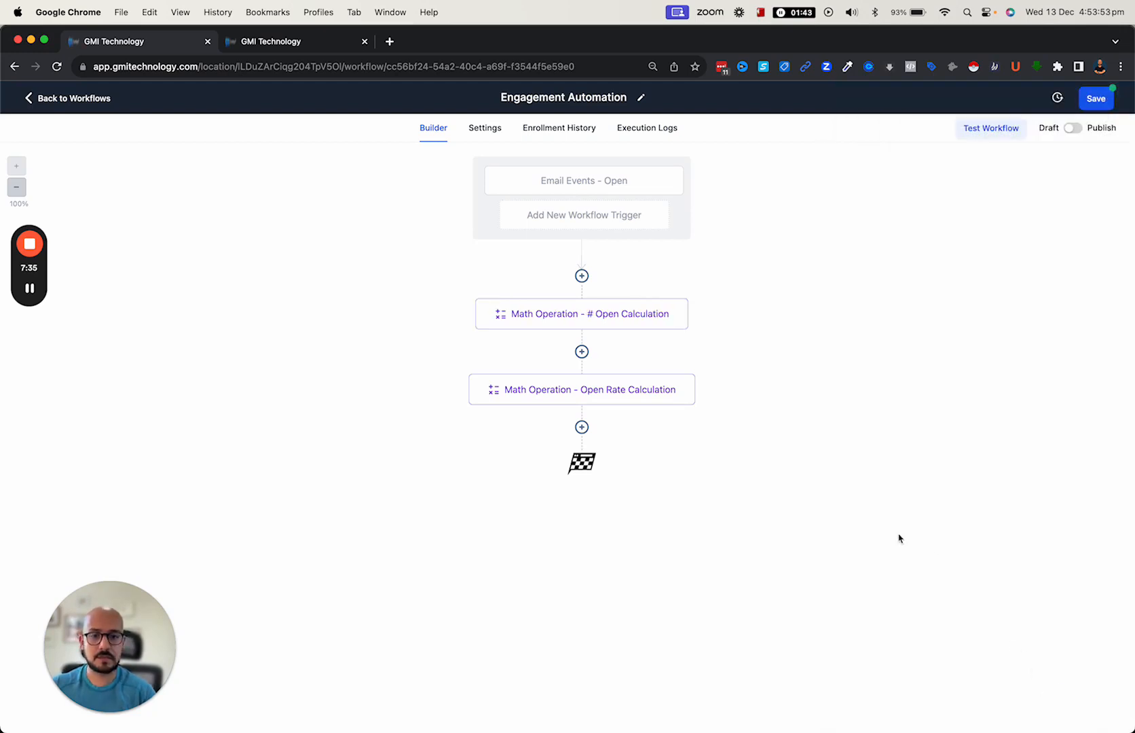
Add an Update Contact Field action after the Open Rate Calculation math operation
left_click(582, 427)
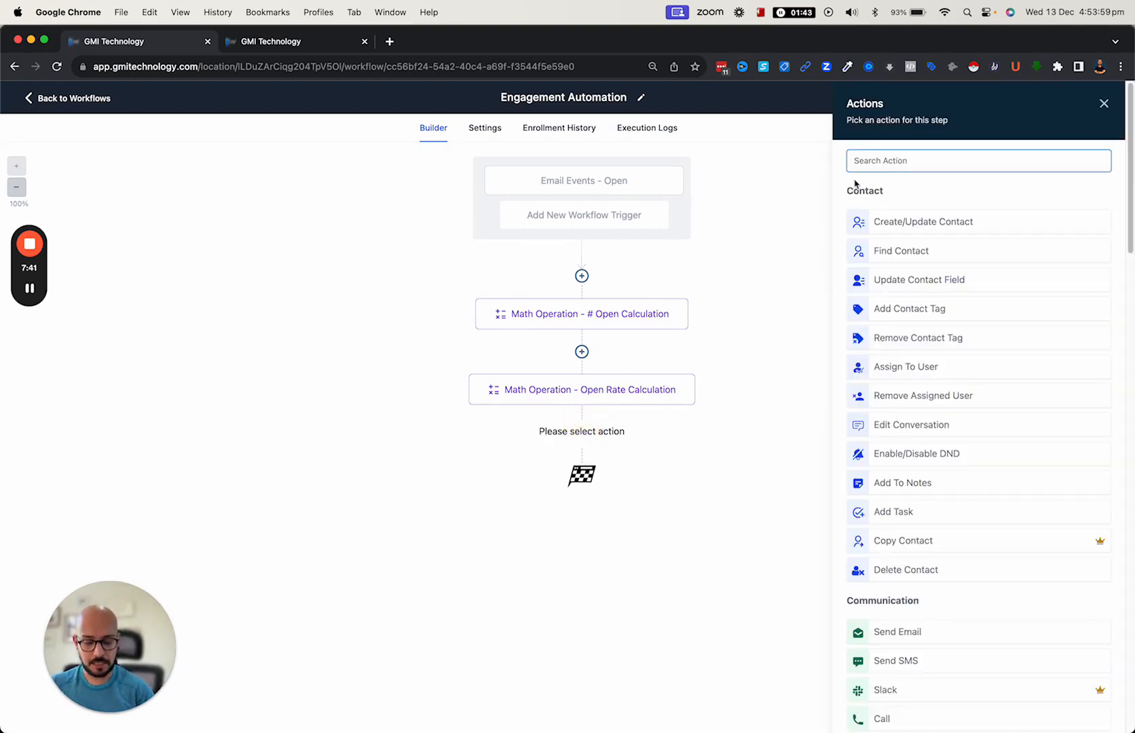
type("updat")
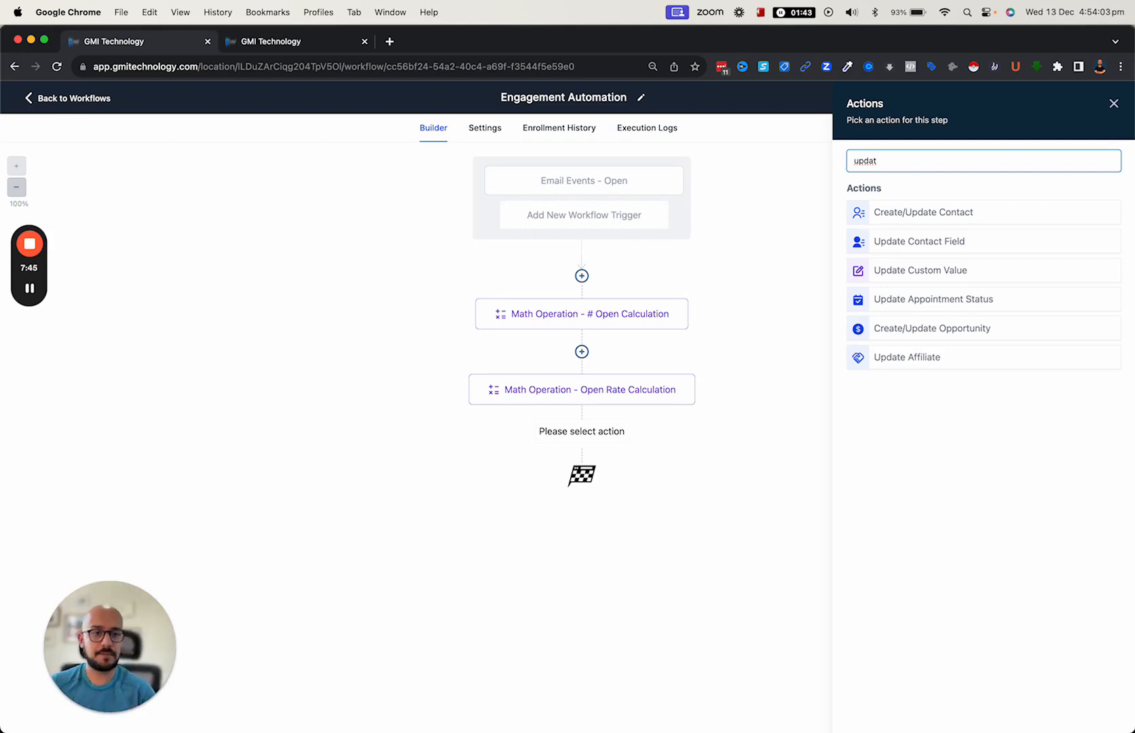
left_click(900, 245)
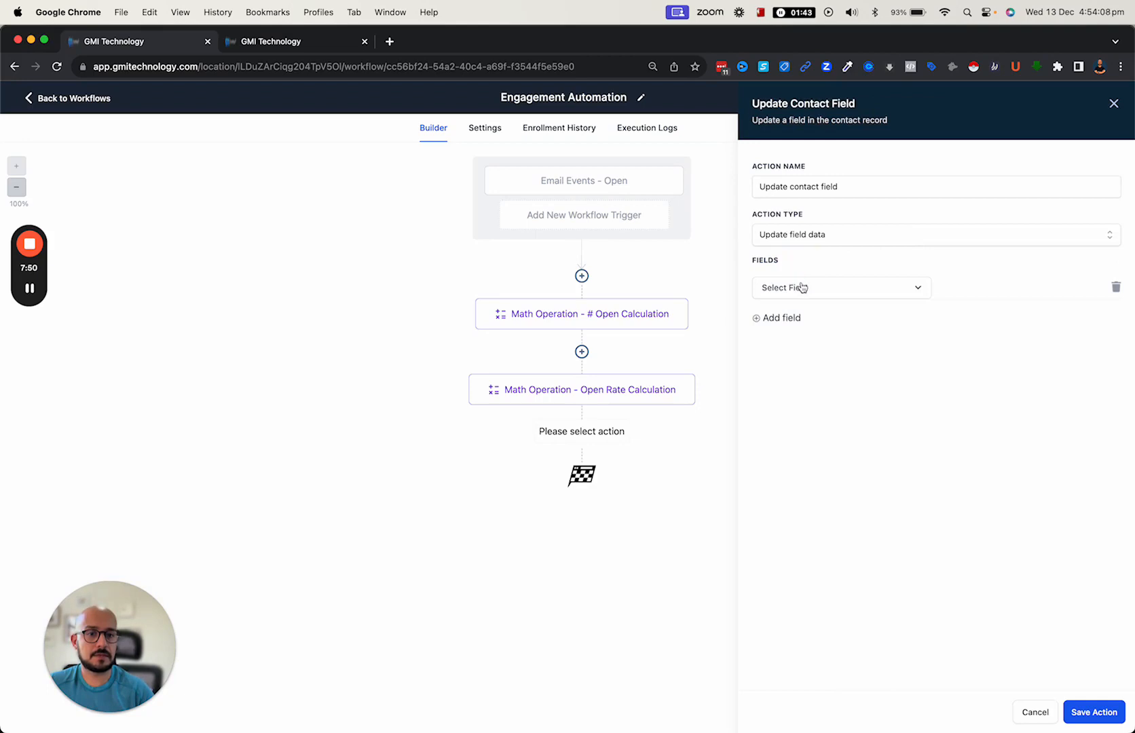
Choose Last open date as the field to update and set its value to Current Date
left_click(798, 287)
type("alst")
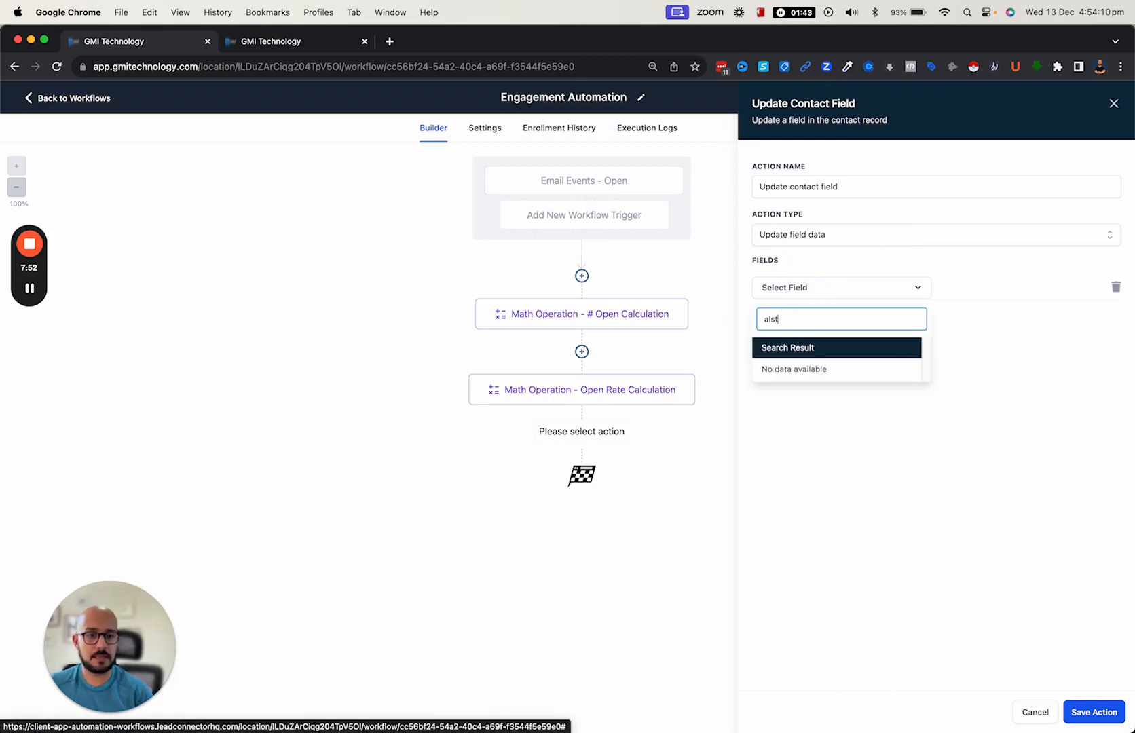
key("BackSpace")
key("BackSpace")
key("BackSpace")
type("la")
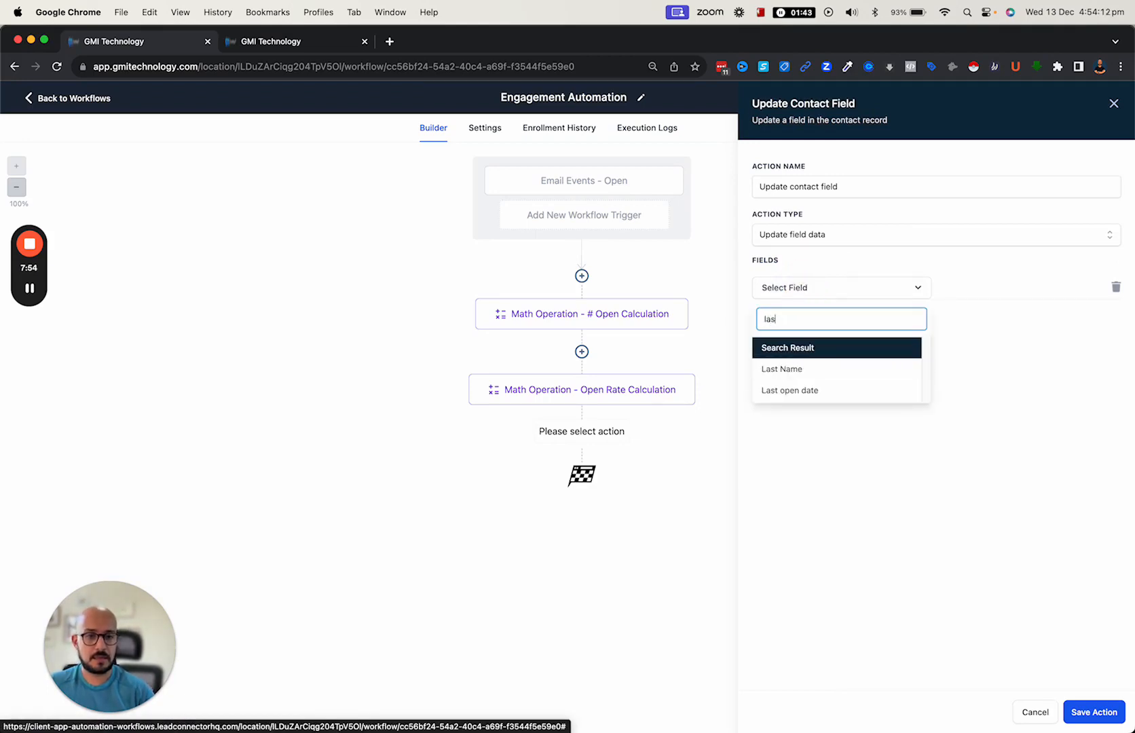
left_click(823, 390)
left_click(933, 292)
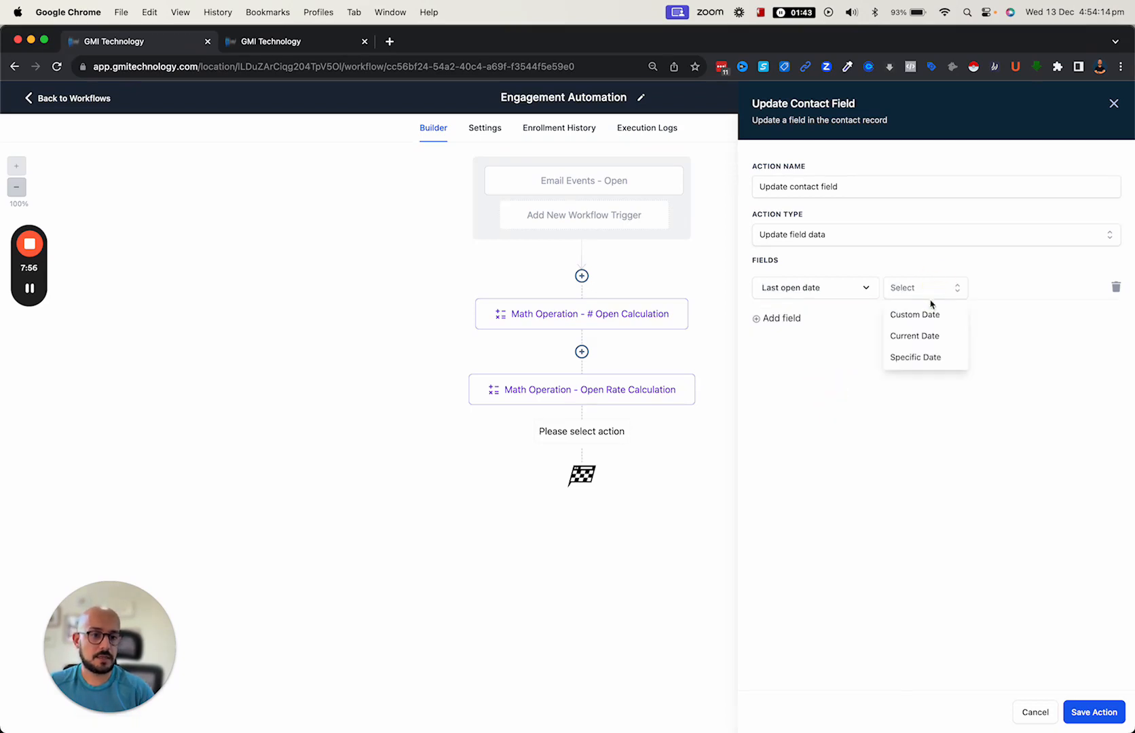
left_click(927, 314)
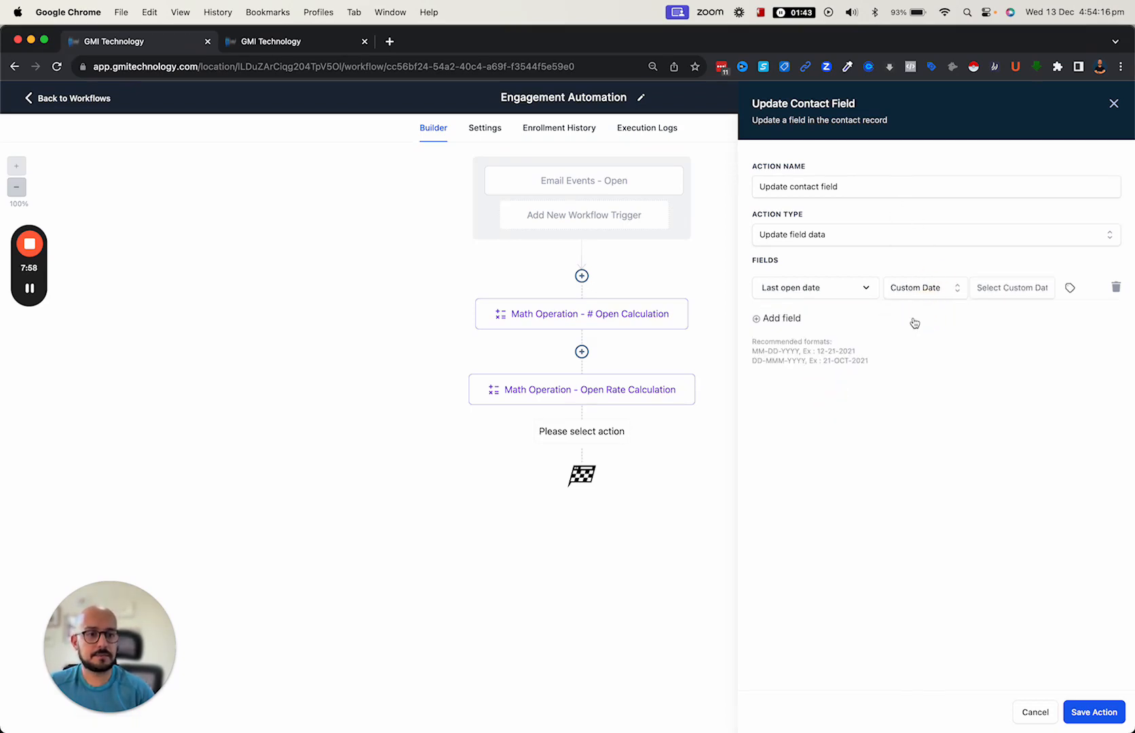
left_click(935, 288)
left_click(921, 333)
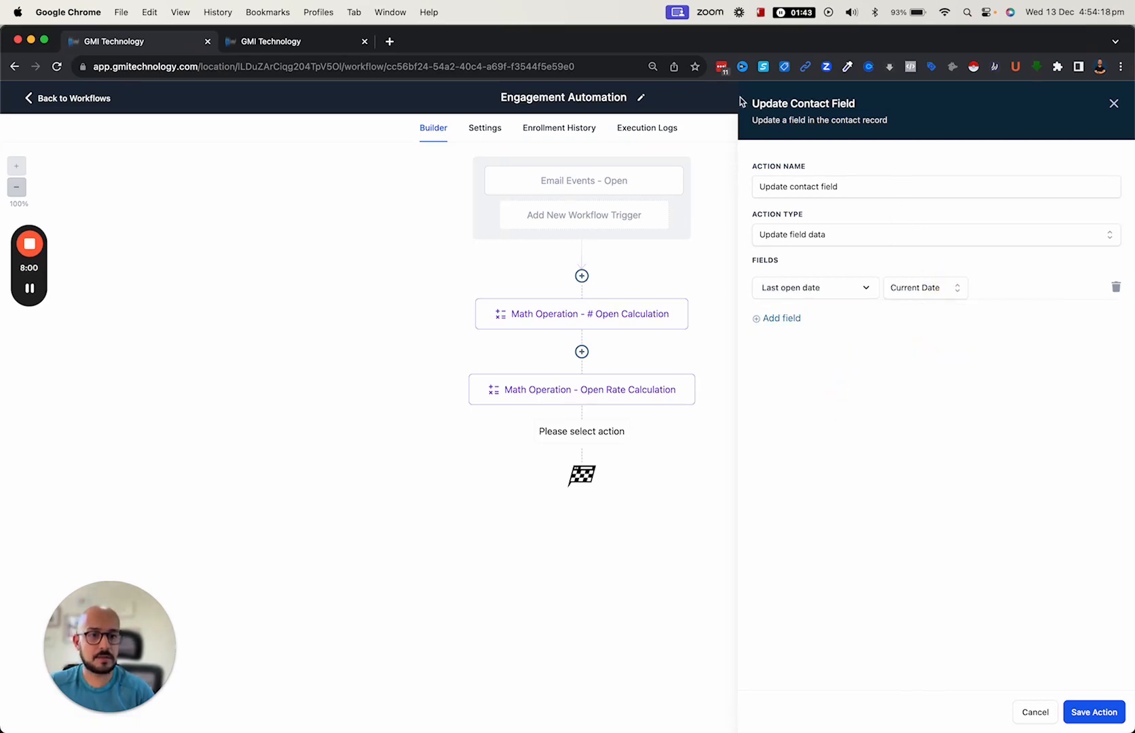
Rename the action "Update contact field - Last open date" and save it
left_click(846, 185)
type("- Last open date")
left_click(1094, 711)
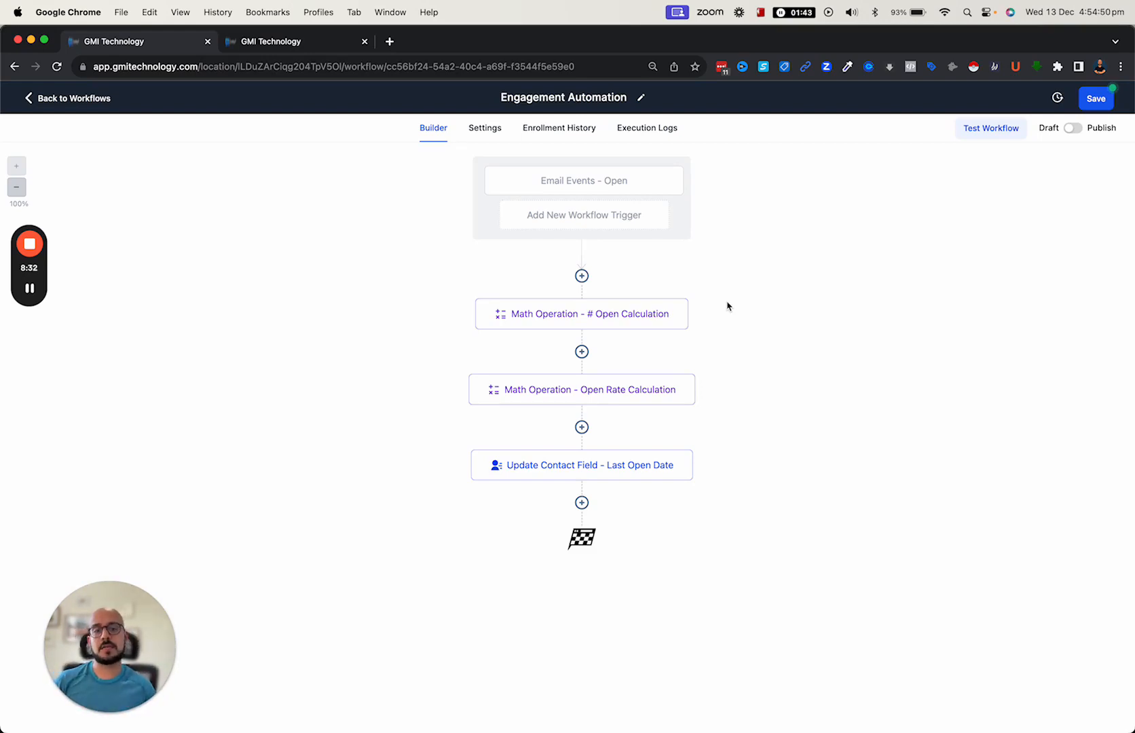
Add an if condition action after the Last Open Date update
left_click(581, 503)
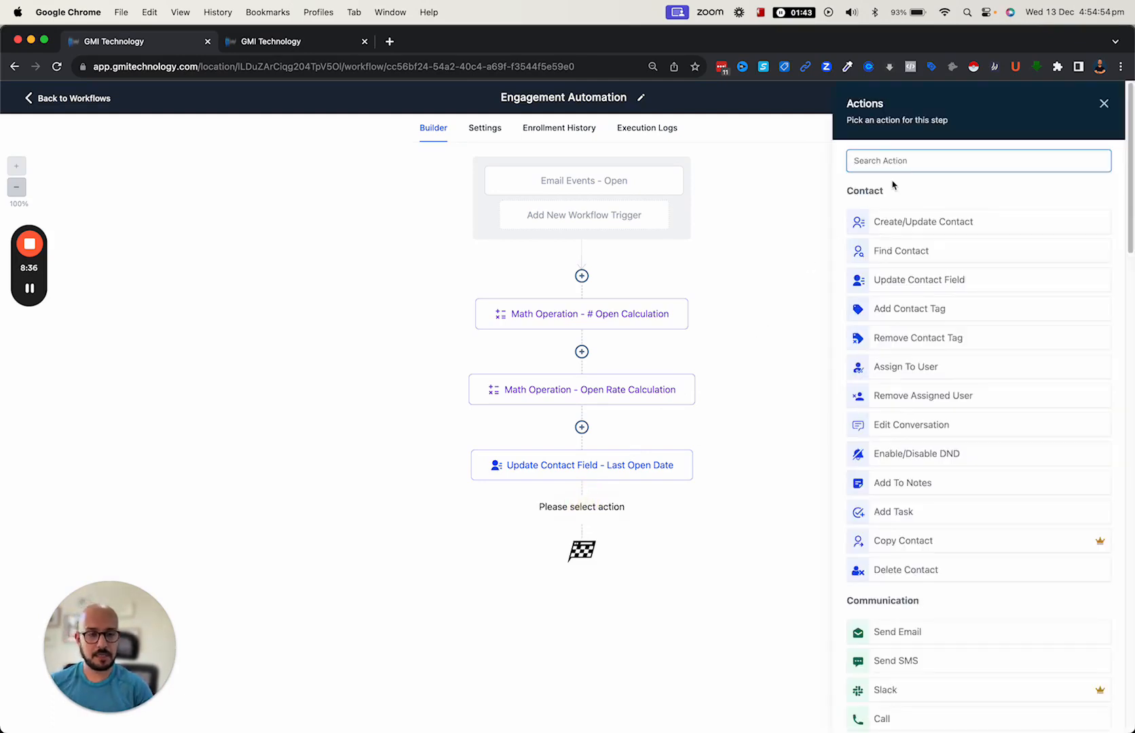
type("if")
left_click(891, 245)
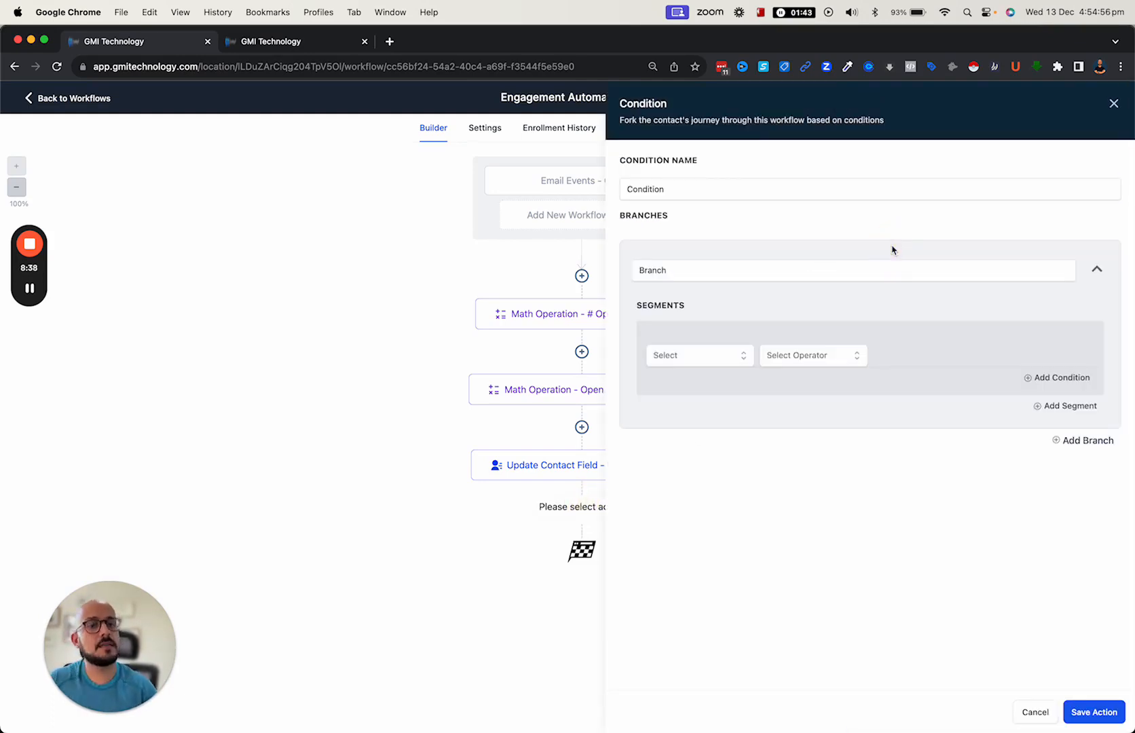
Set the branch's segment to the contact's % open rate being less than or equal to 20
left_click(695, 354)
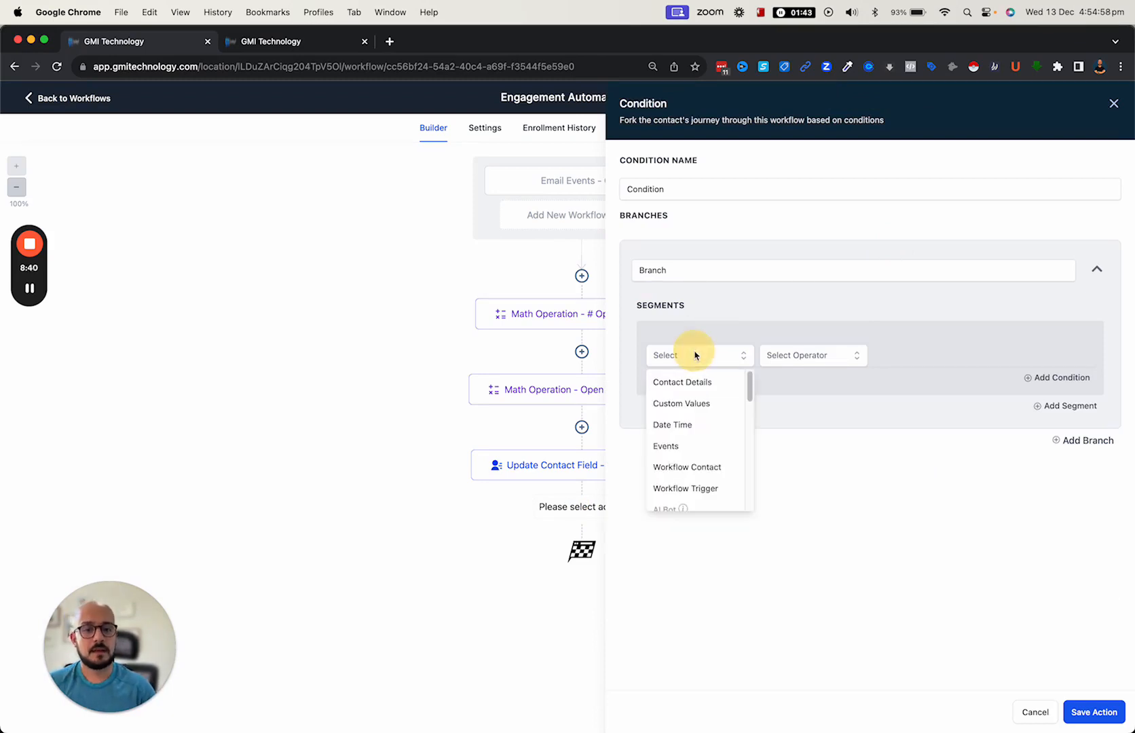
left_click(701, 388)
left_click(699, 387)
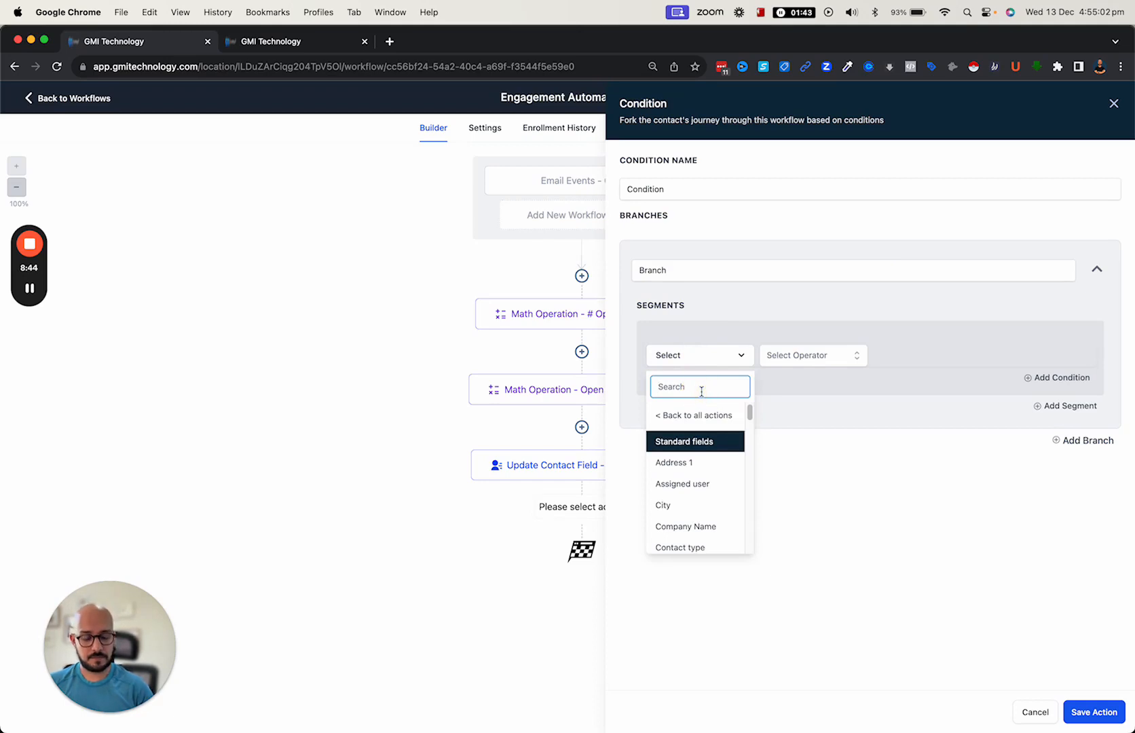
type("open")
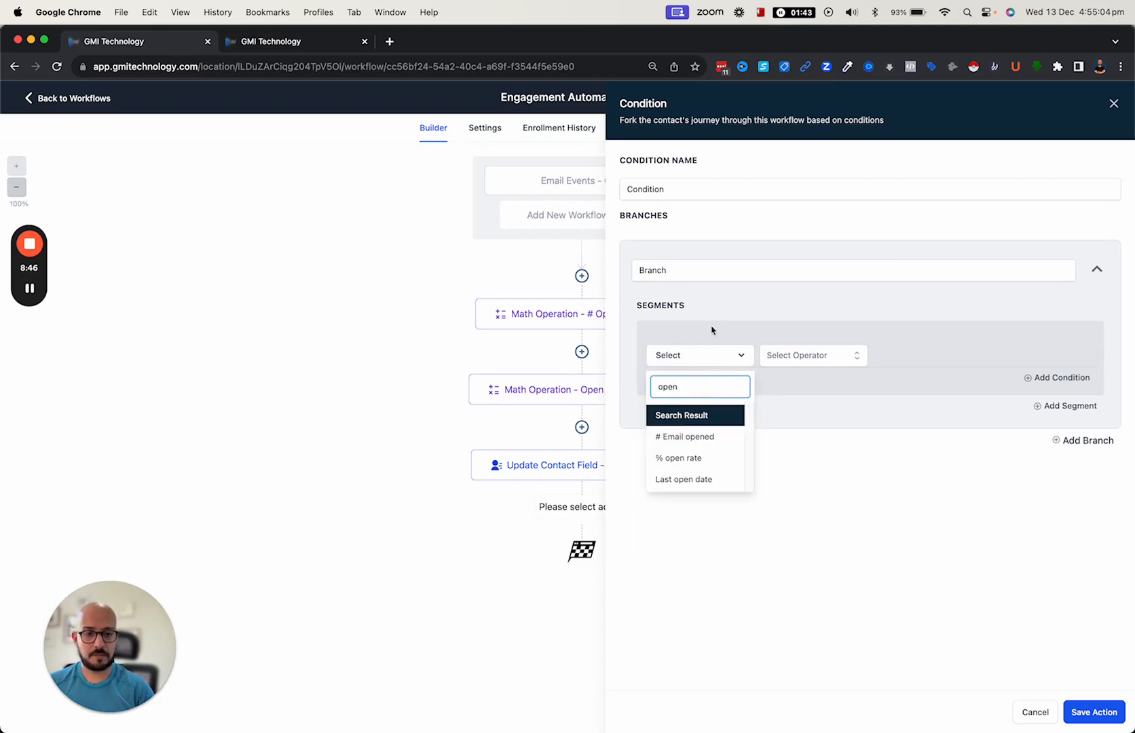
left_click(669, 458)
left_click(803, 364)
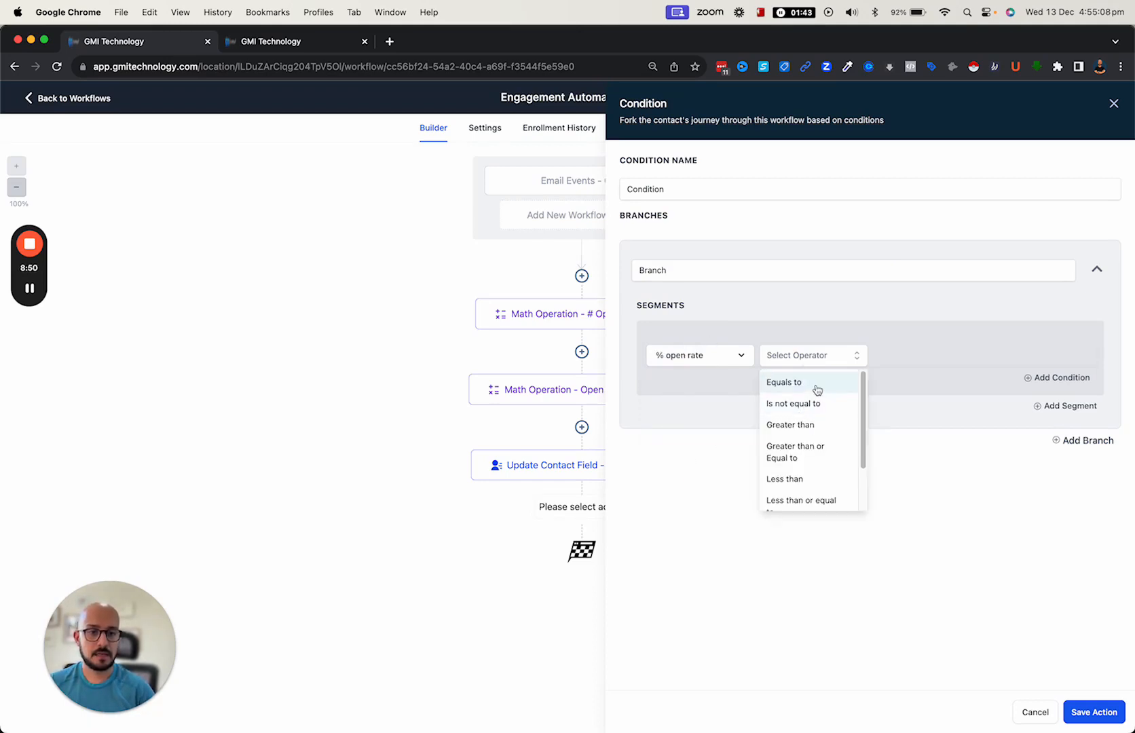
scroll(805, 464, "down", 1)
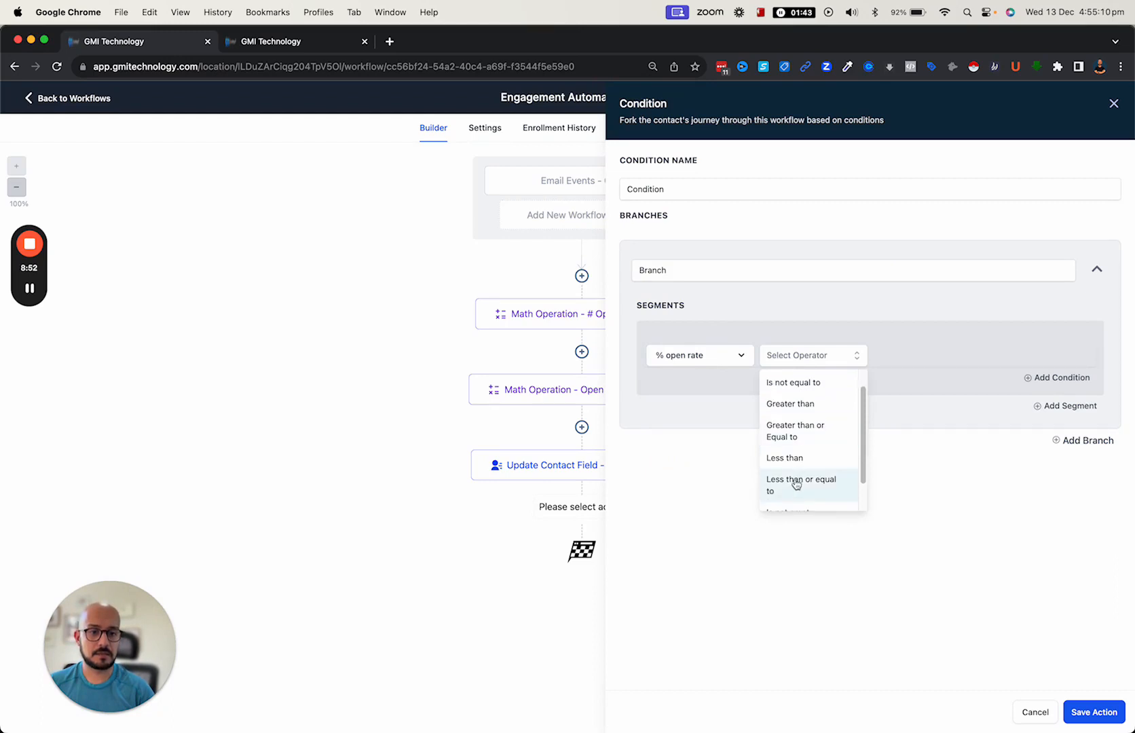
left_click(793, 481)
left_click(904, 355)
type("20")
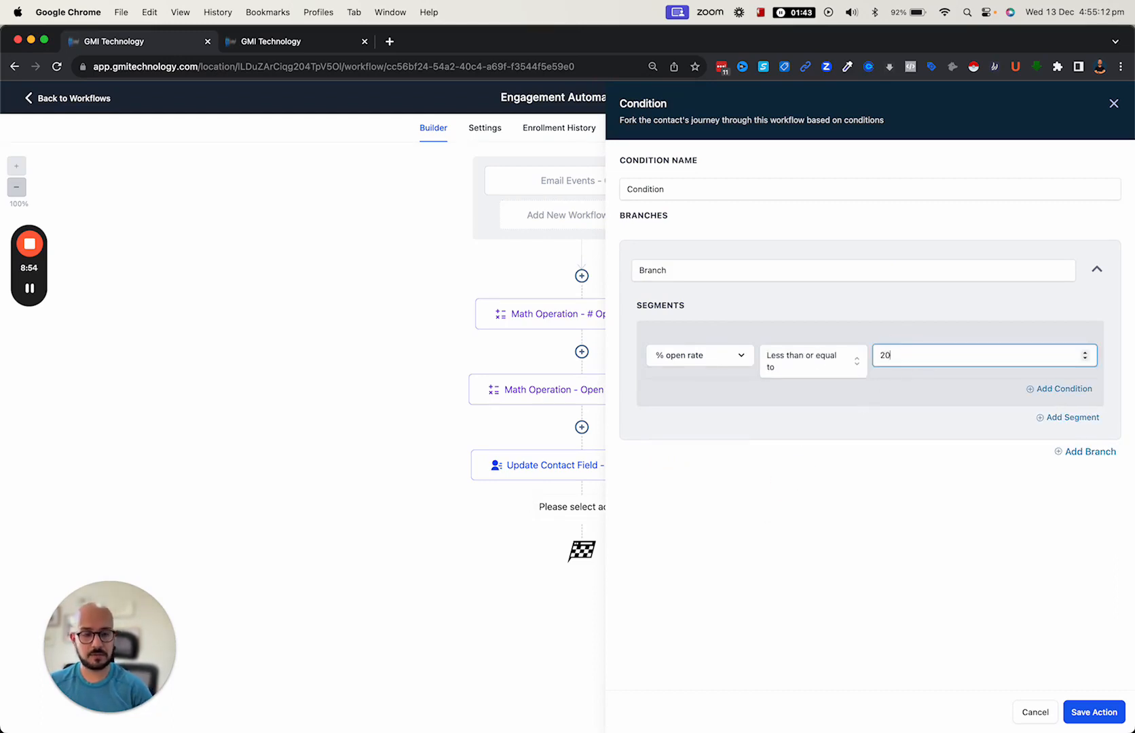
Name the condition "Less than or equal to 20%" and its branch "YES", and save the action
double_click(800, 190)
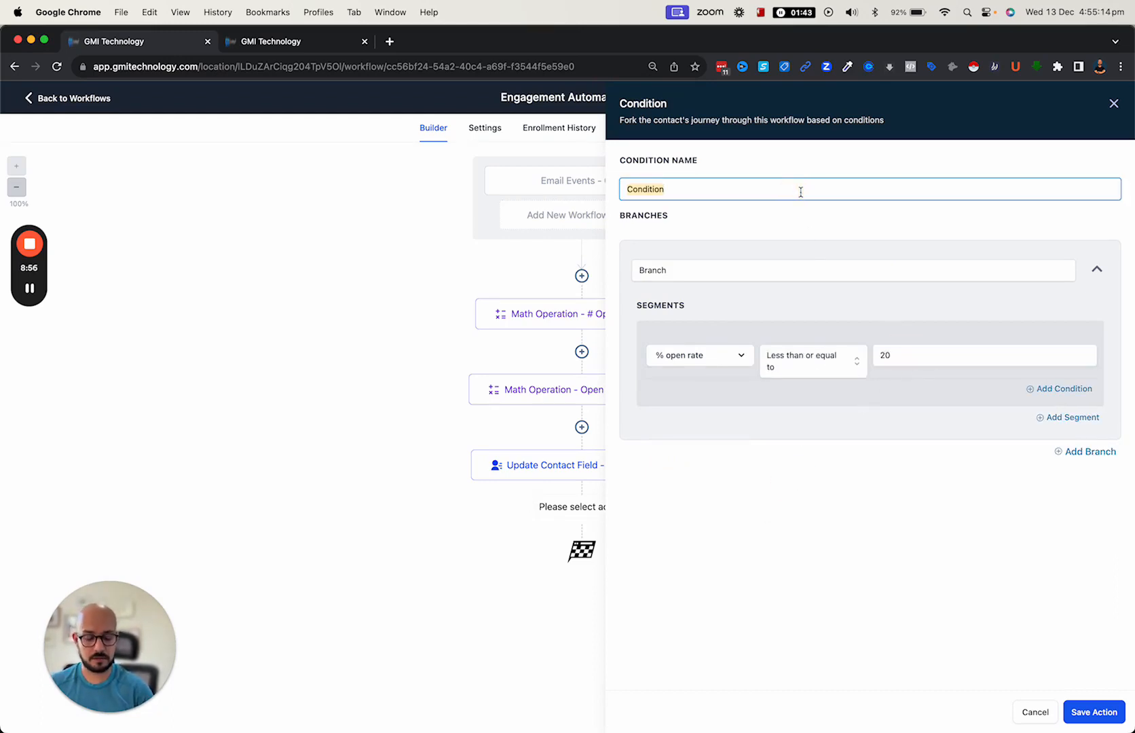
type("Less than")
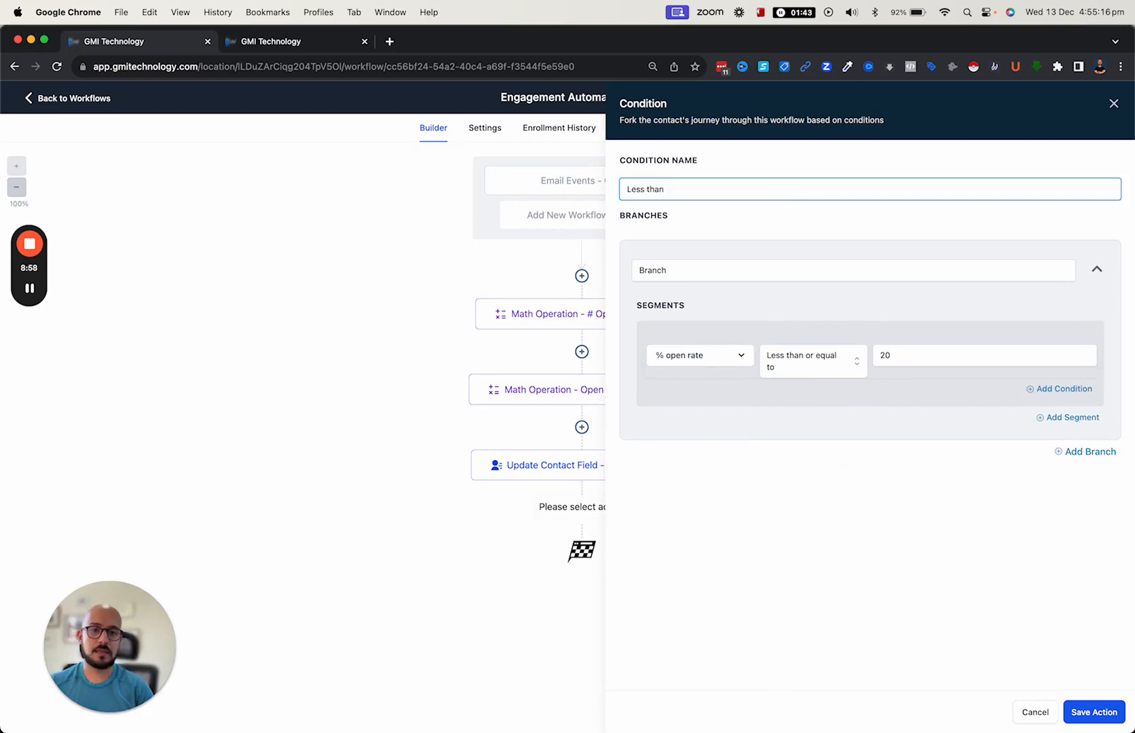
type(" or equ")
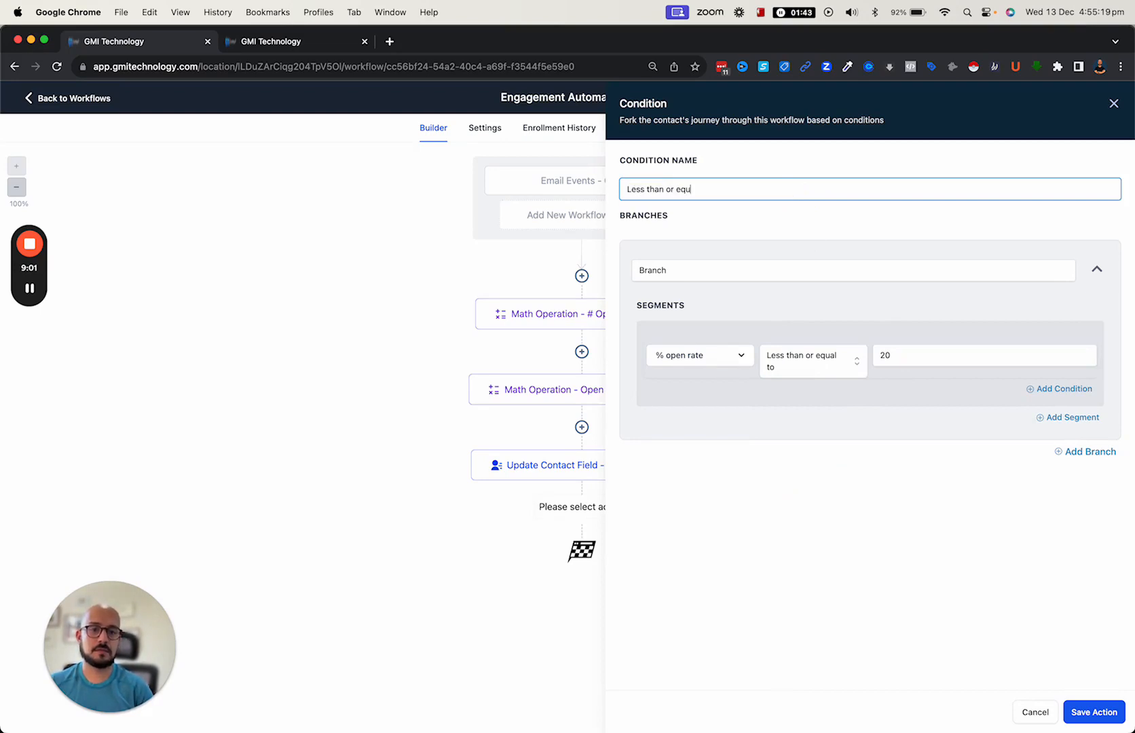
type("al")
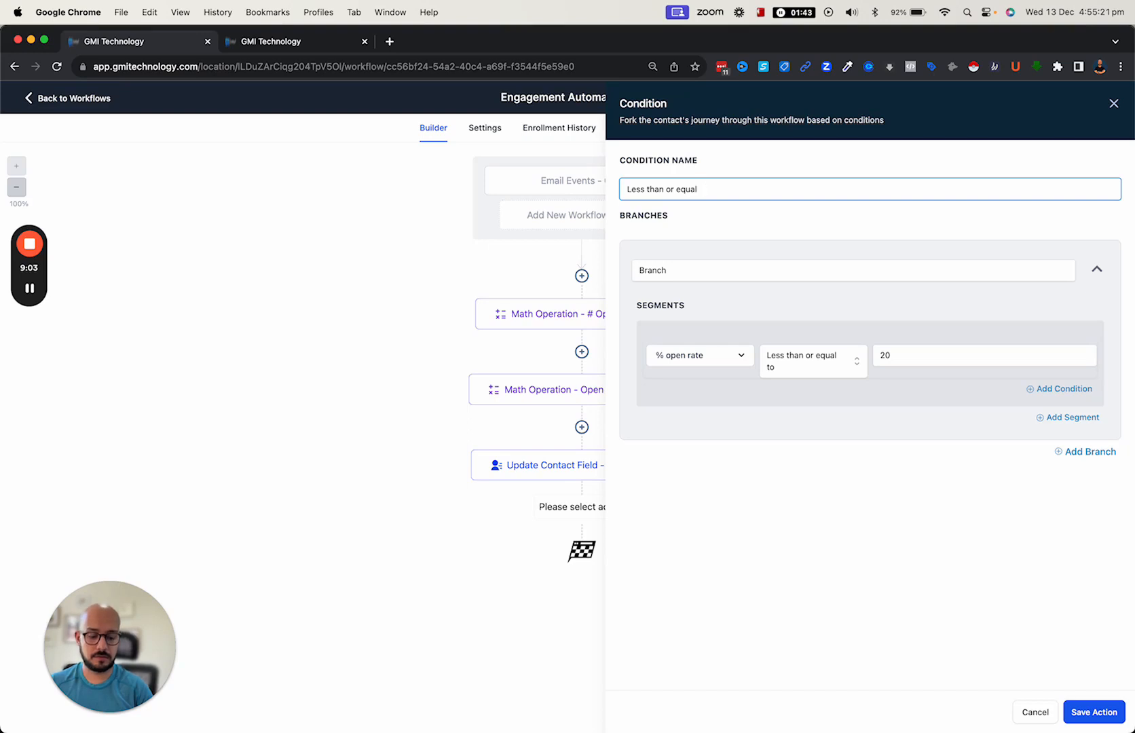
type(" to 20%")
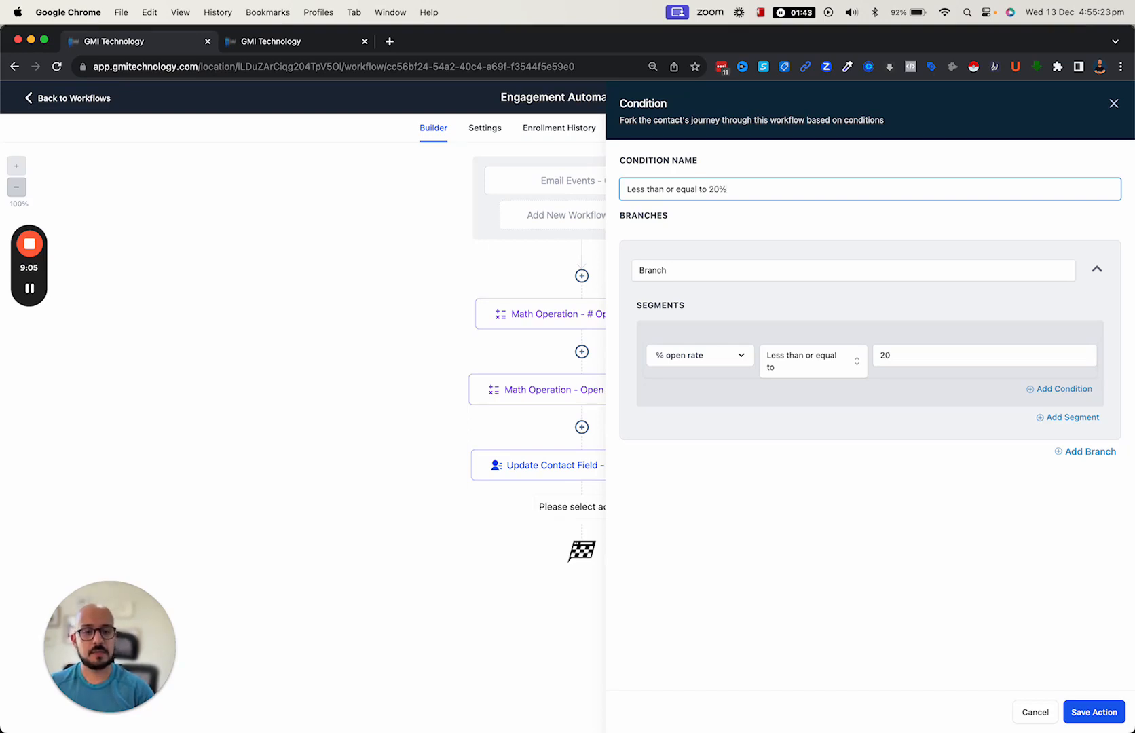
double_click(798, 274)
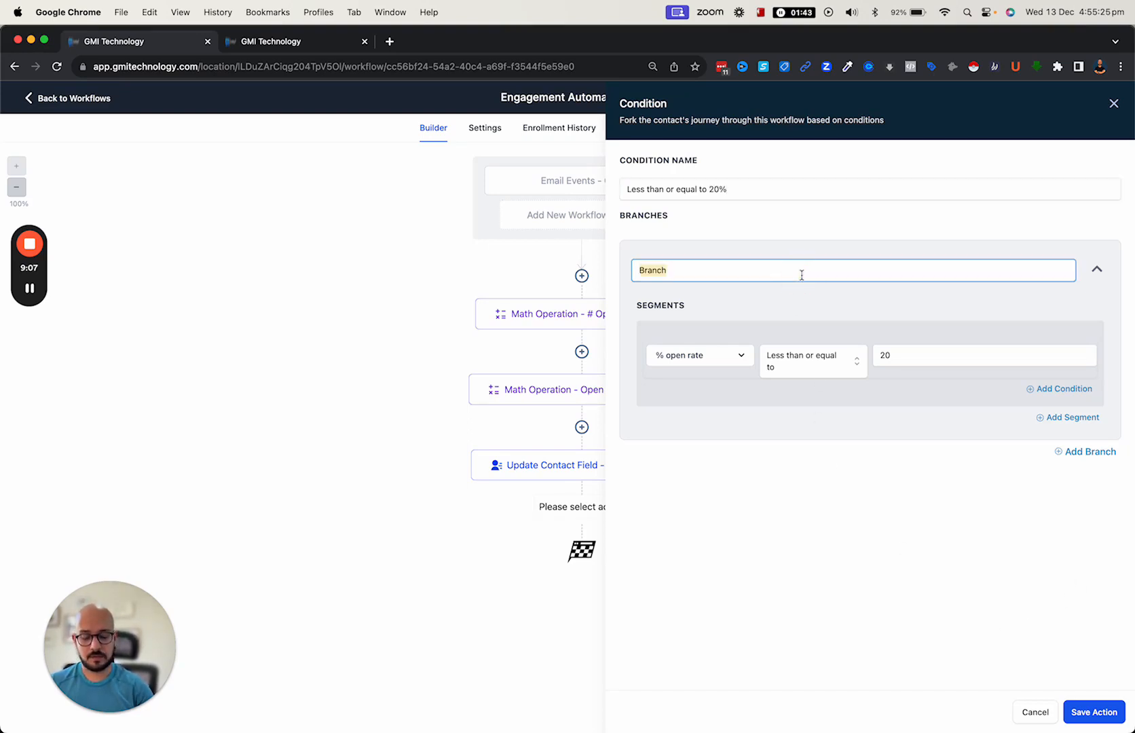
type("YES")
left_click(1074, 715)
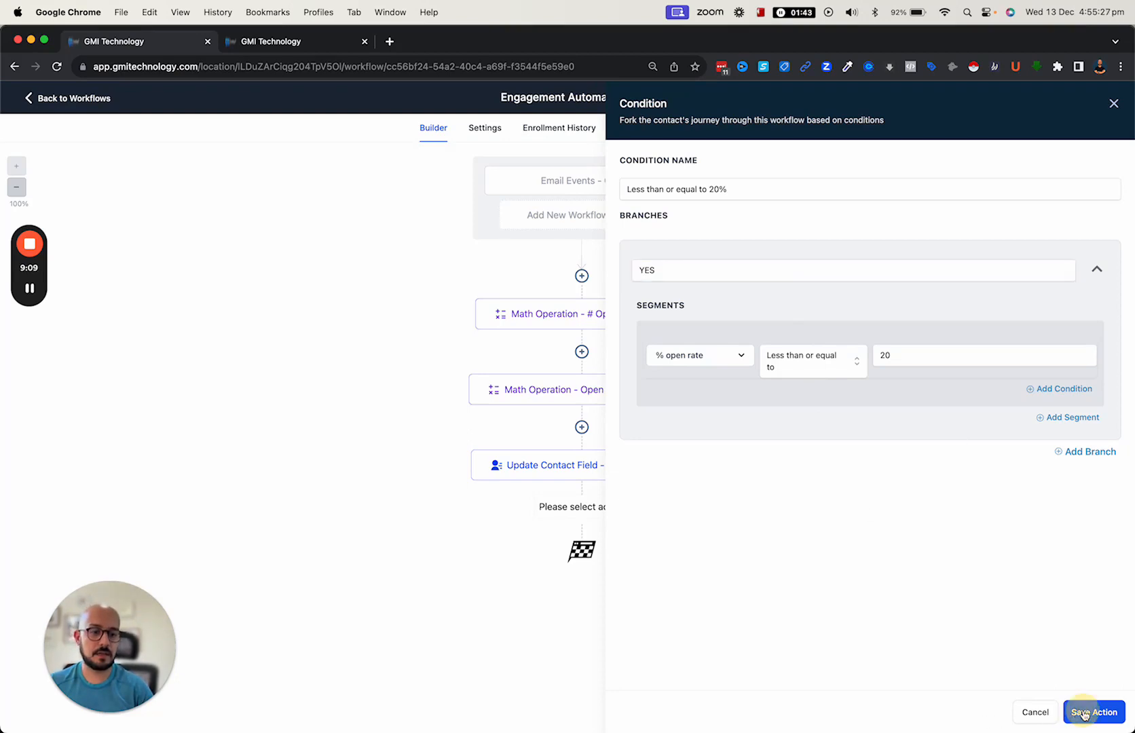
Add an Update Contact Field action under the condition's YES branch
scroll(703, 571, "down", 1)
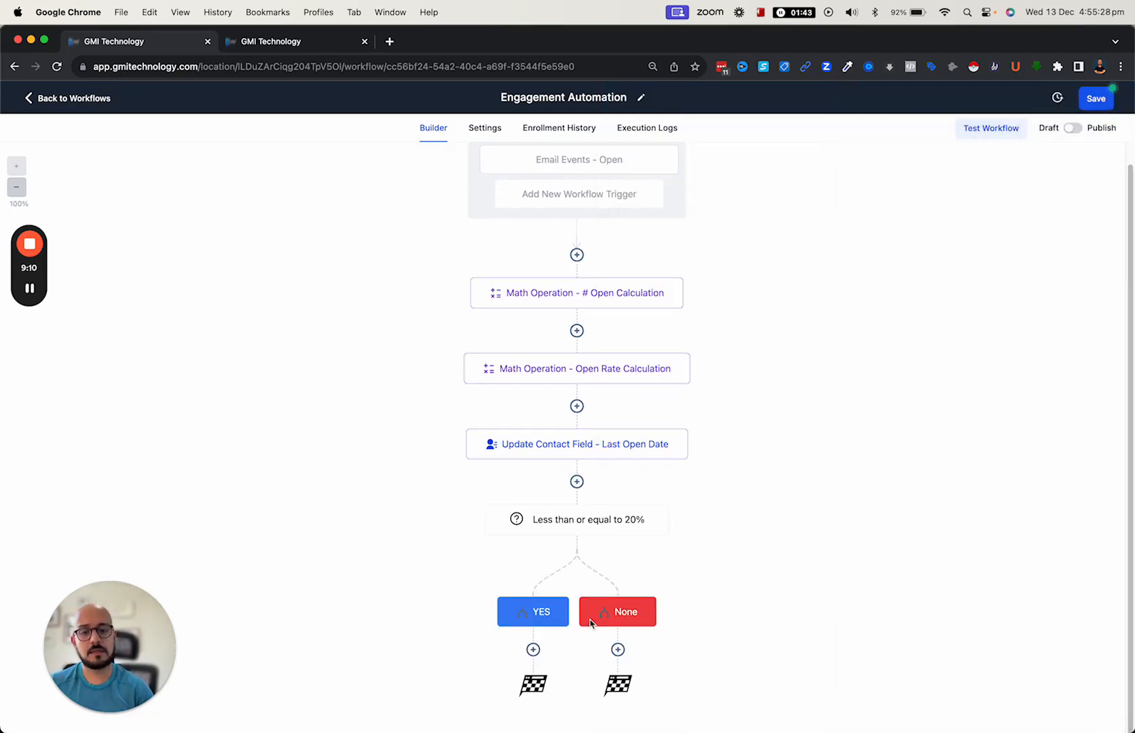
left_click(533, 649)
type("upad")
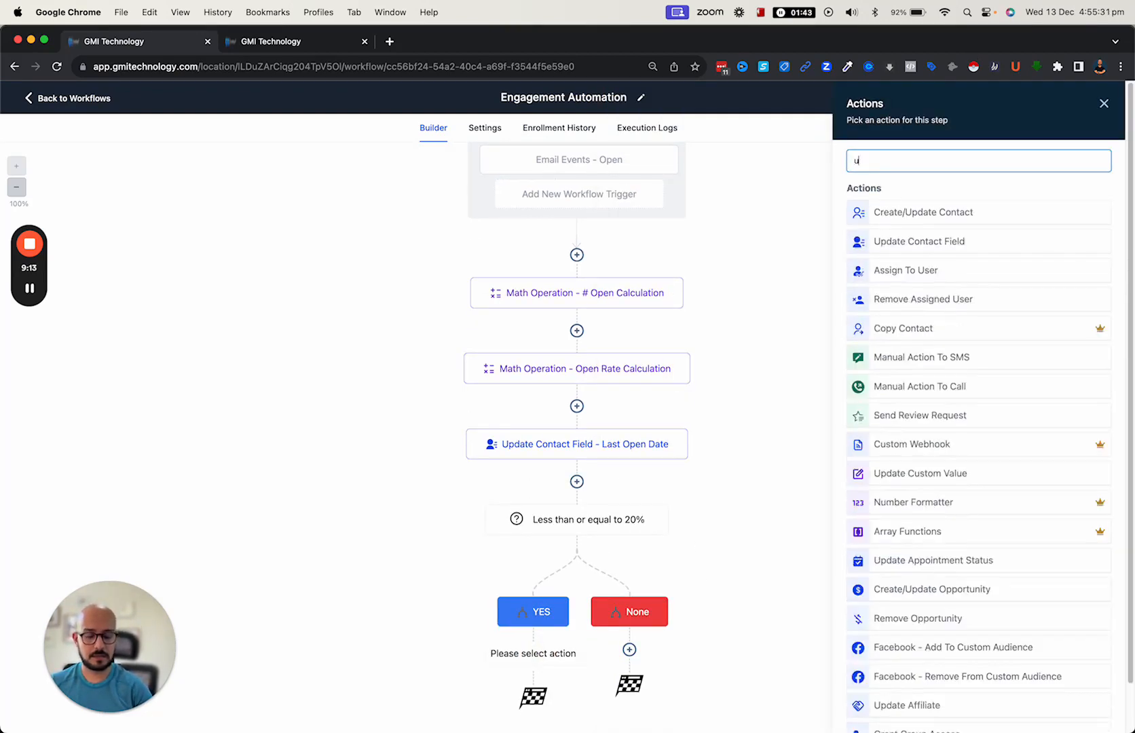
key("BackSpace")
key("BackSpace")
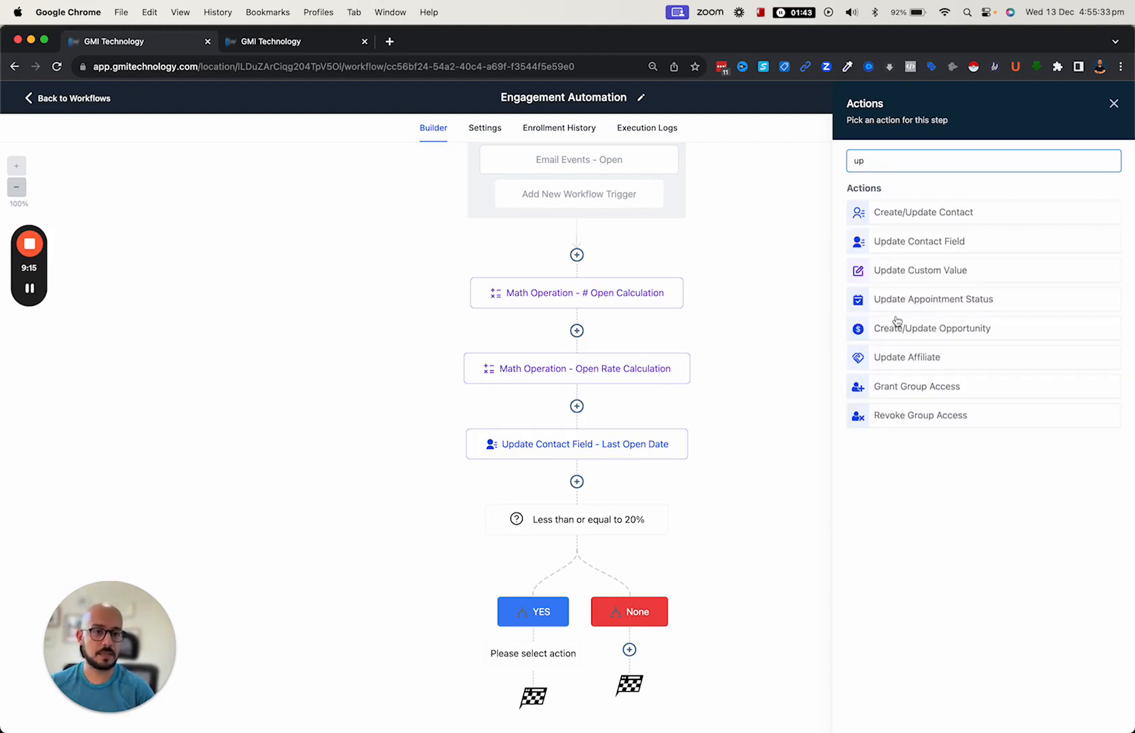
left_click(930, 245)
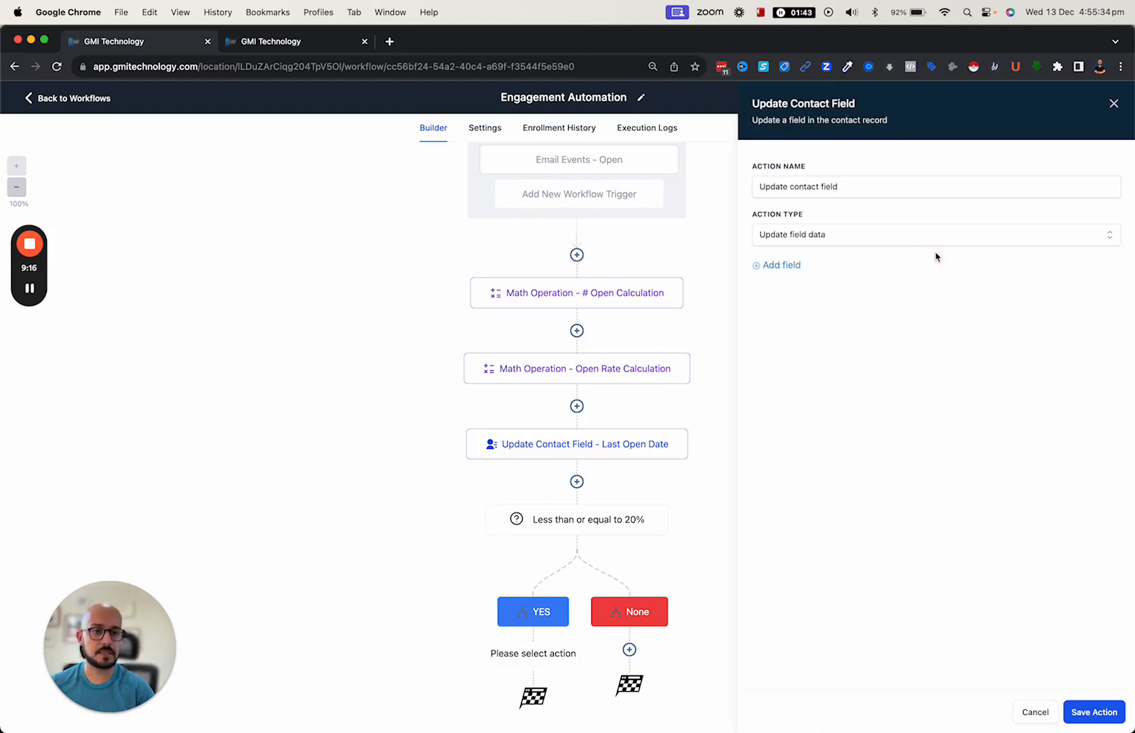
Add a field to the YES branch's update action and set Engagement Level to Cold
left_click(801, 264)
left_click(796, 285)
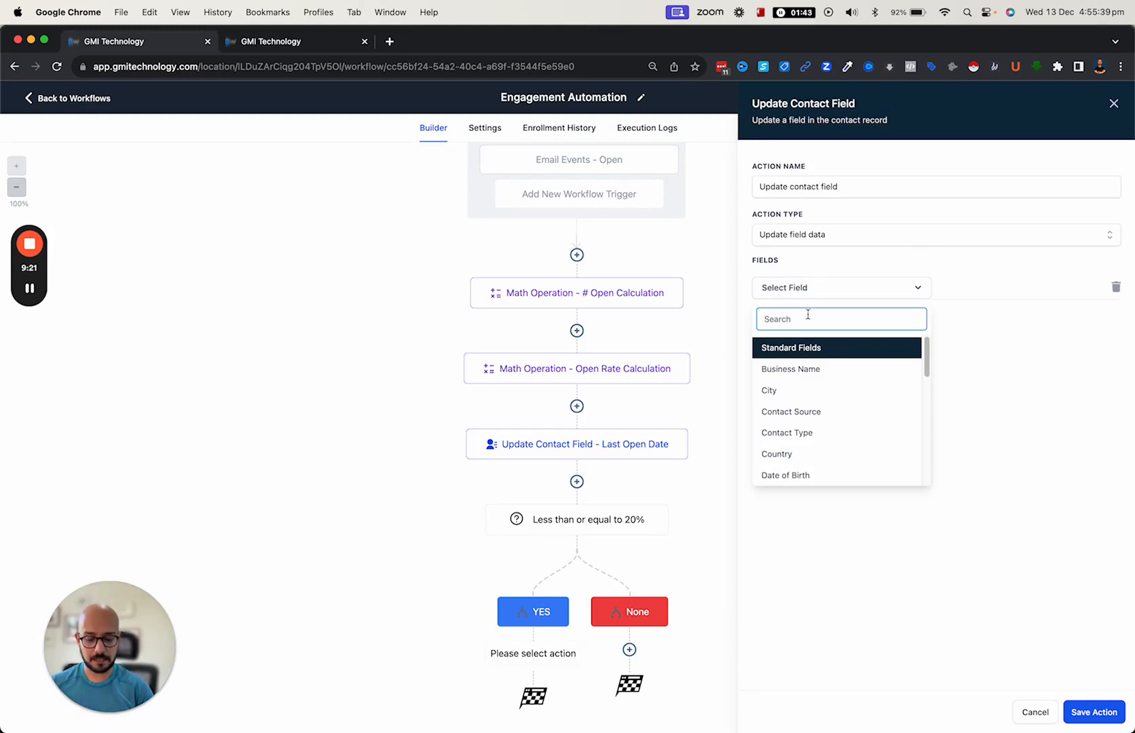
type("eng")
left_click(822, 370)
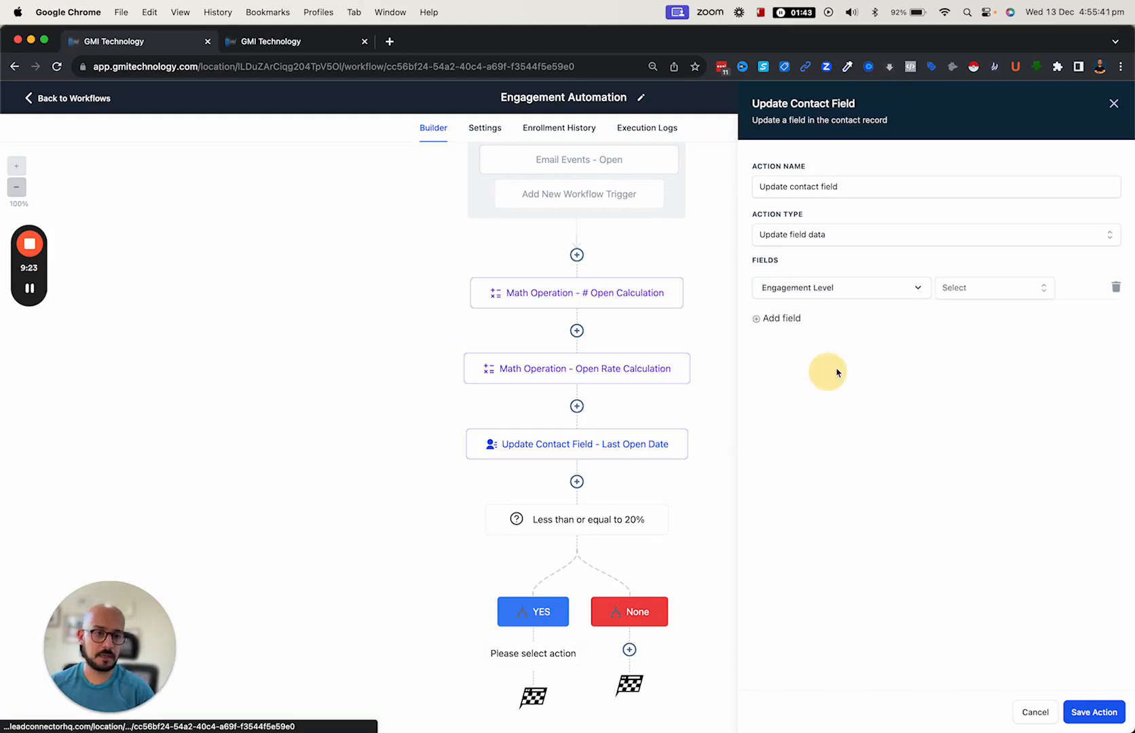
left_click(958, 285)
left_click(951, 340)
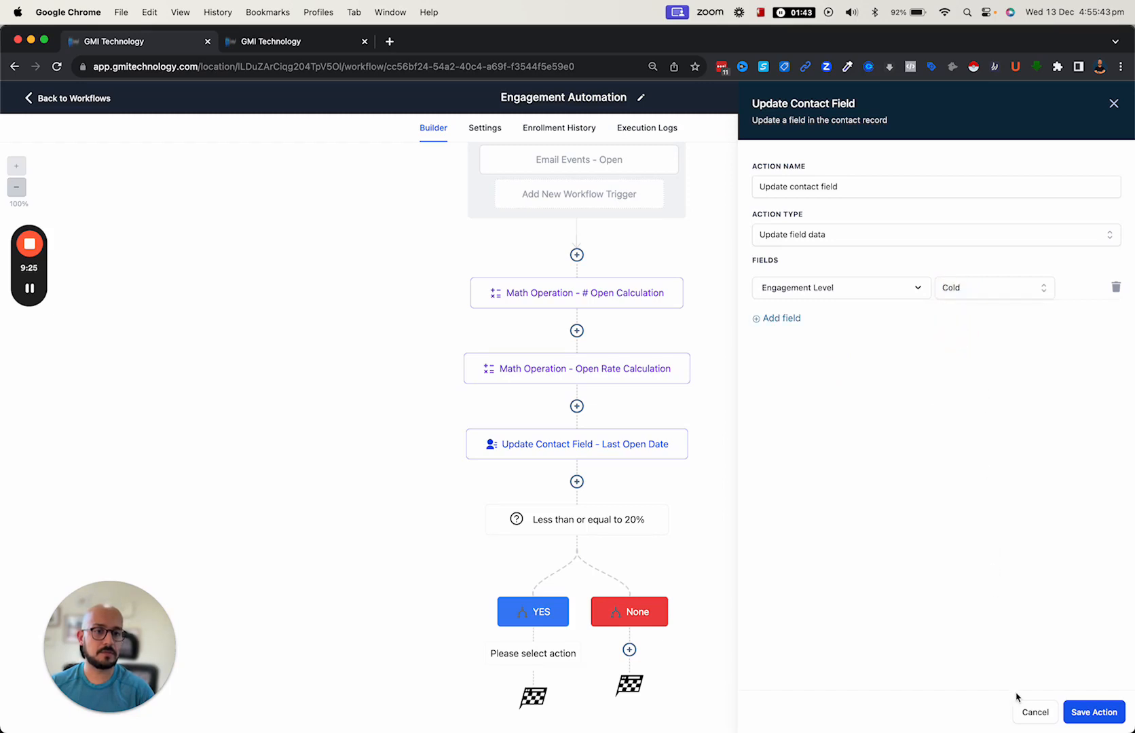
Name the action "Update contact field - Engagement Level" and save it
left_click(875, 187)
key("super+a")
type("E")
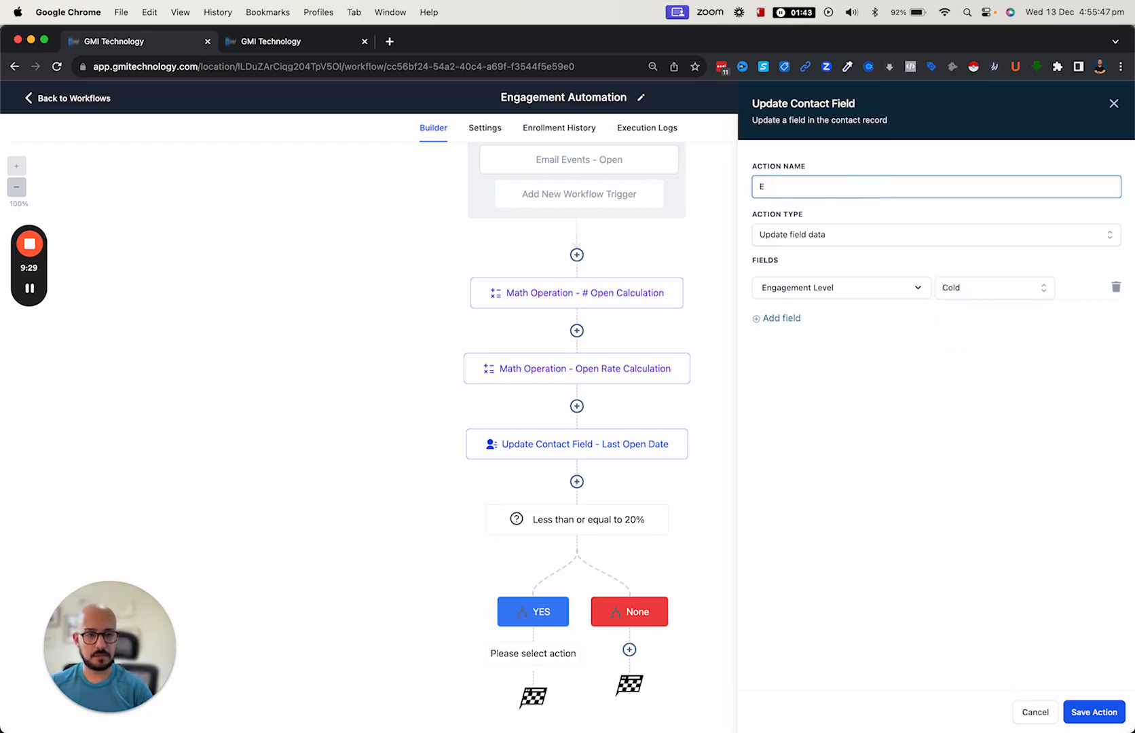
key("super+z")
key("Right")
type("Engage")
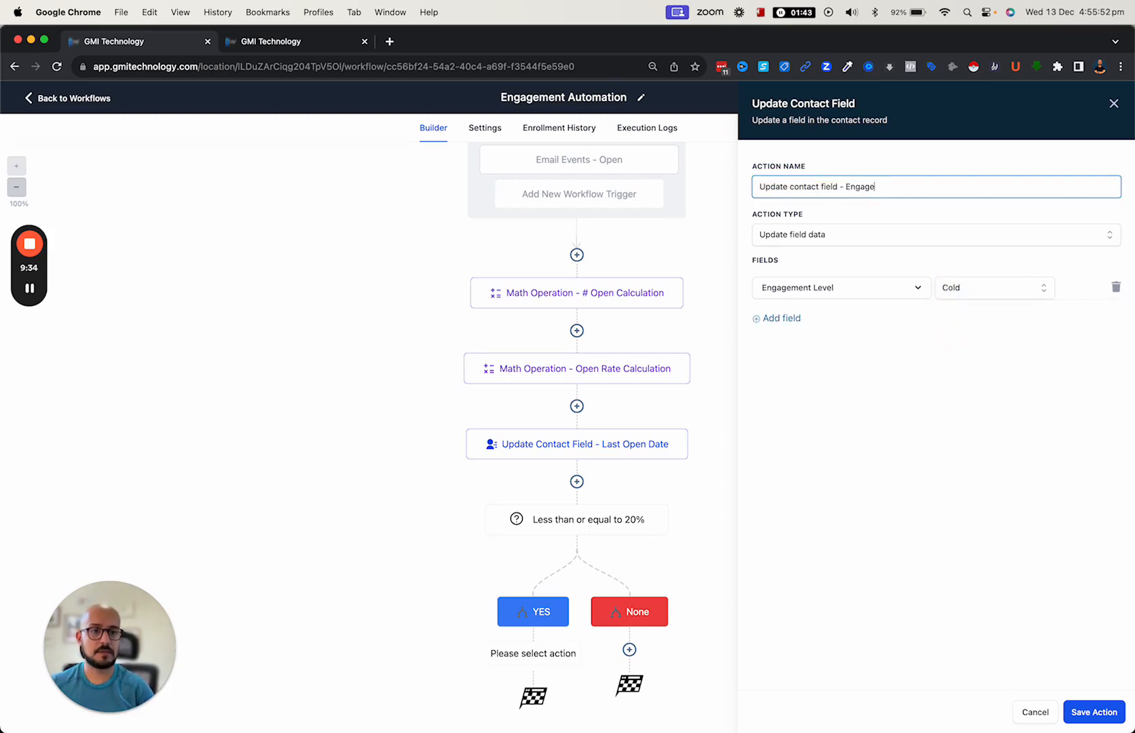
type("ment Level")
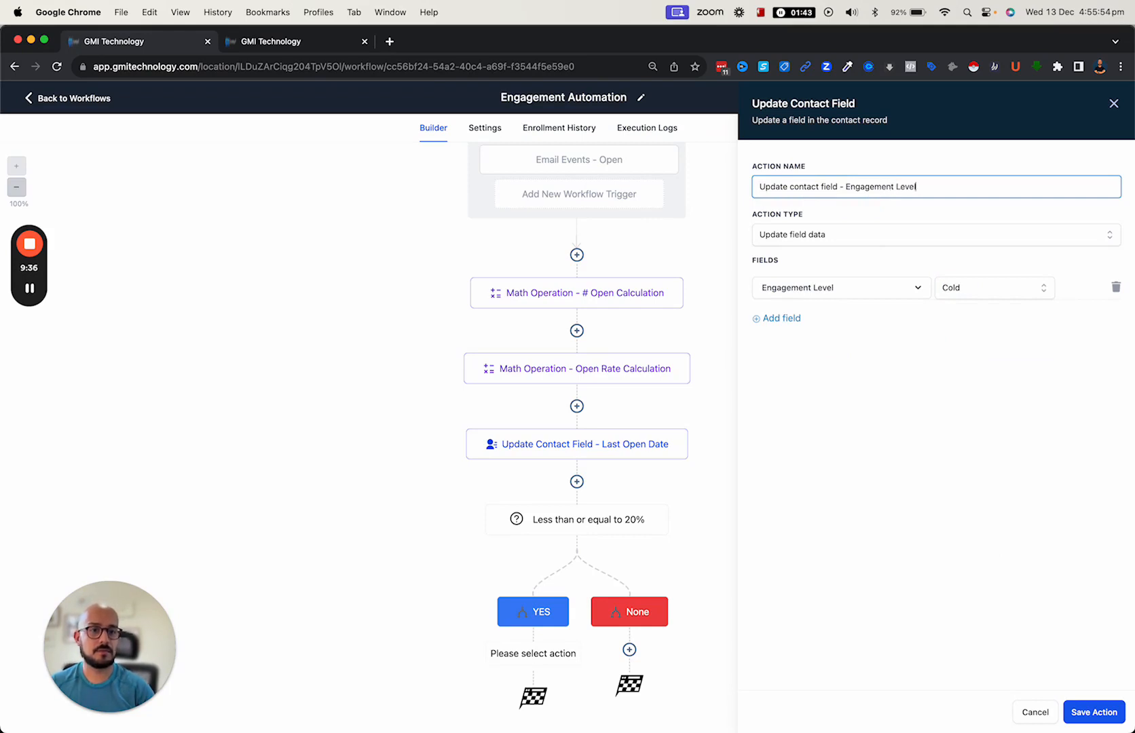
key("super+a")
left_click(1083, 711)
Add an If / Else action under the None branch of the "Less than or equal to 20%" condition
scroll(801, 462, "down", 2)
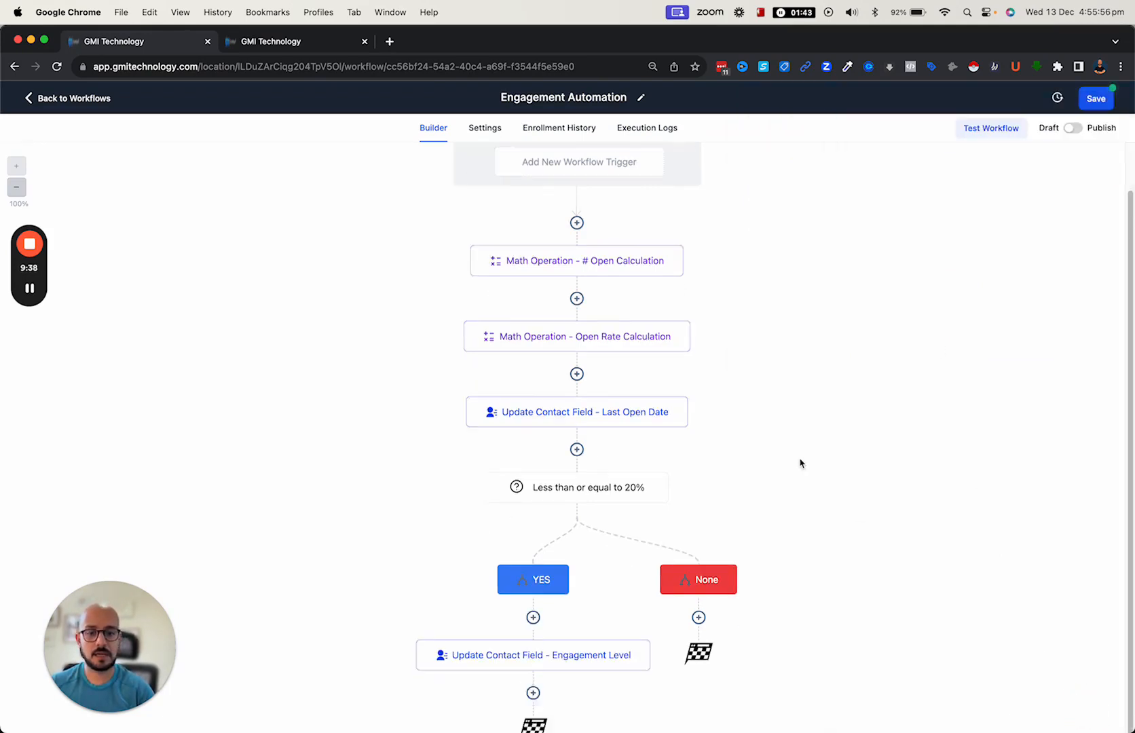
left_click(699, 581)
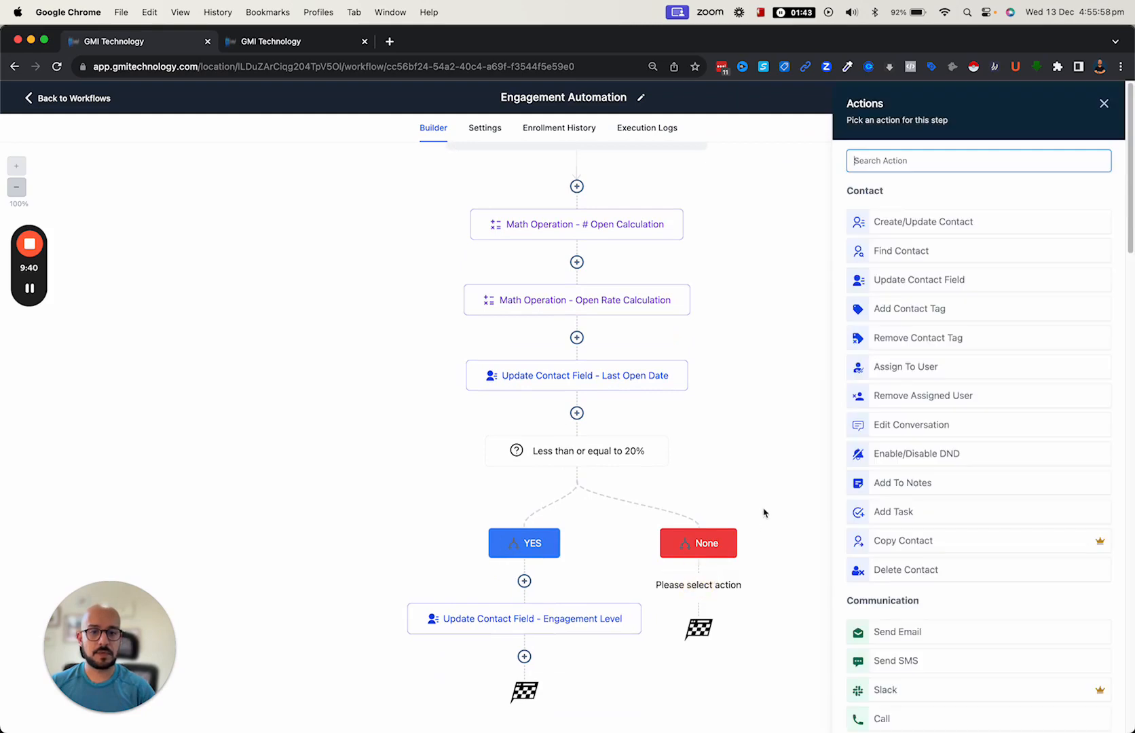
type("if")
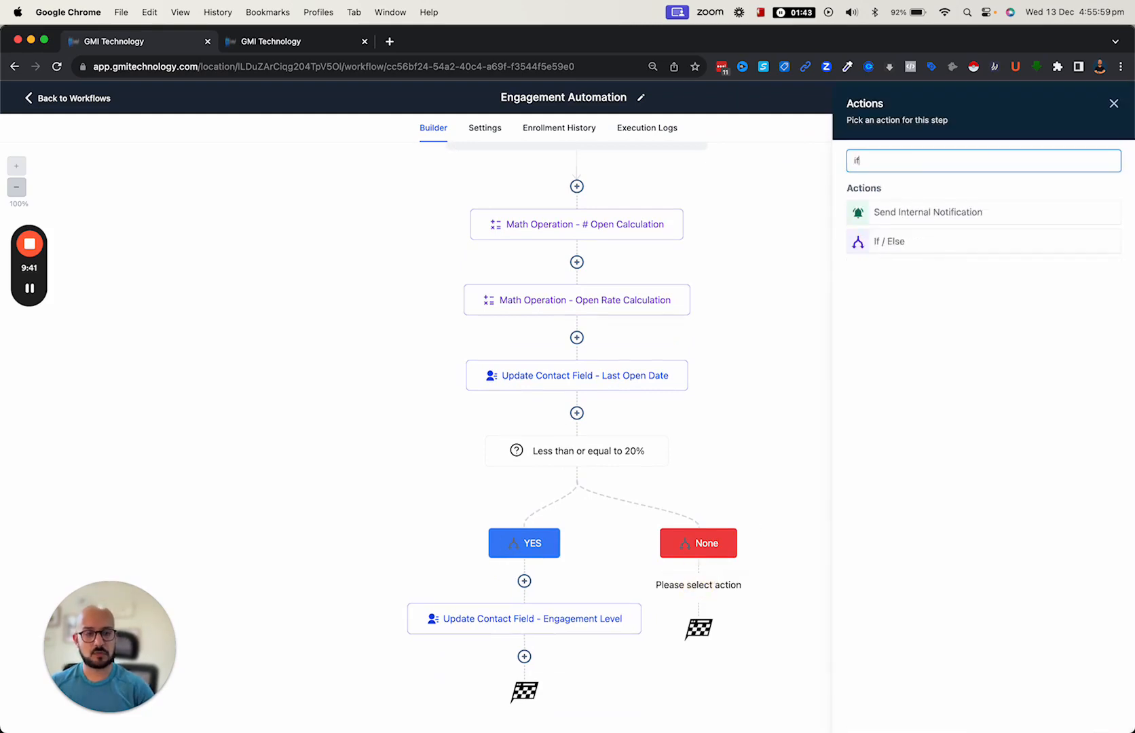
left_click(896, 244)
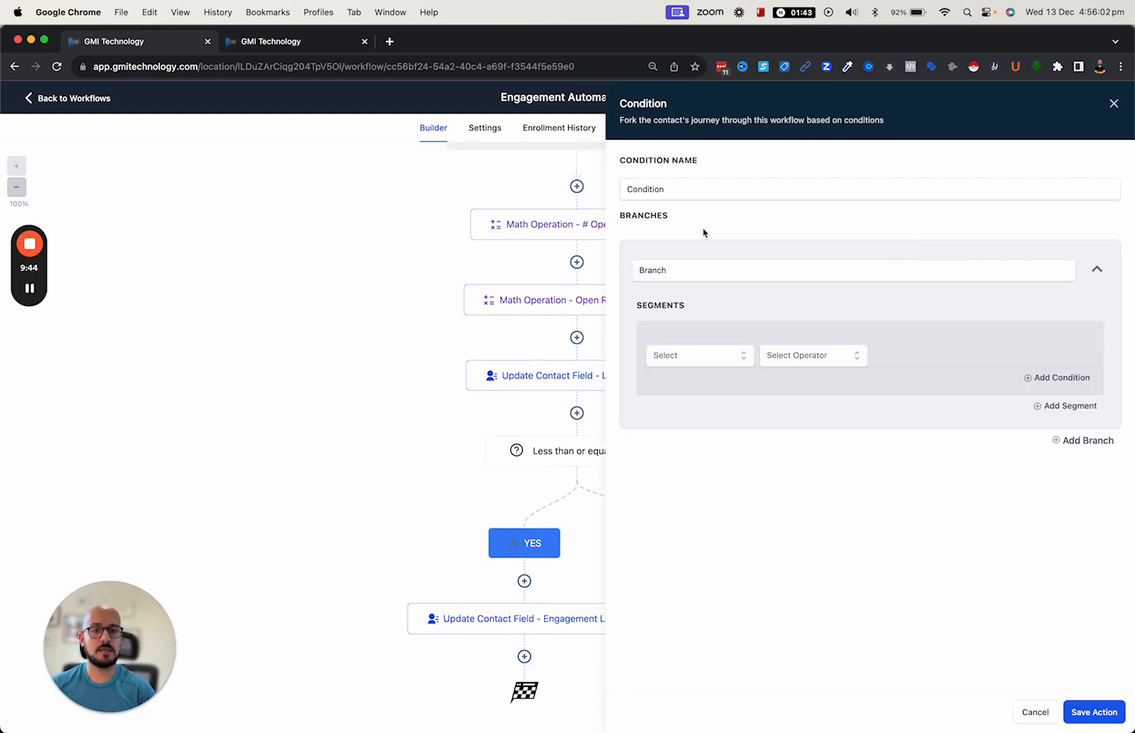
Name the new condition "Between 20%-50%" and its branch "YES"
double_click(710, 190)
type("Between 20%-590")
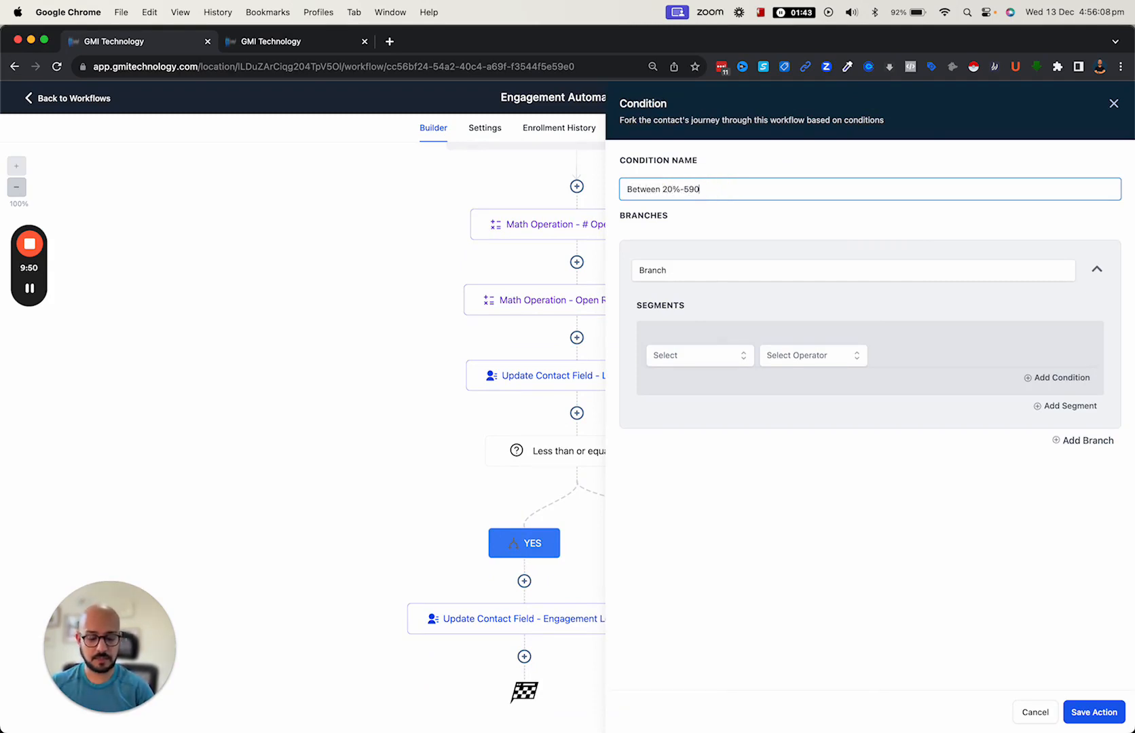
type("%")
key("BackSpace")
key("BackSpace")
key("BackSpace")
key("BackSpace")
type("50")
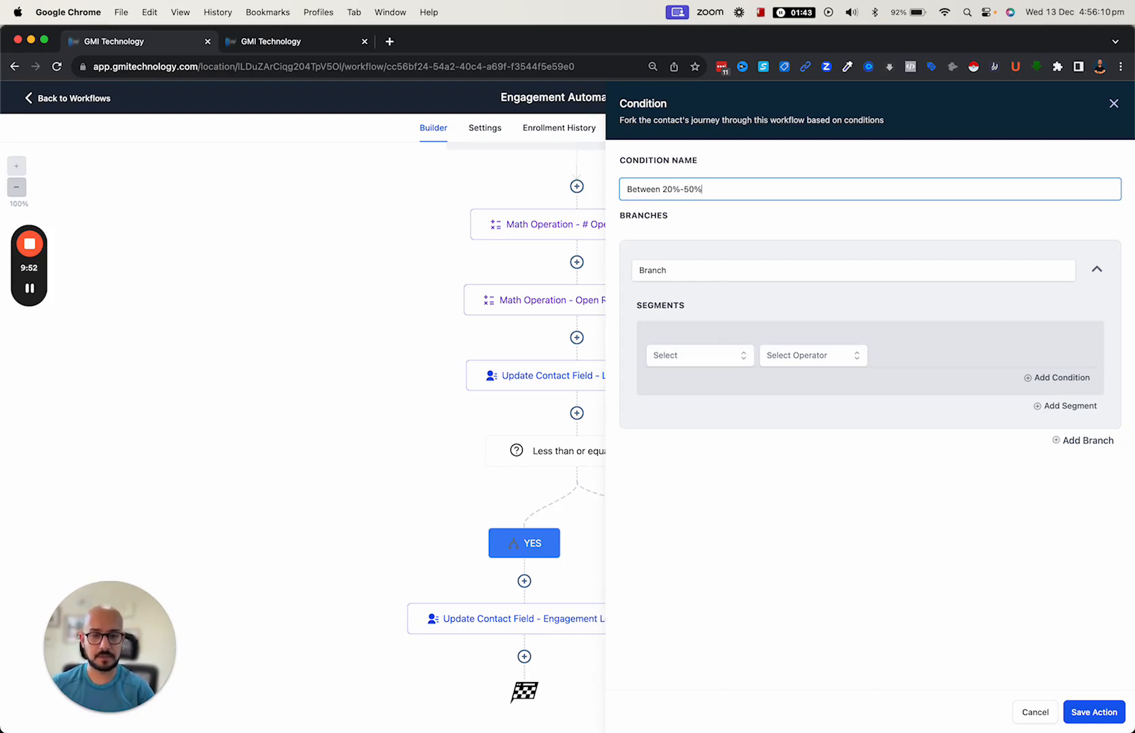
double_click(692, 269)
type("YES")
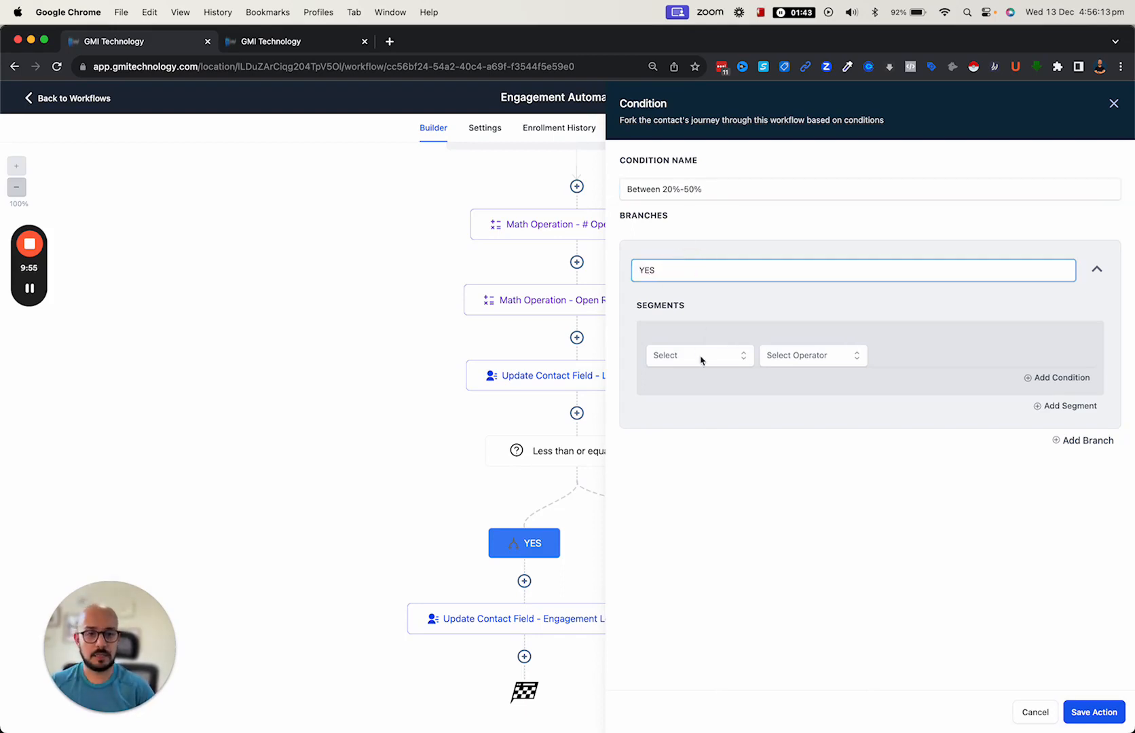
Set the YES branch's segment to the contact's % open rate being less than or equal to 50, and save the condition
left_click(701, 359)
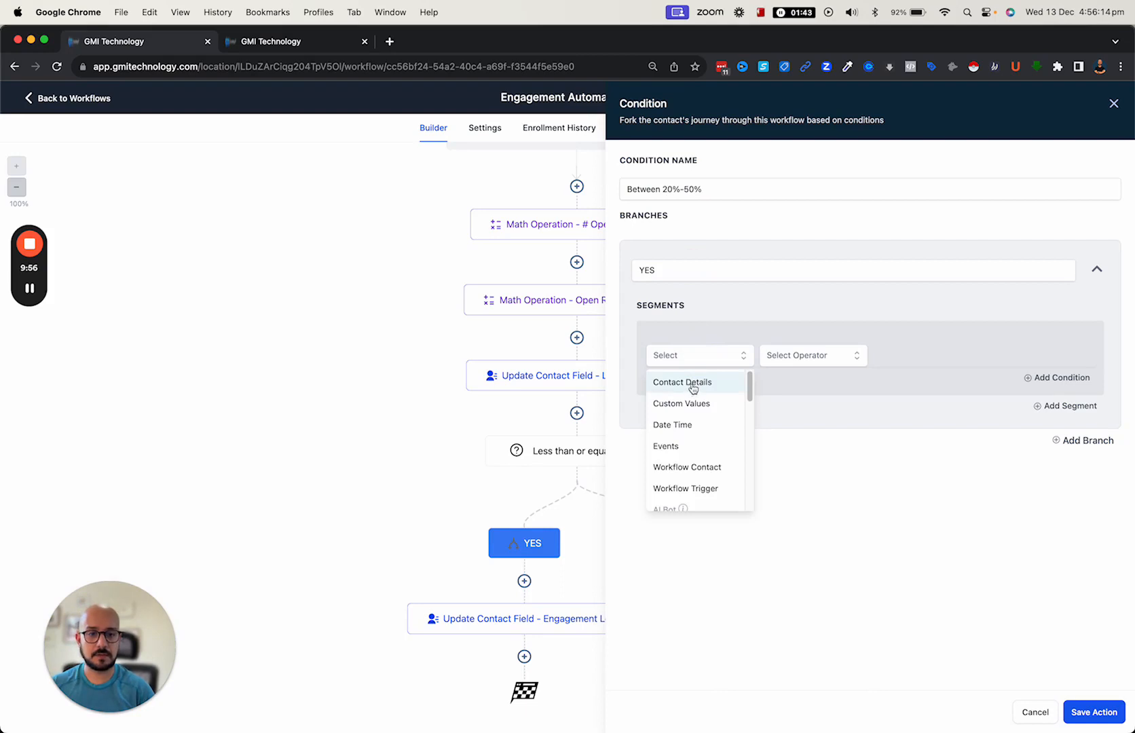
left_click(692, 384)
type("open")
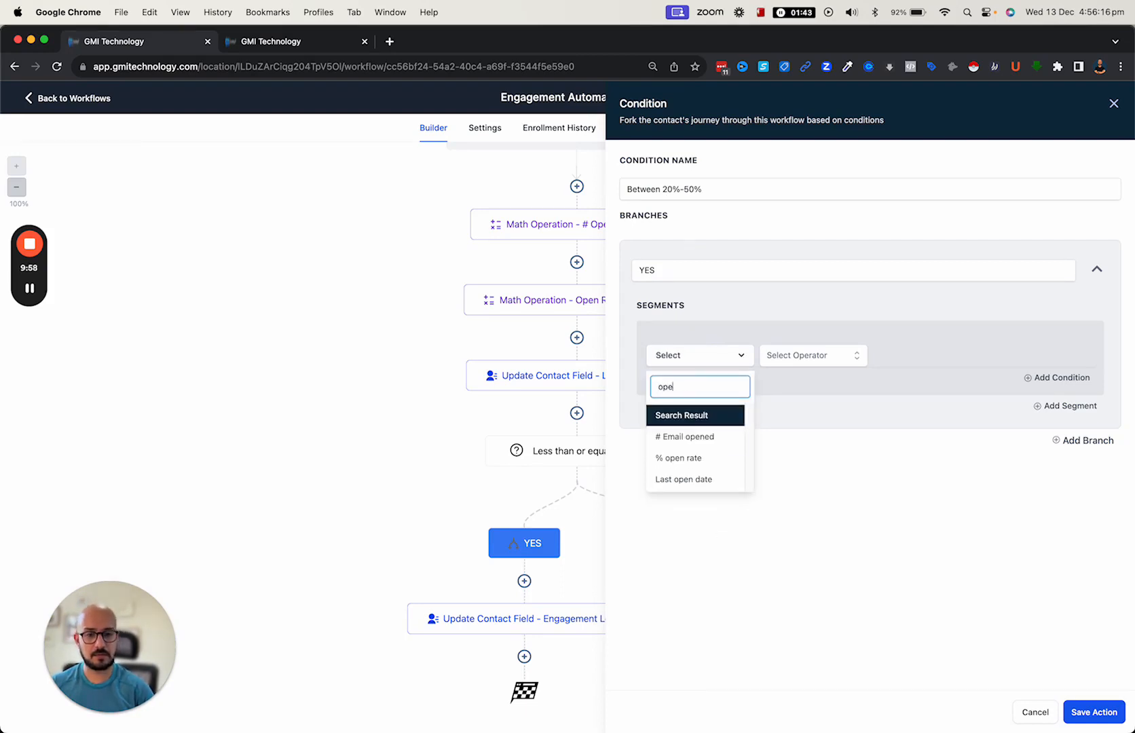
left_click(668, 460)
left_click(812, 354)
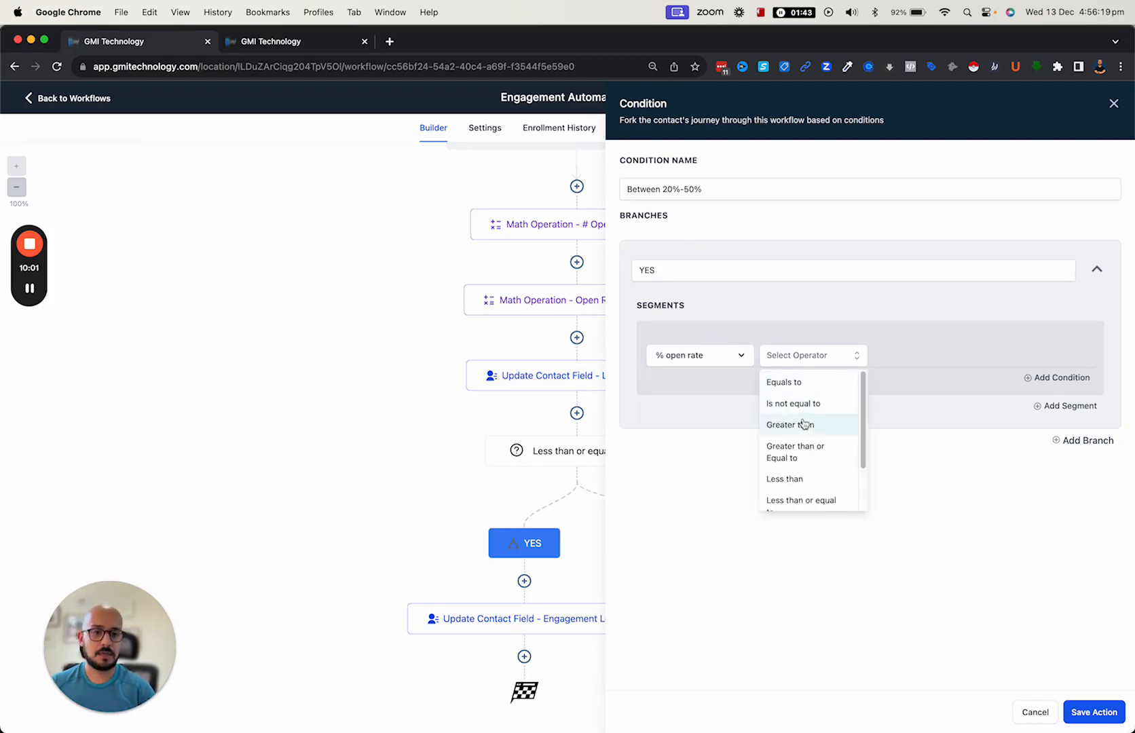
left_click(810, 478)
left_click(846, 360)
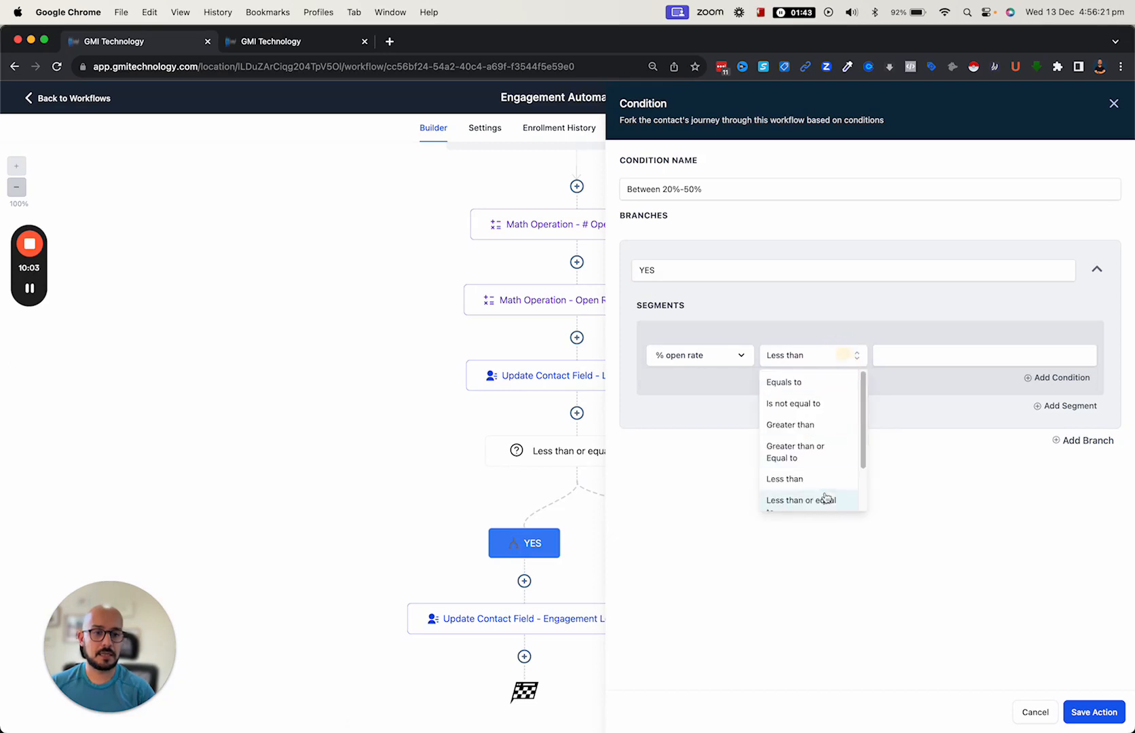
left_click(825, 499)
left_click(927, 363)
type("50")
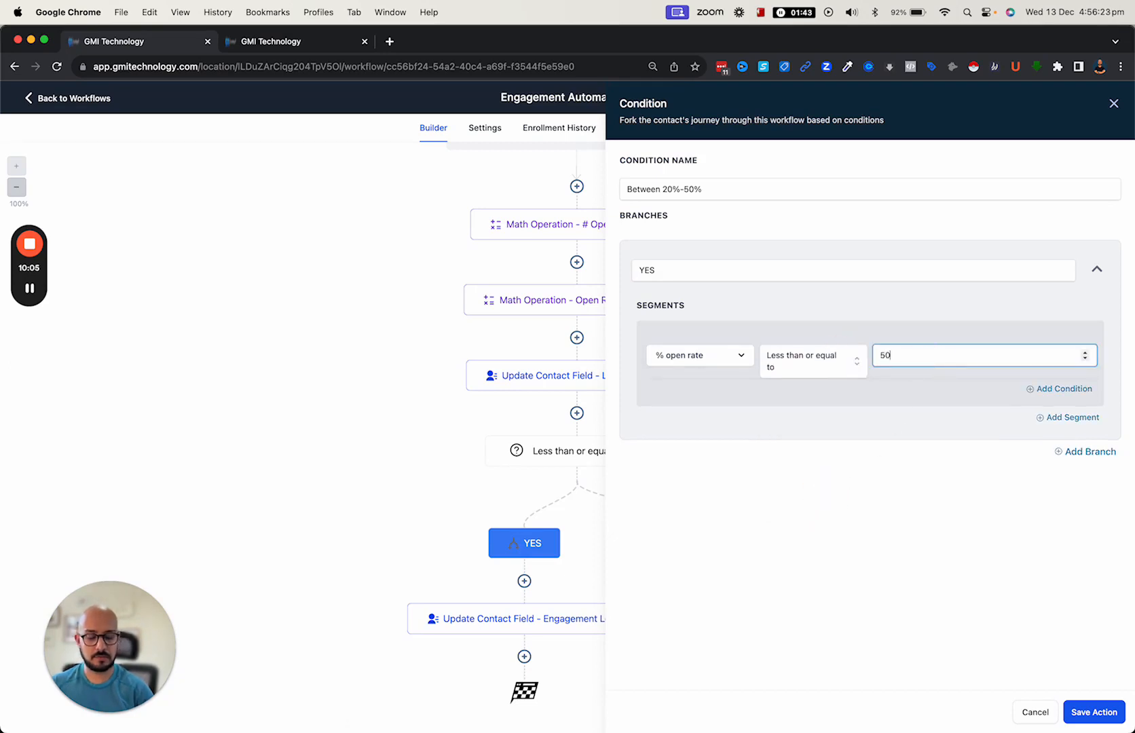
left_click(1094, 712)
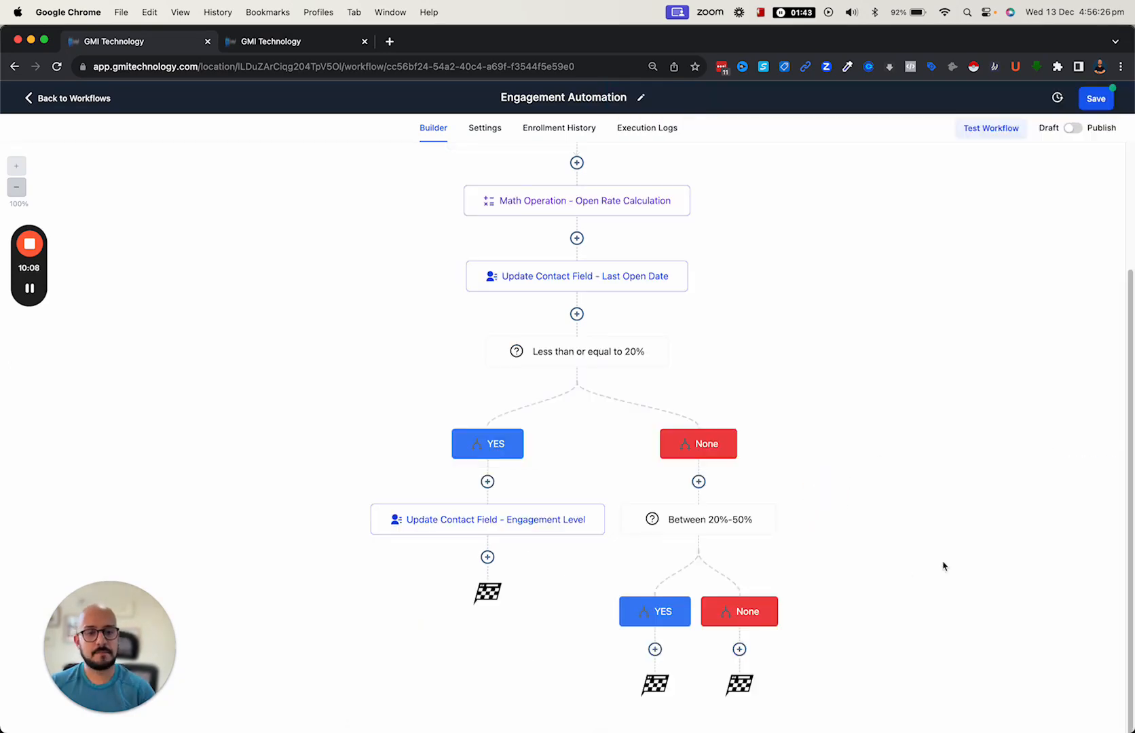
Add an Update Contact Field action named "Update contact field - Engagement Level" with a field row under the "Between 20%-50%" condition's YES branch
left_click(655, 649)
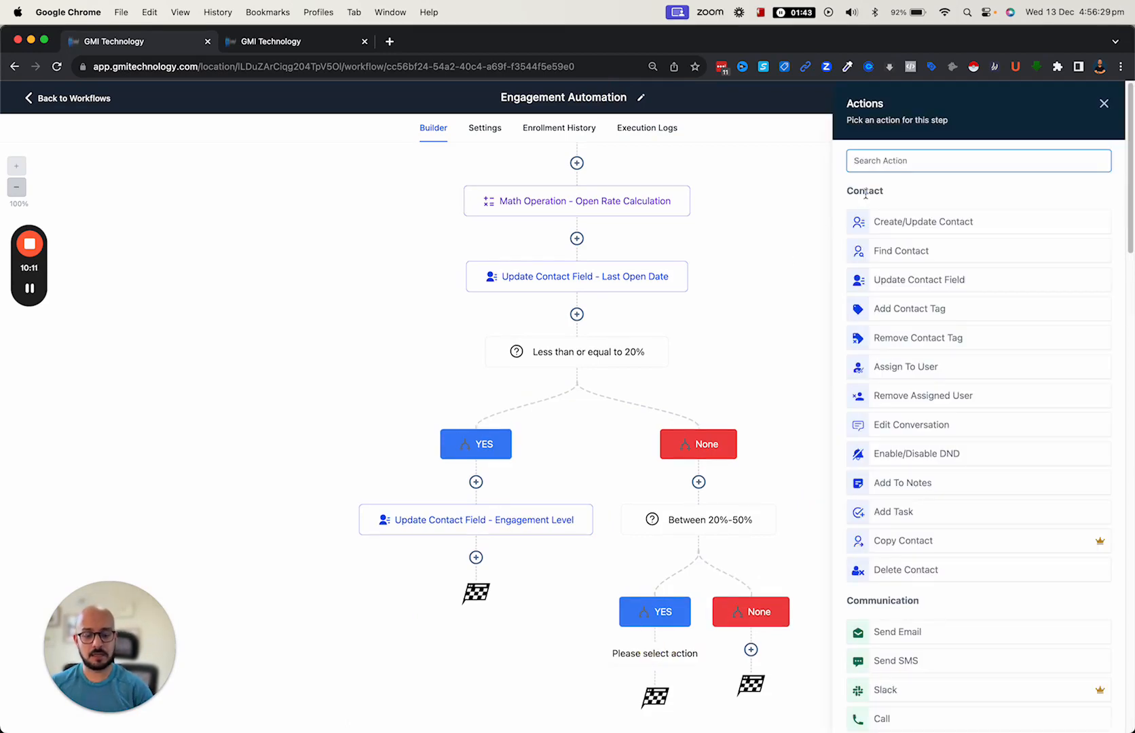
type("upda")
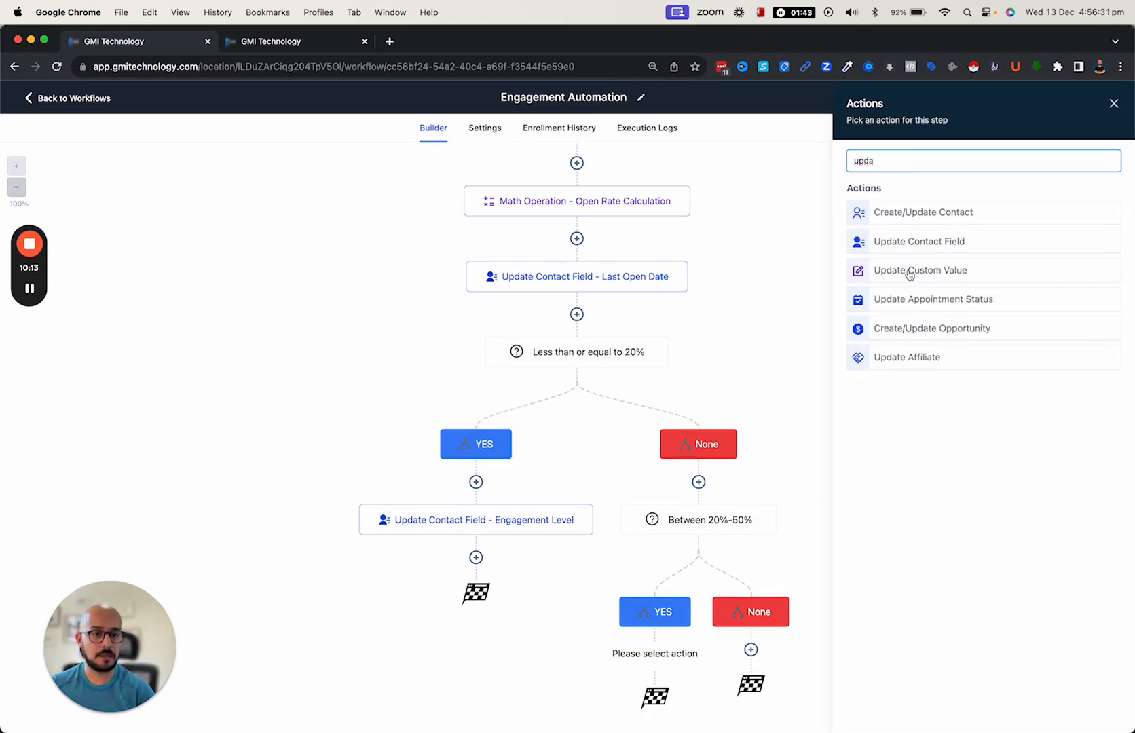
left_click(924, 243)
left_click(794, 265)
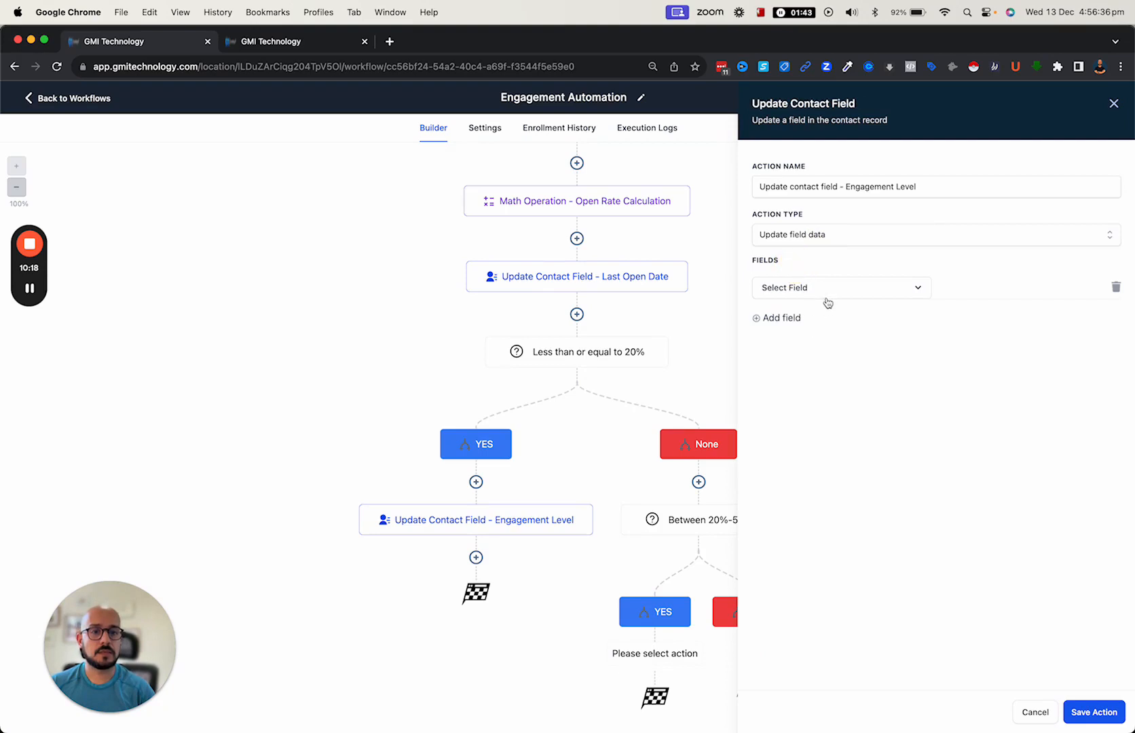
Set the Engagement Level field to Warm in this update action and save it
left_click(824, 296)
type("eng")
left_click(813, 370)
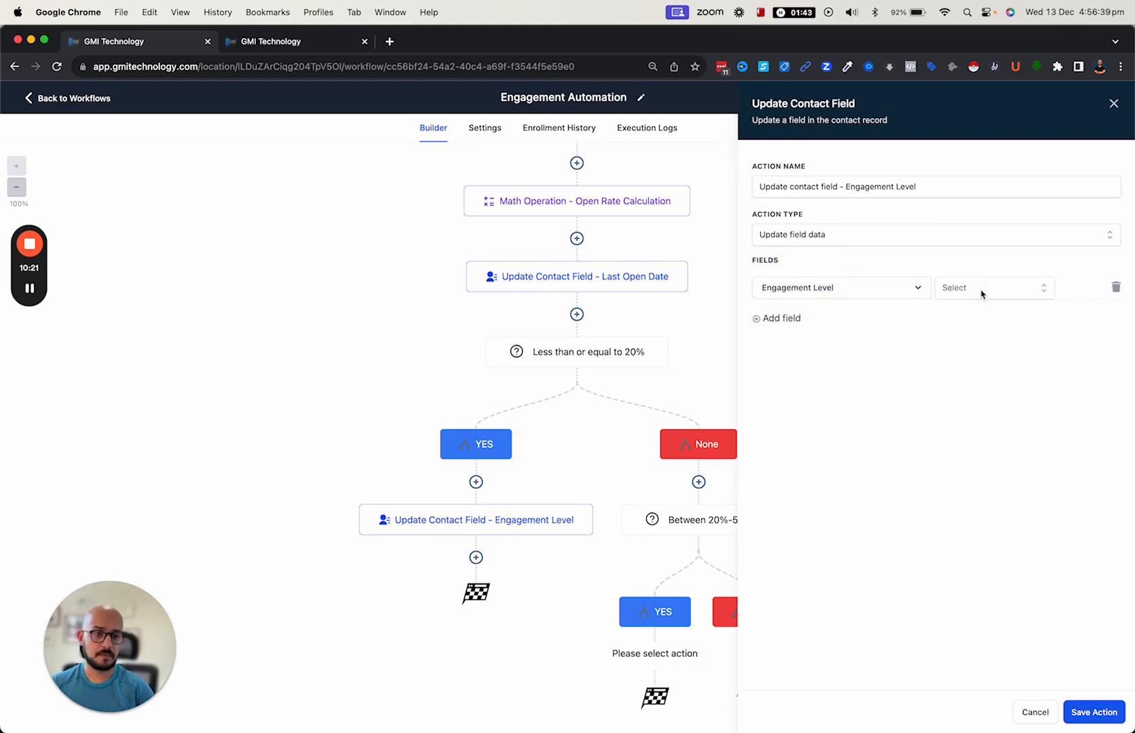
left_click(982, 292)
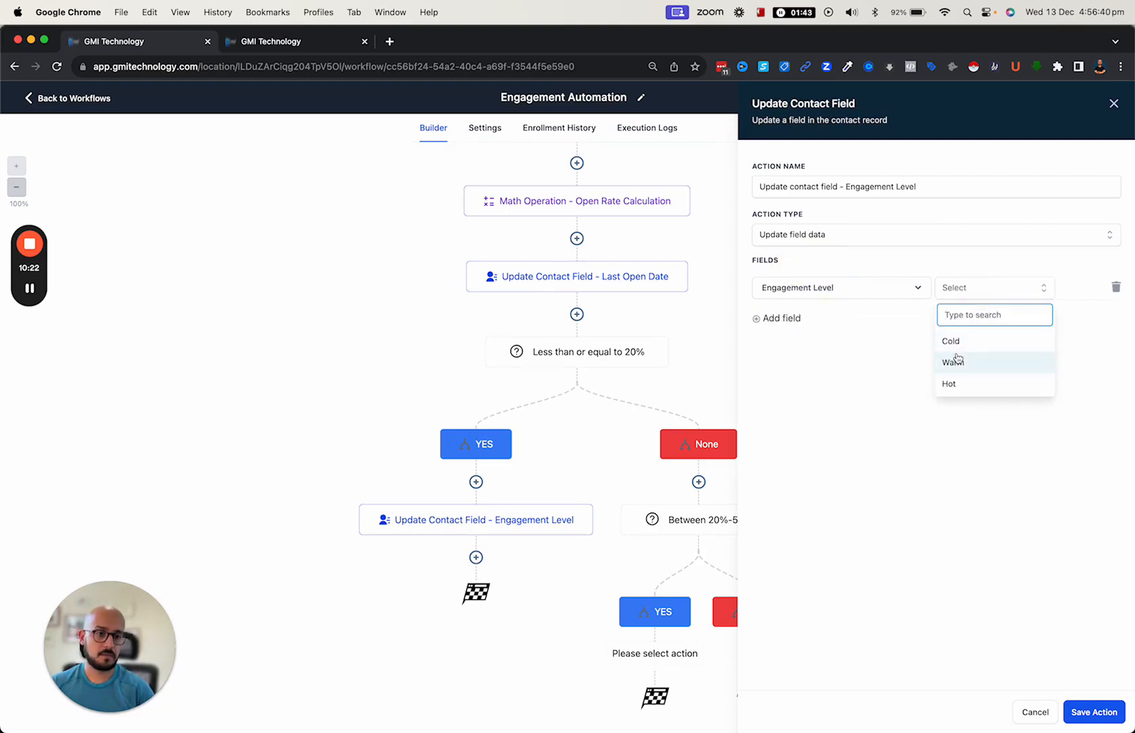
left_click(956, 360)
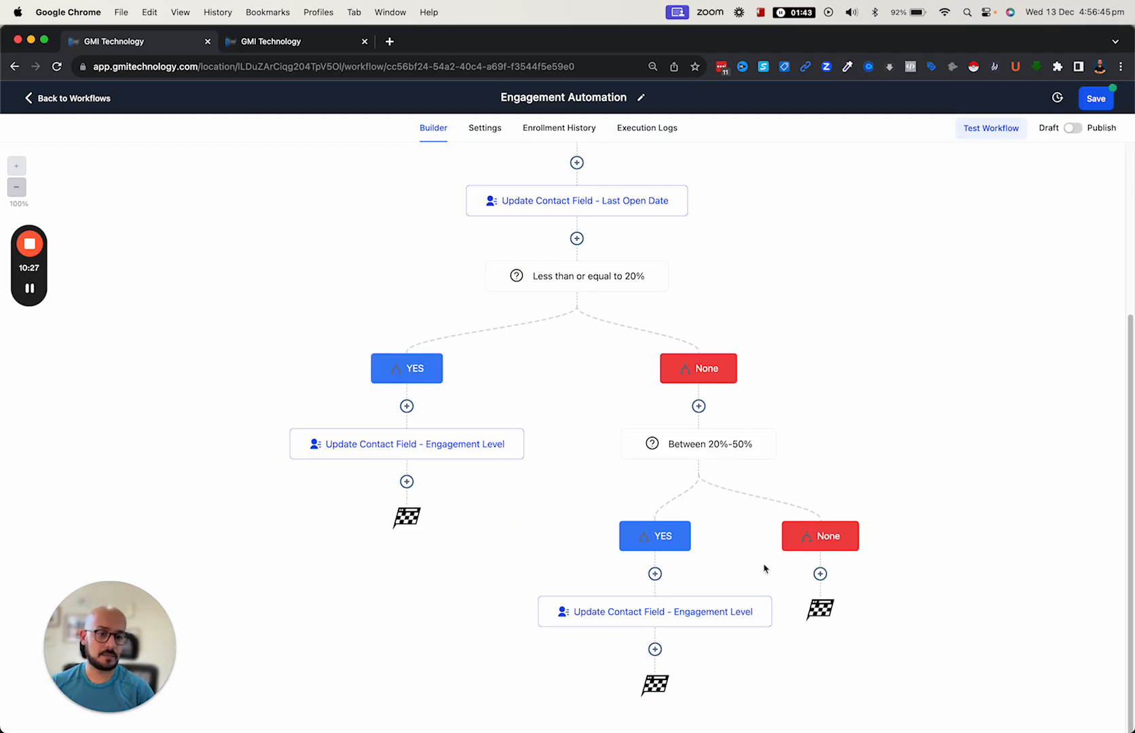
Copy the Warm update action to the None branch of the "Between 20%-50%" condition
left_click(769, 597)
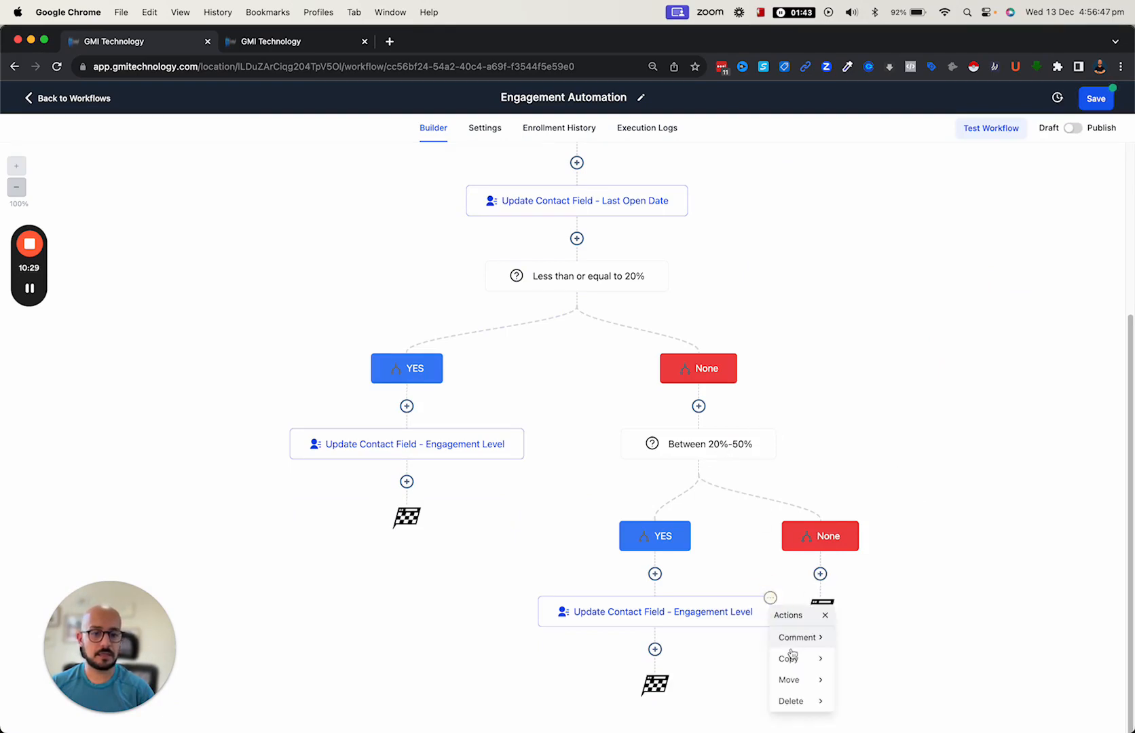
left_click(787, 658)
left_click(875, 638)
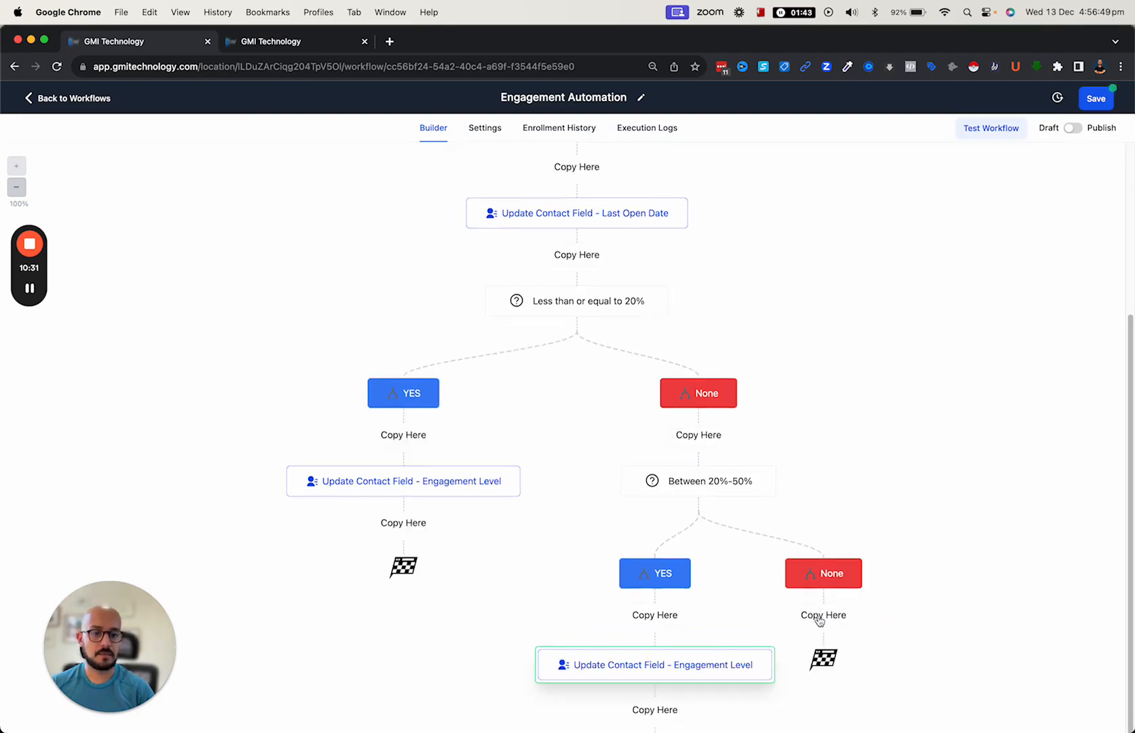
left_click(819, 614)
Set the copied action's Engagement Level to Hot, rename it "Update contact field - Engagement Level (HOT)" and save it
left_click(882, 622)
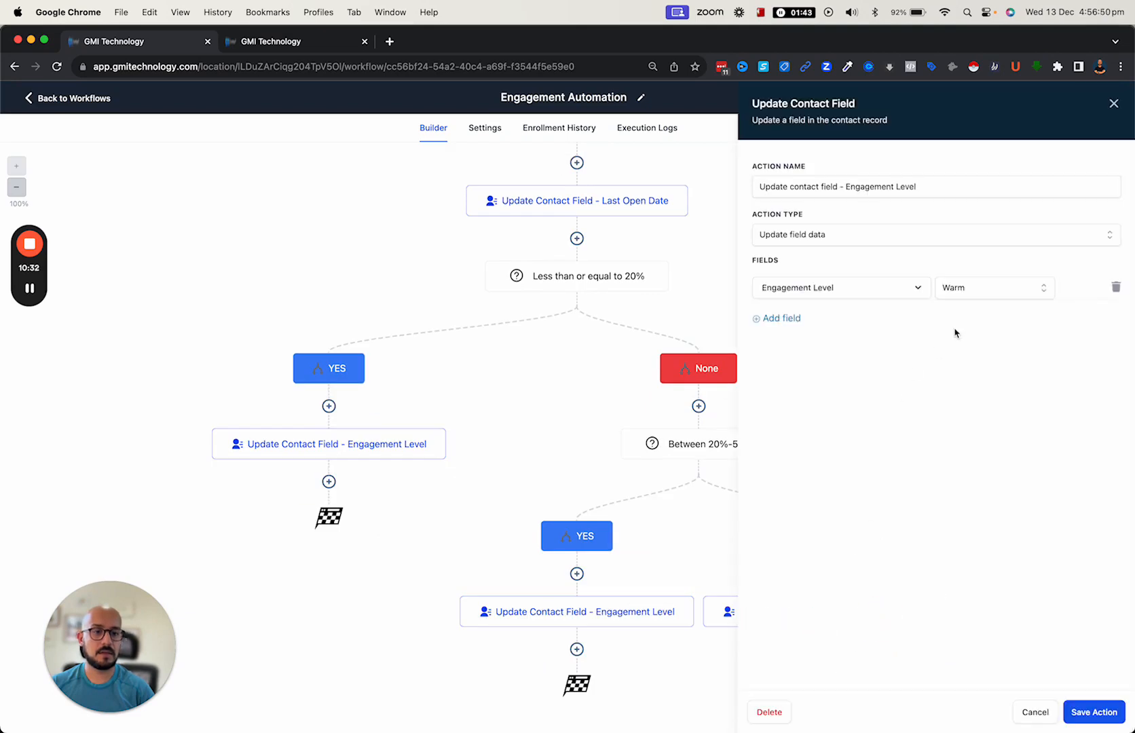
left_click(985, 290)
left_click(948, 384)
left_click(984, 187)
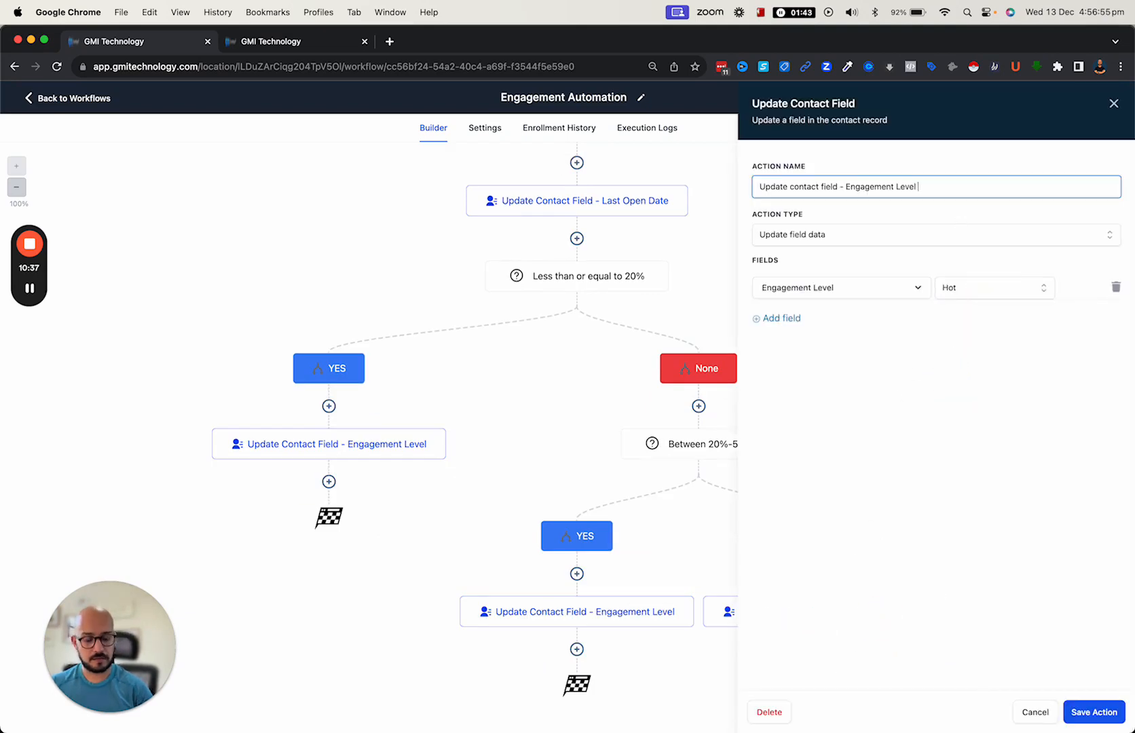
type("(HOT")
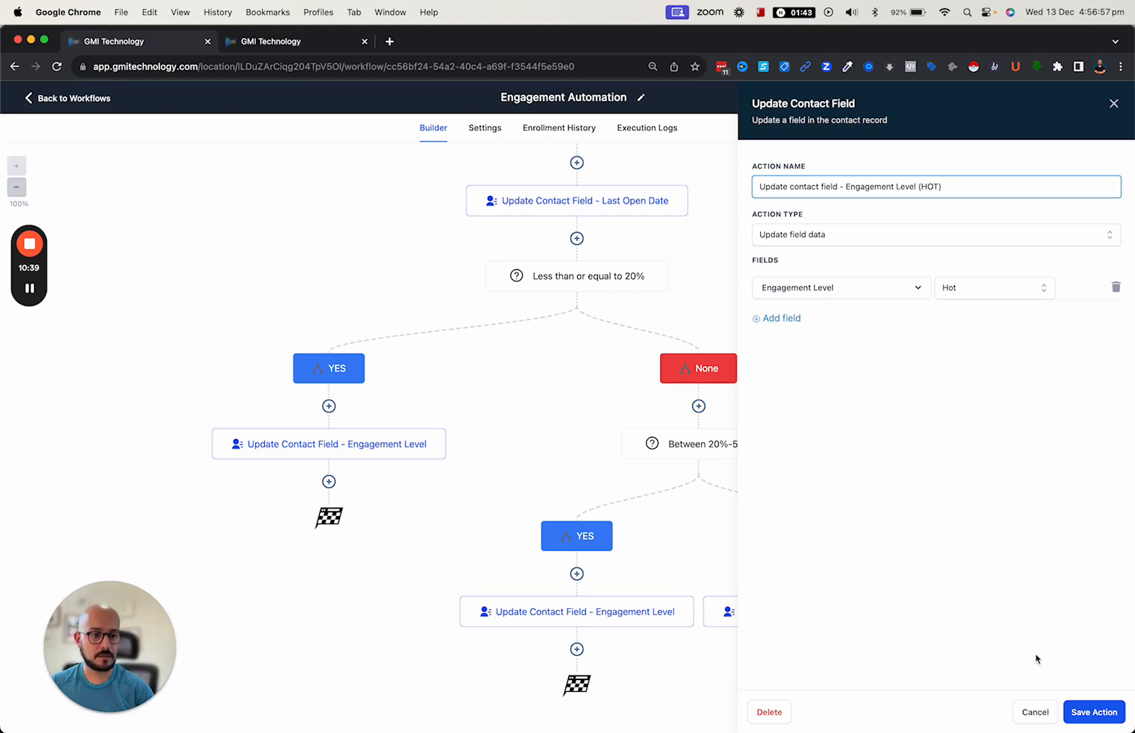
left_click(1091, 711)
Rename the update action under the "Between 20%-50%" YES branch "Update contact field - Engagement Level (Warm)" and save it
left_click(639, 613)
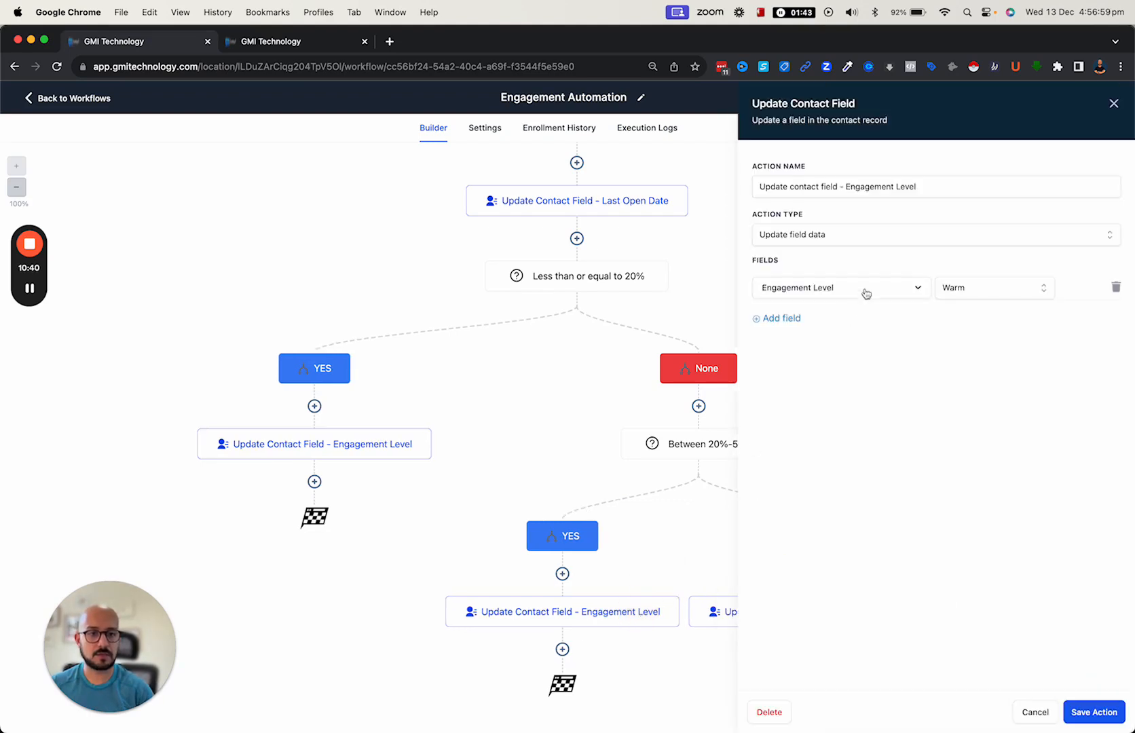
left_click(947, 187)
type("(")
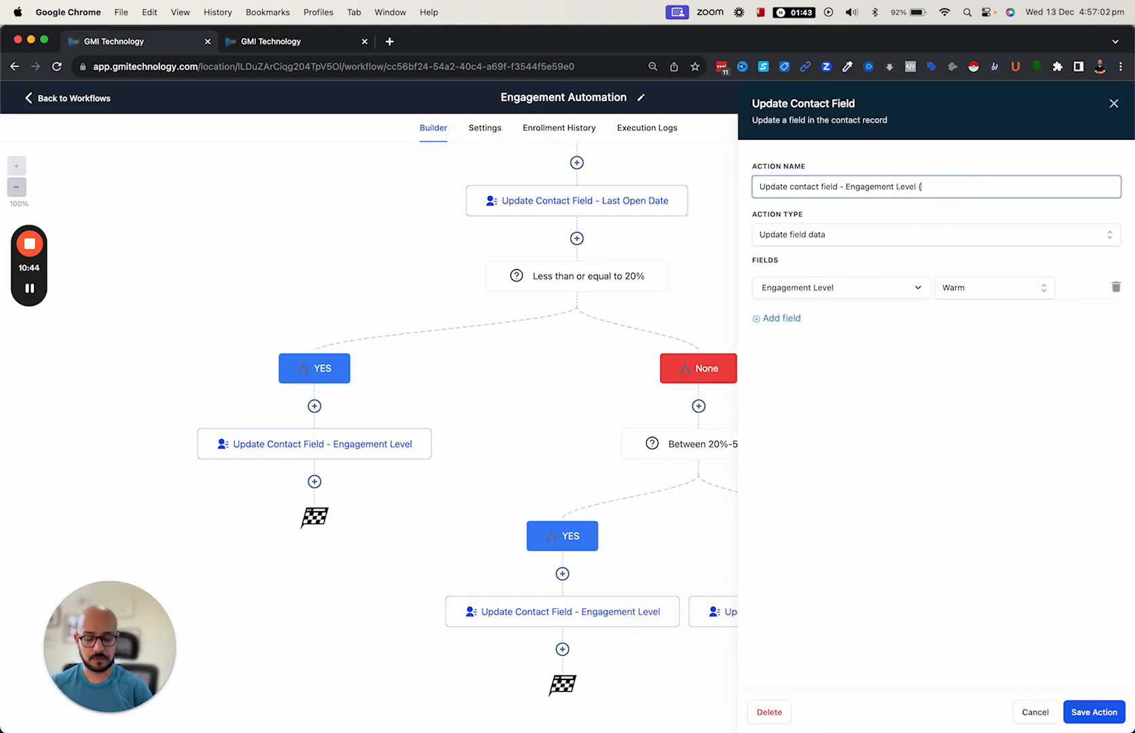
type("Warm)")
left_click(1093, 712)
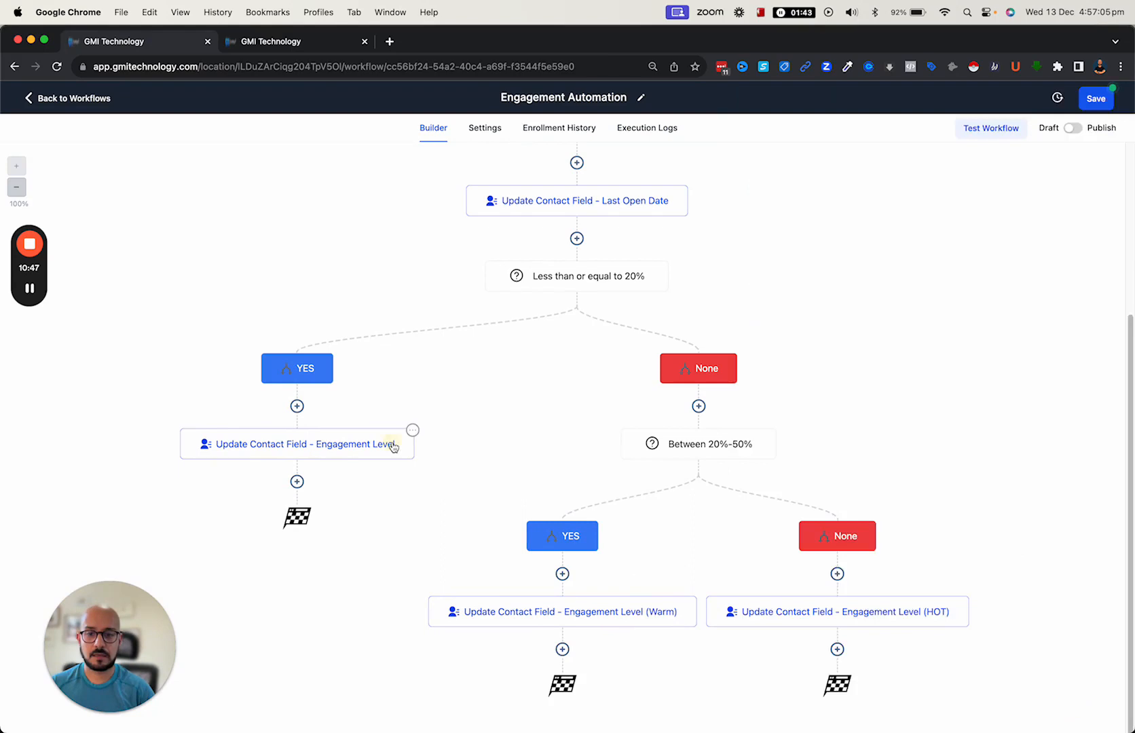
Rename the update action under the "Less than or equal to 20%" YES branch "Update contact field - Engagement Level (Cold)" and save it
left_click(393, 445)
left_click(931, 188)
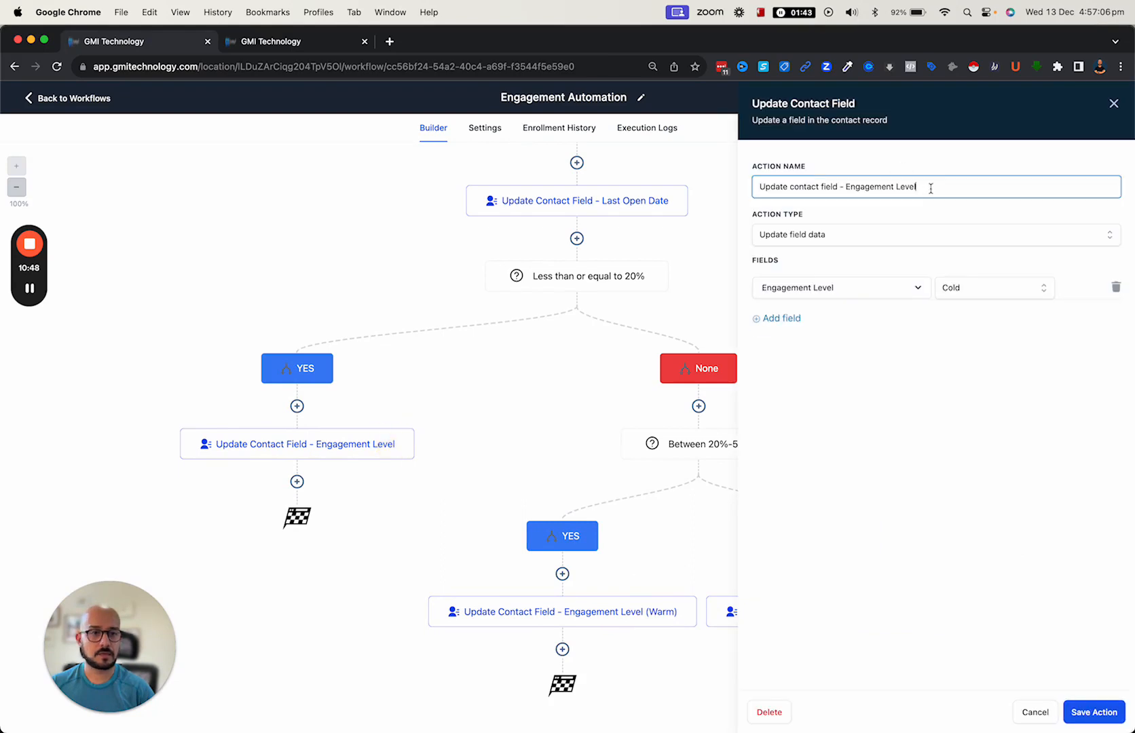
type("(")
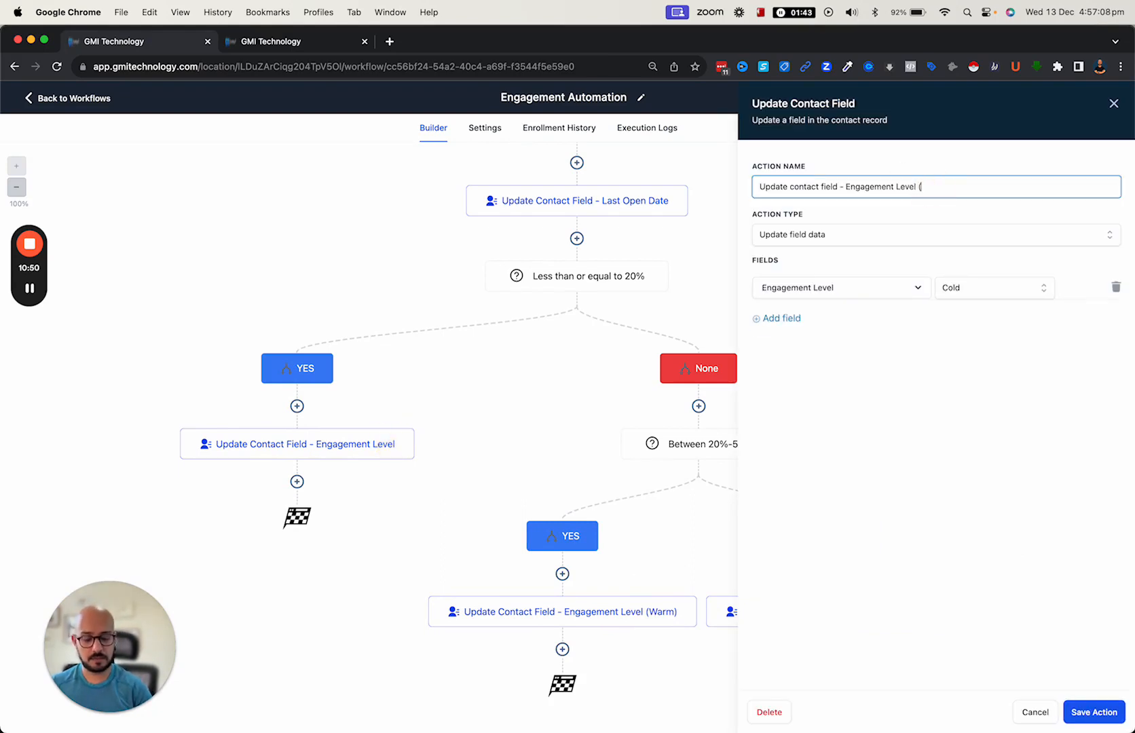
type("Cold)")
left_click(1093, 712)
Switch the workflow from Draft to Publish and open its workflow settings
scroll(971, 289, "up", 3)
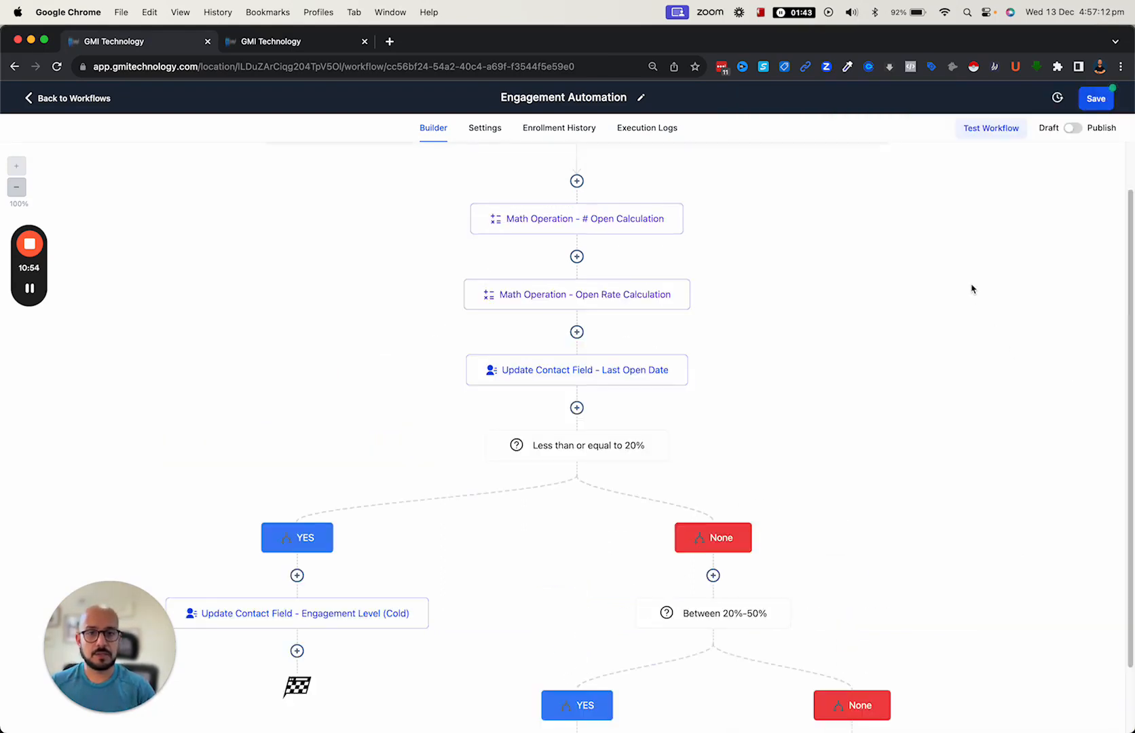
scroll(971, 289, "up", 2)
left_click(1071, 129)
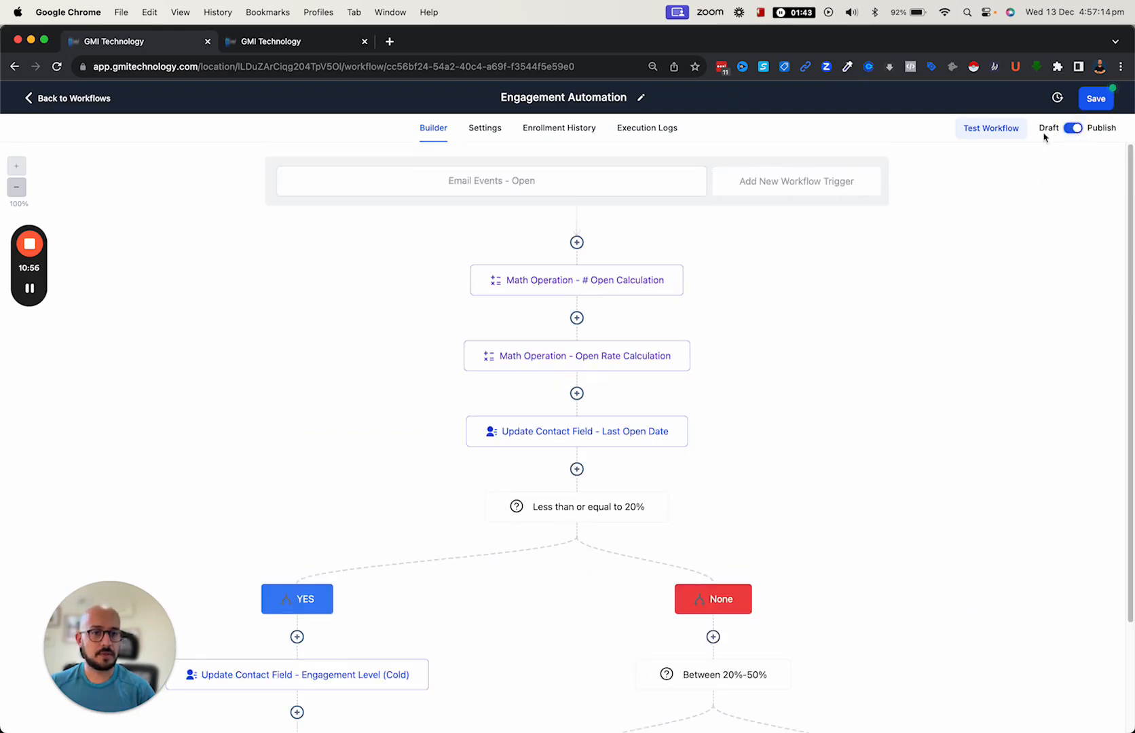
left_click(483, 129)
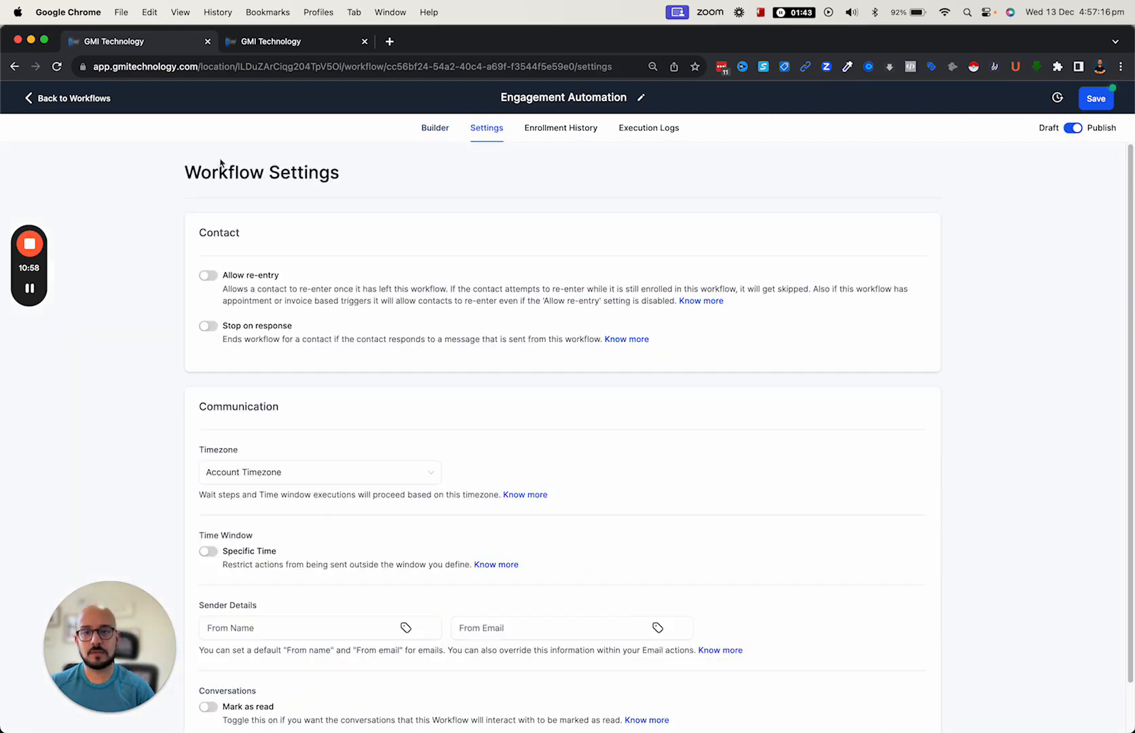
Allow contacts to re-enter the Engagement Automation workflow, return to its builder and save the workflow
left_click(210, 277)
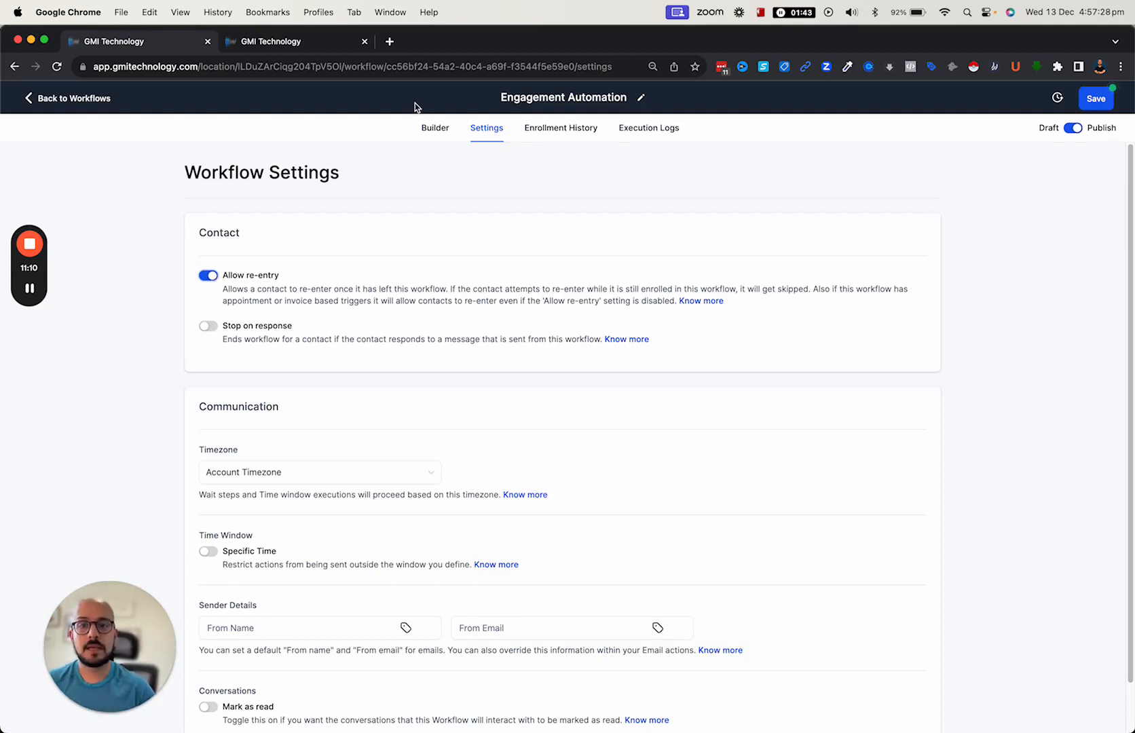
left_click(433, 127)
left_click(1093, 99)
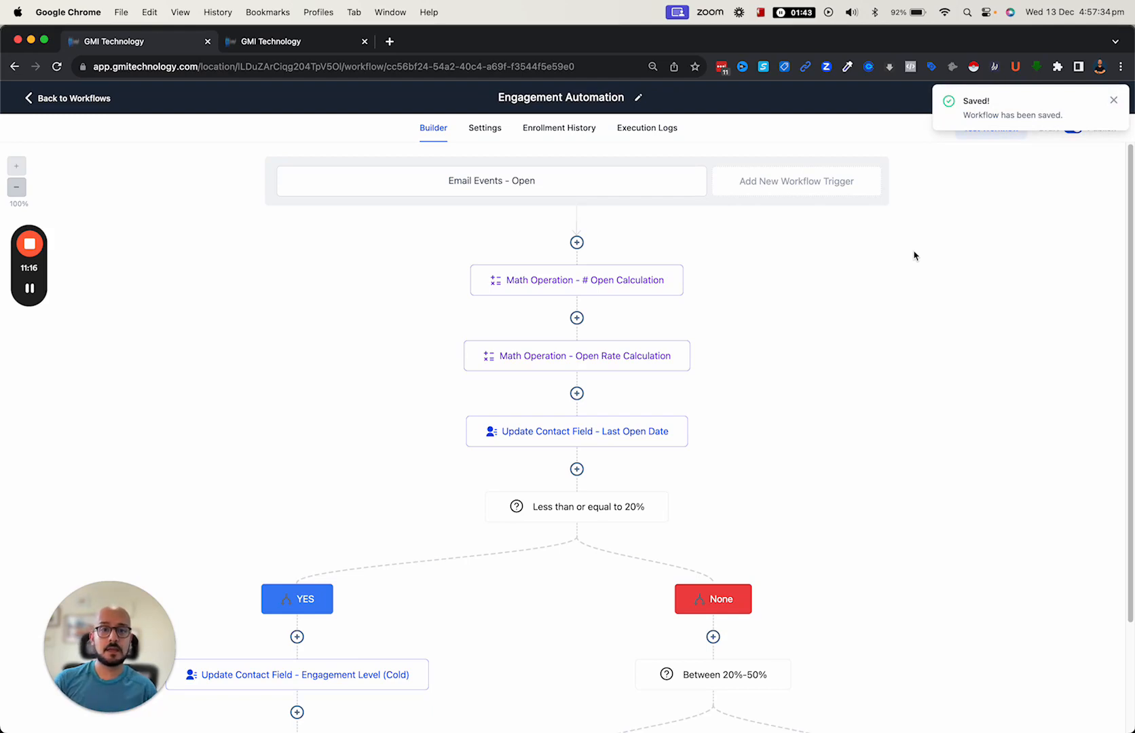
left_click(1114, 101)
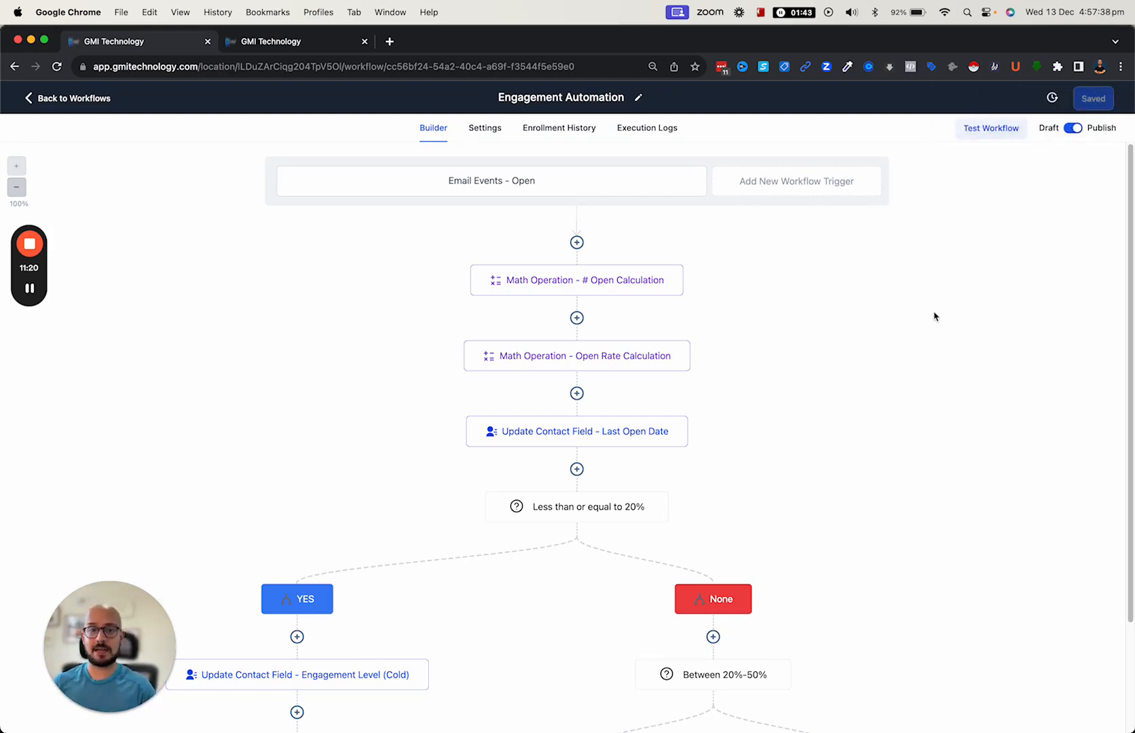
Leave the workflow editor and open the Contacts smart lists
scroll(628, 366, "down", 2)
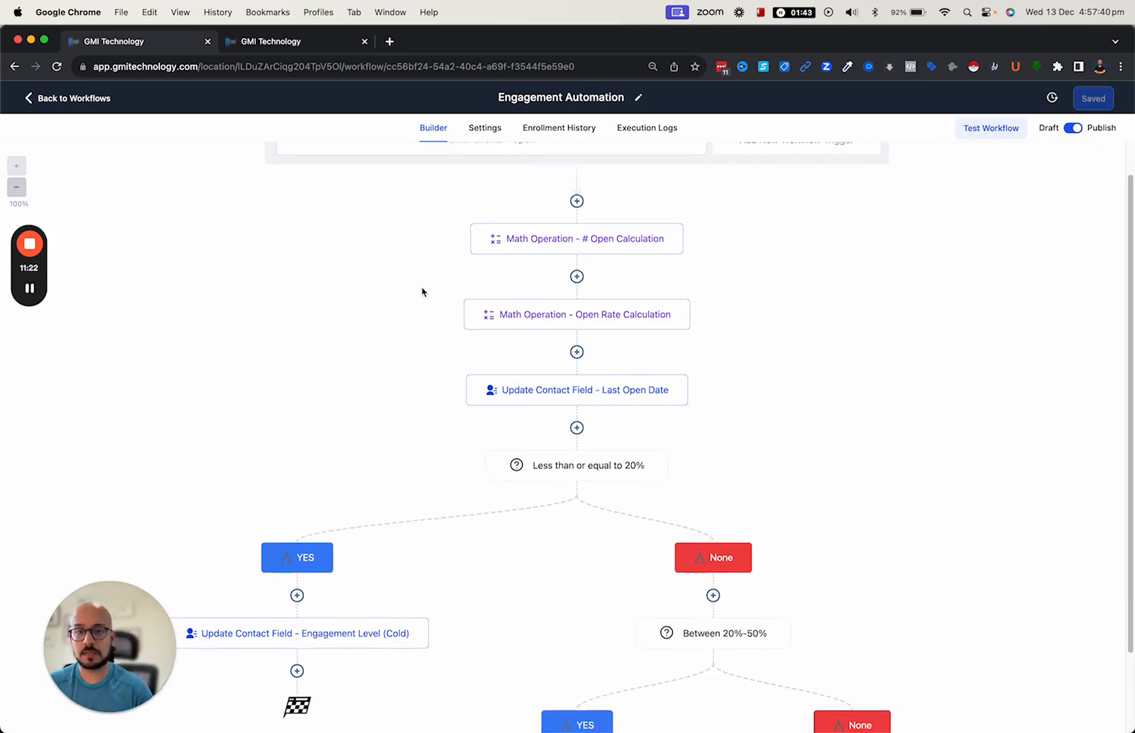
scroll(555, 330, "up", 2)
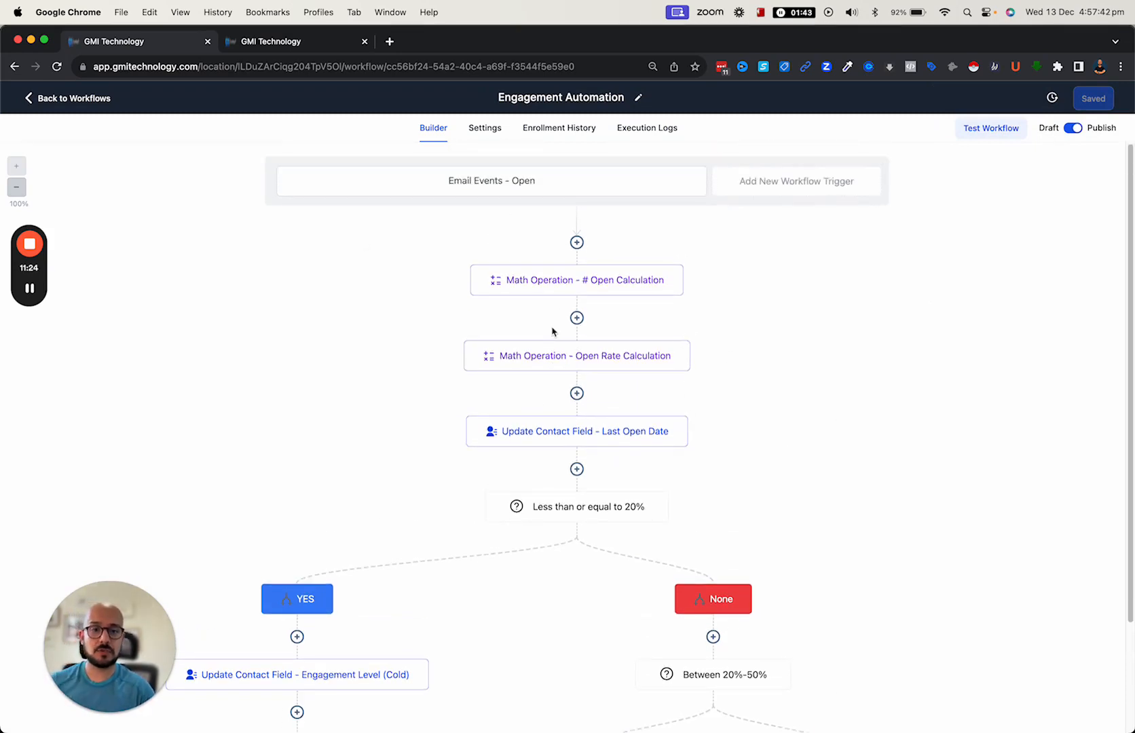
left_click(75, 99)
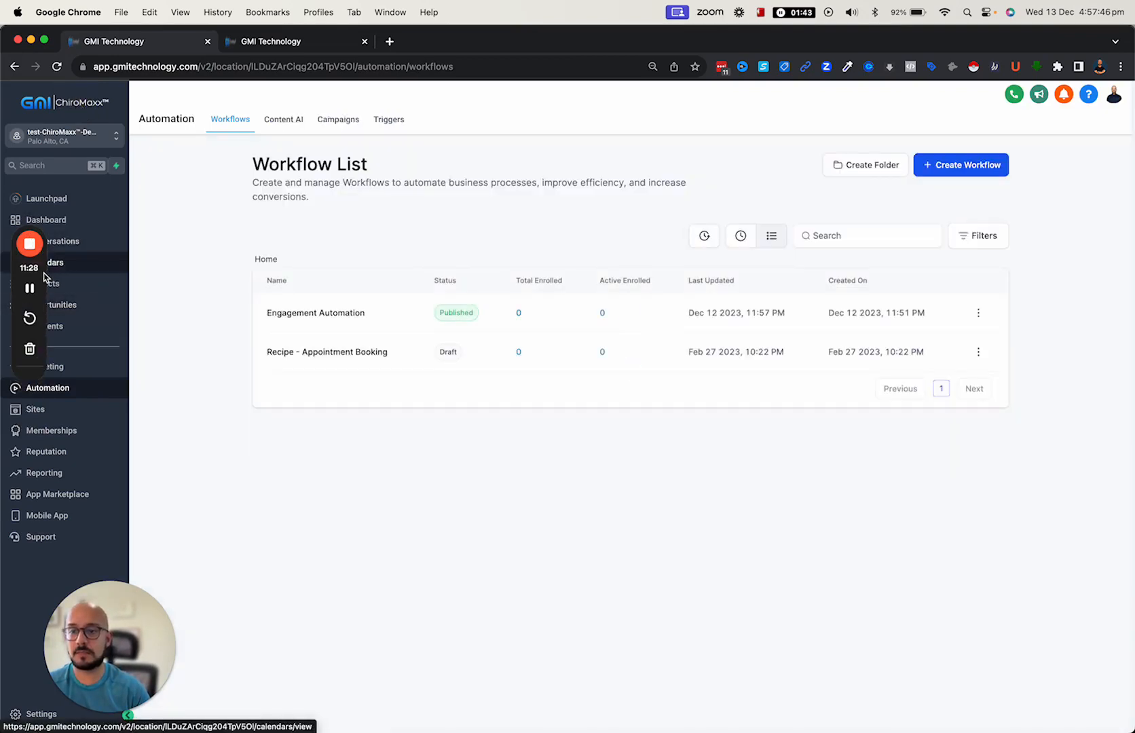
left_click_drag(43, 275, 179, 214)
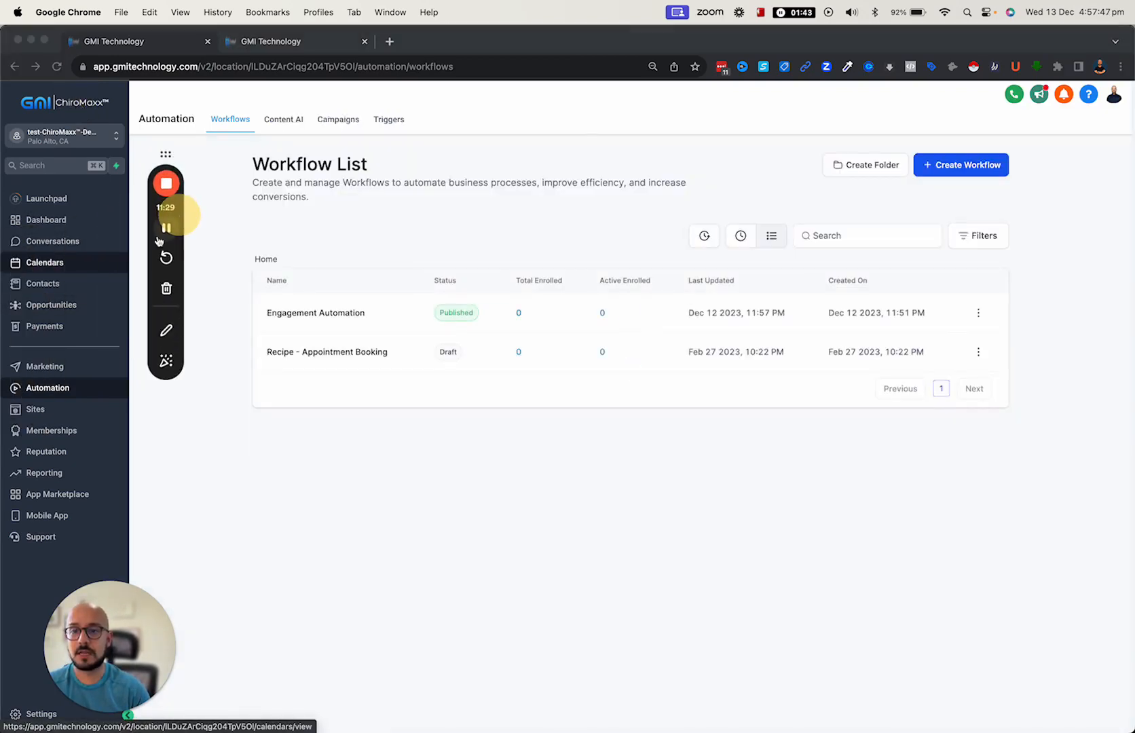
left_click(47, 289)
left_click(44, 285)
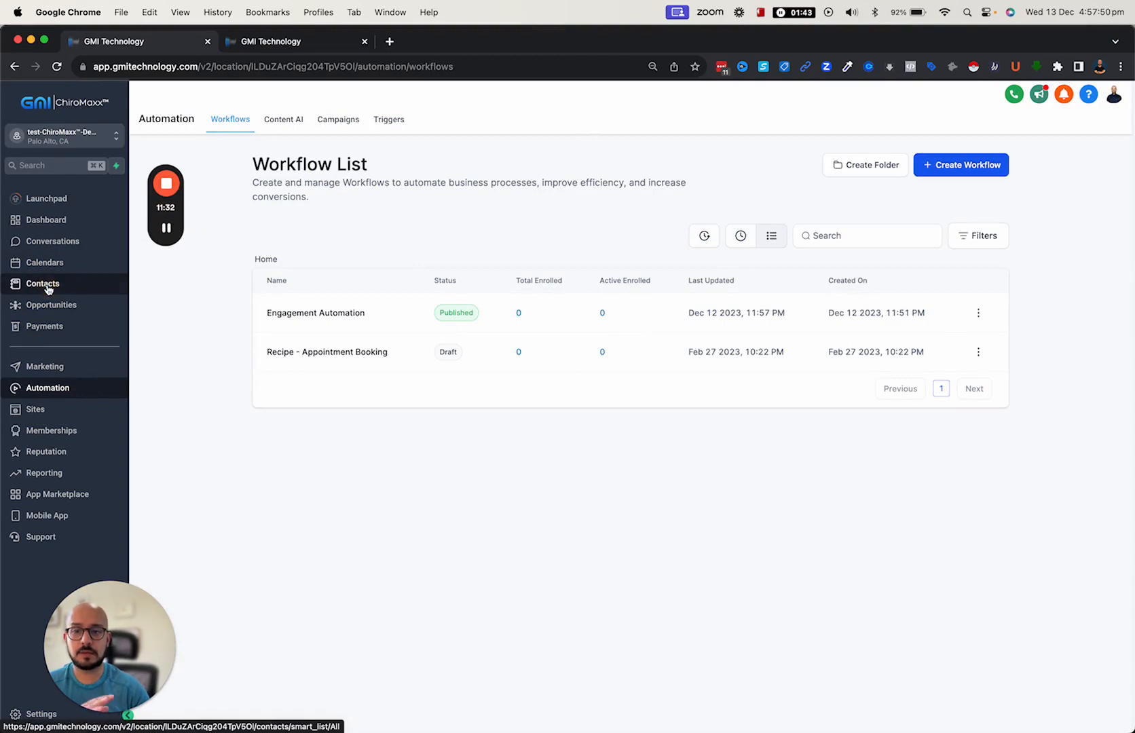
left_click_drag(165, 207, 71, 240)
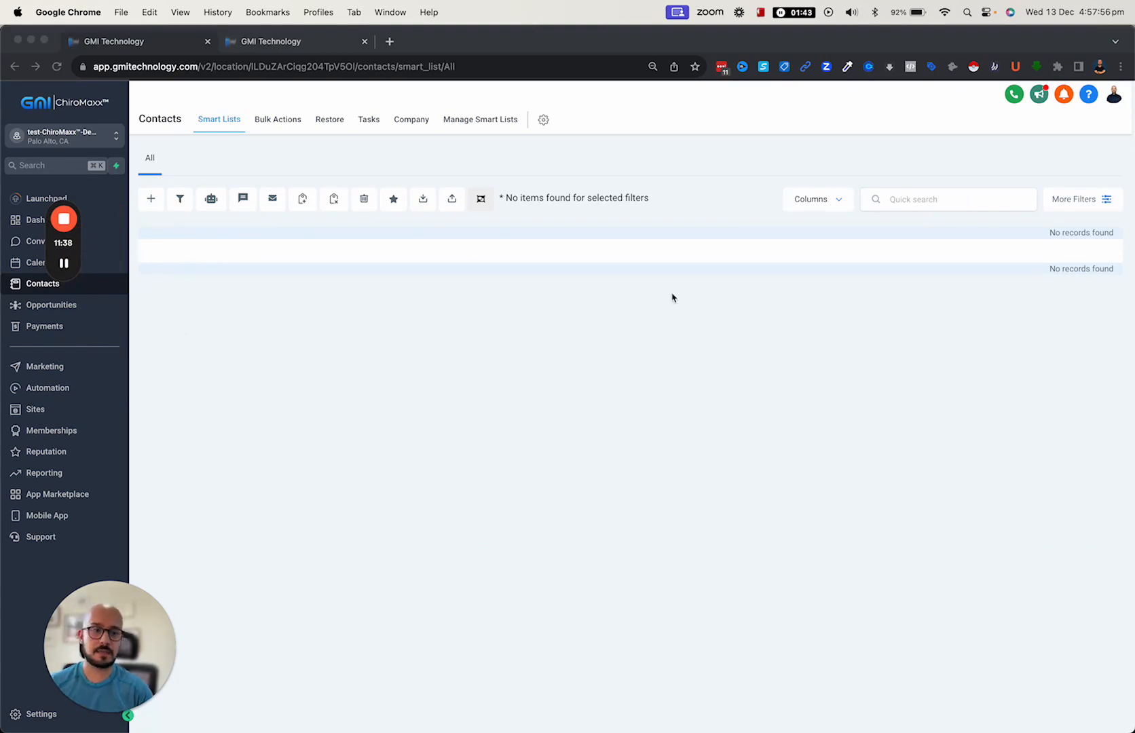
Filter the contacts to those whose Engagement Level is Cold
left_click(1103, 198)
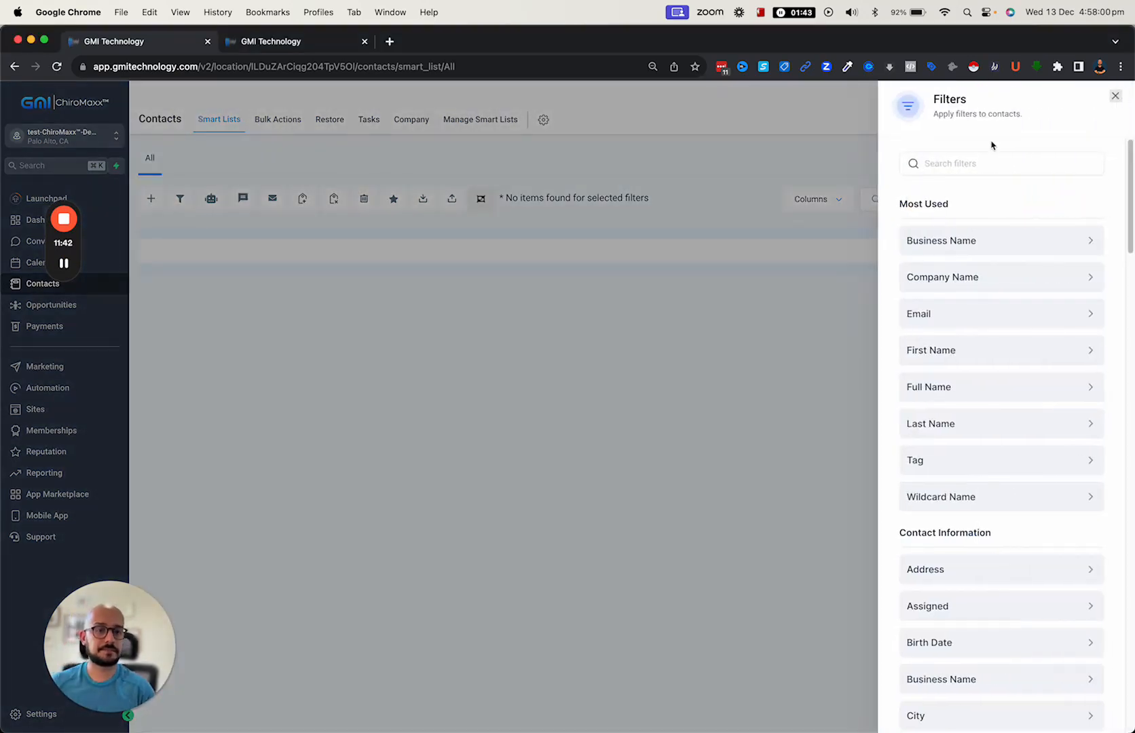
left_click(961, 163)
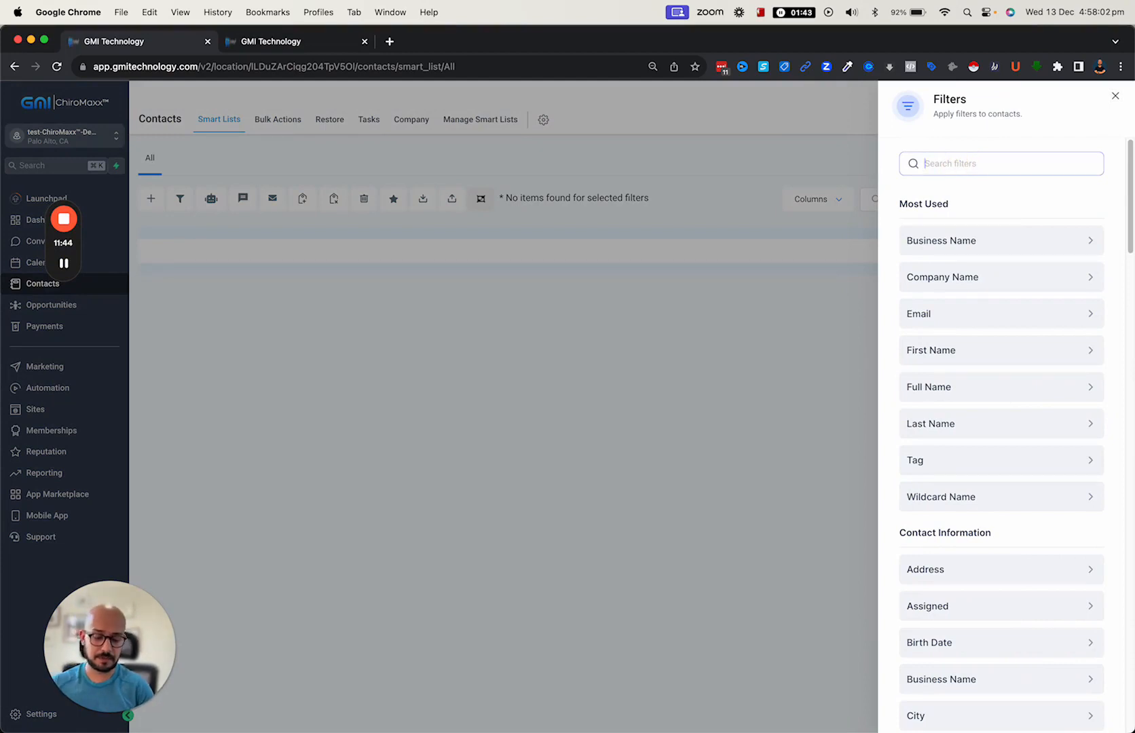
type("eng")
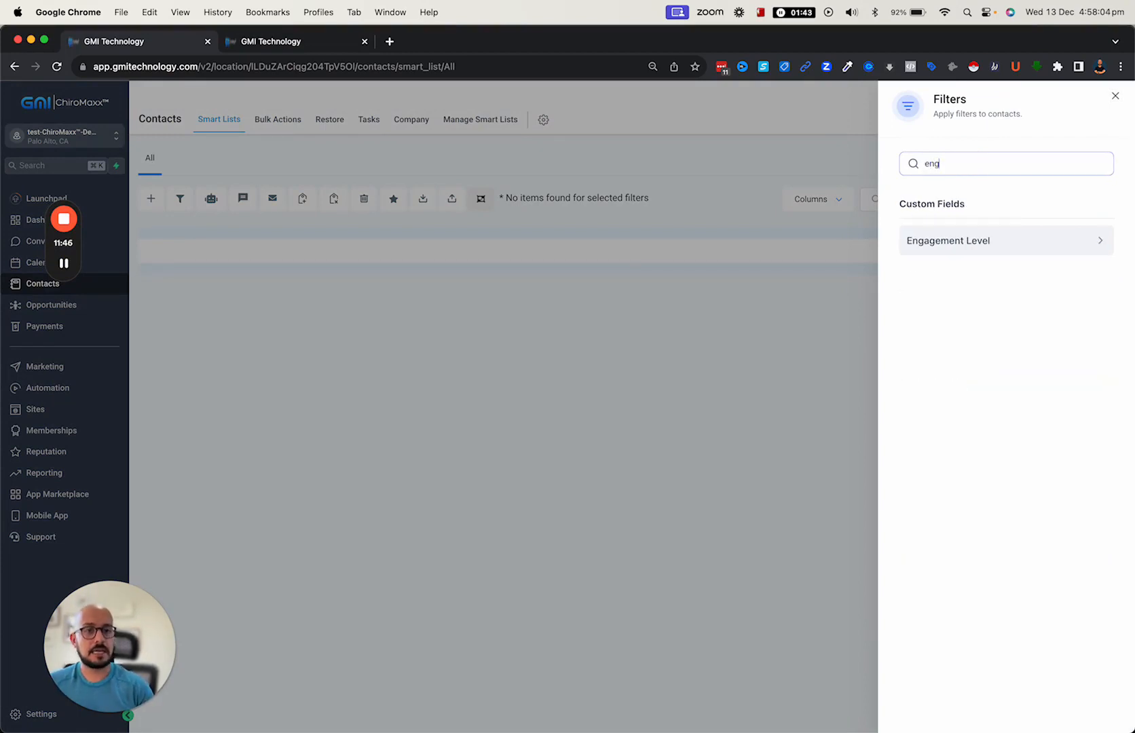
left_click(999, 241)
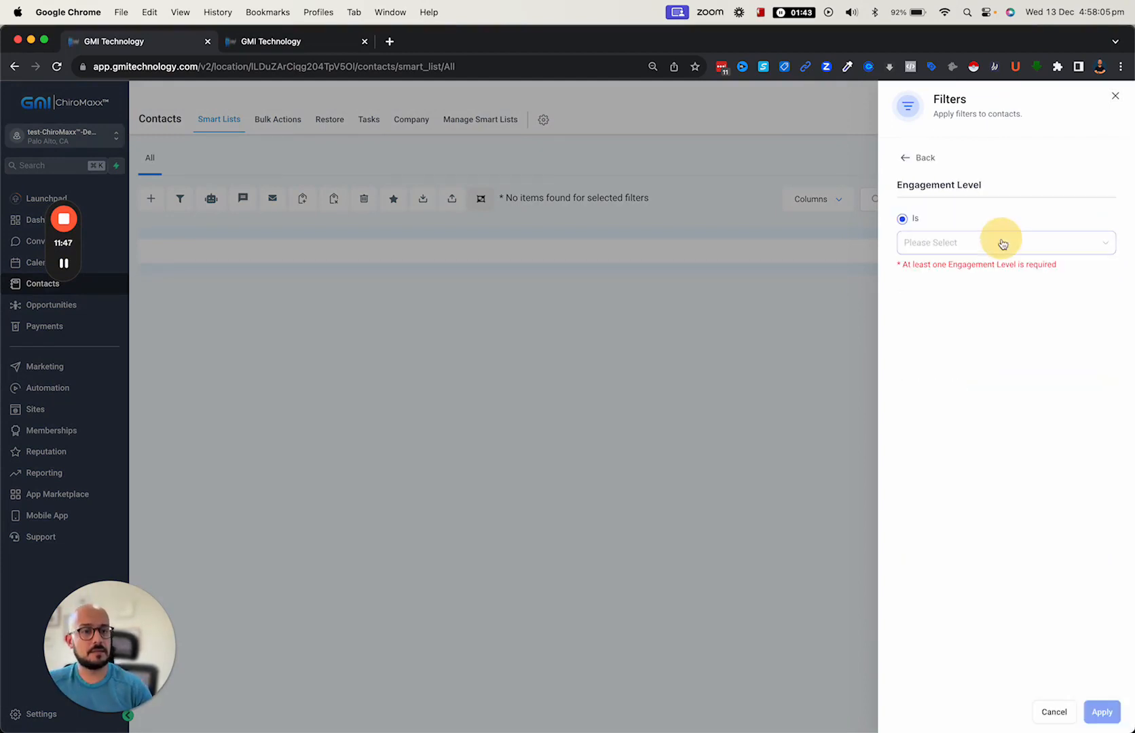
left_click(949, 246)
left_click(942, 267)
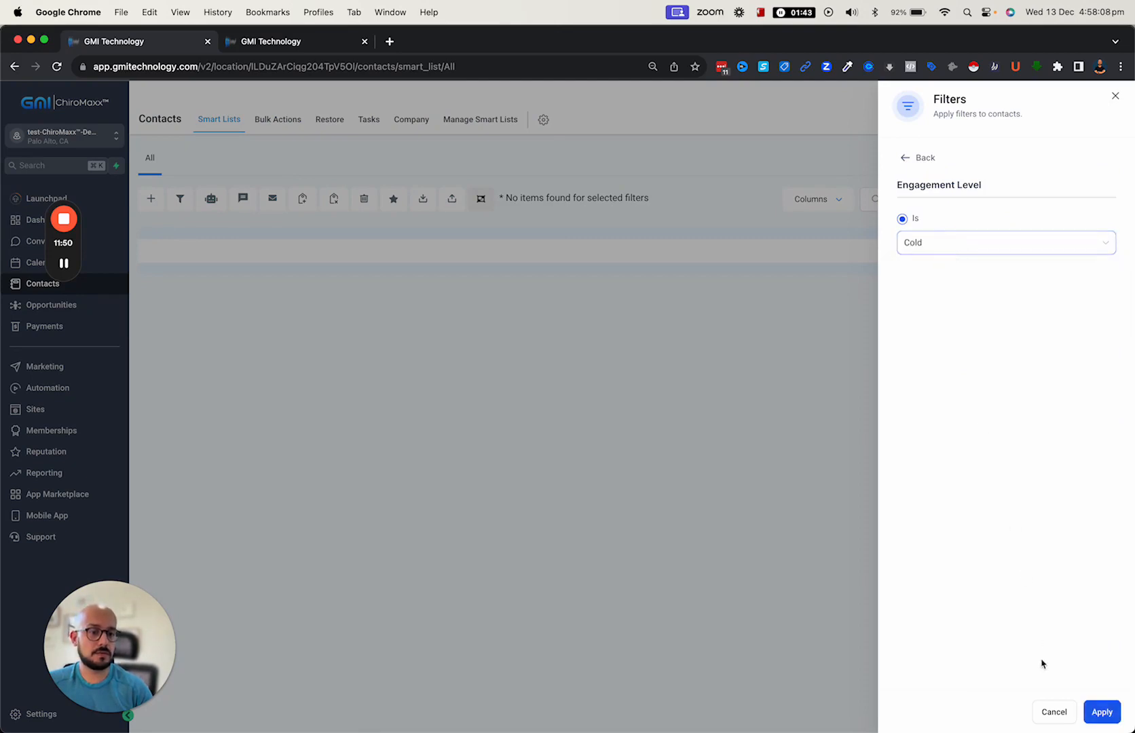
left_click(1091, 707)
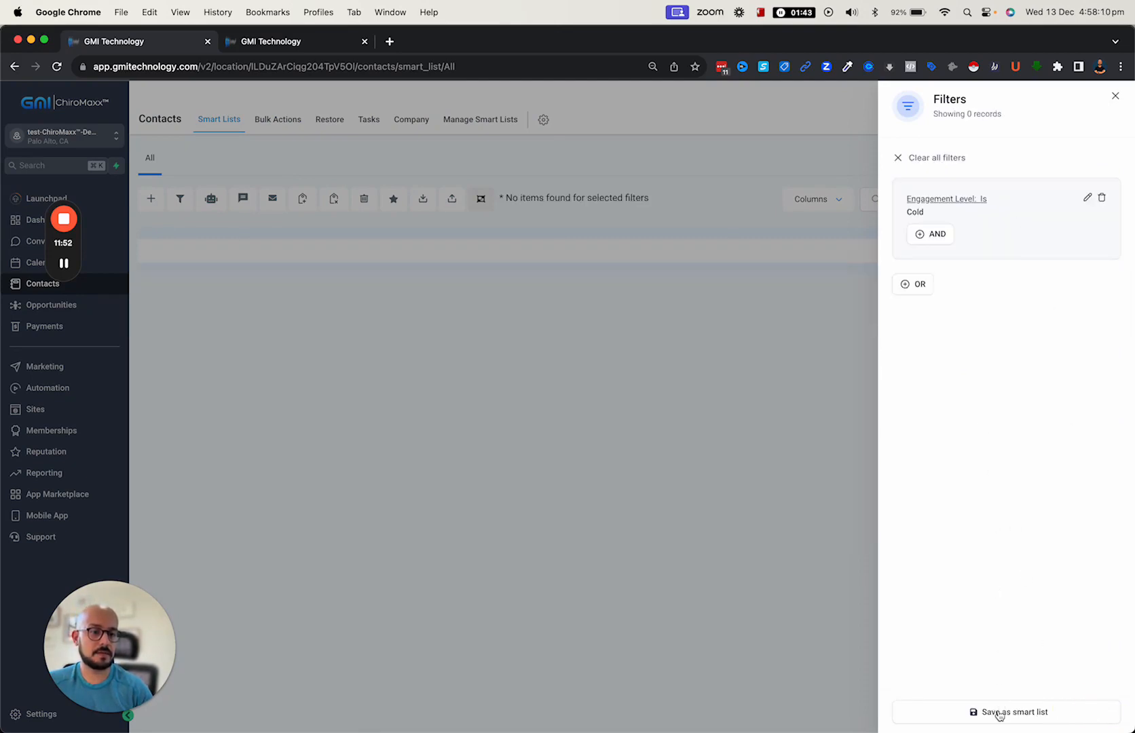
Save the filtered contacts as a smart list named "Cold contacts" and view that list
left_click(999, 713)
left_click(549, 195)
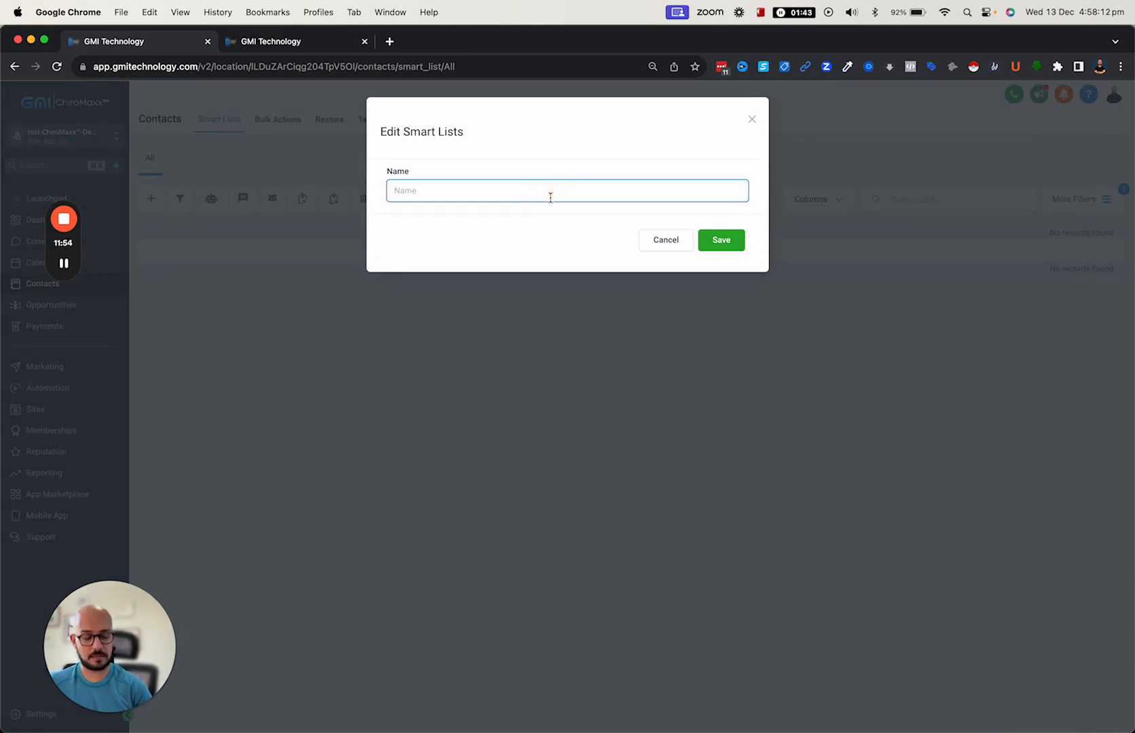
type("Cold contacts")
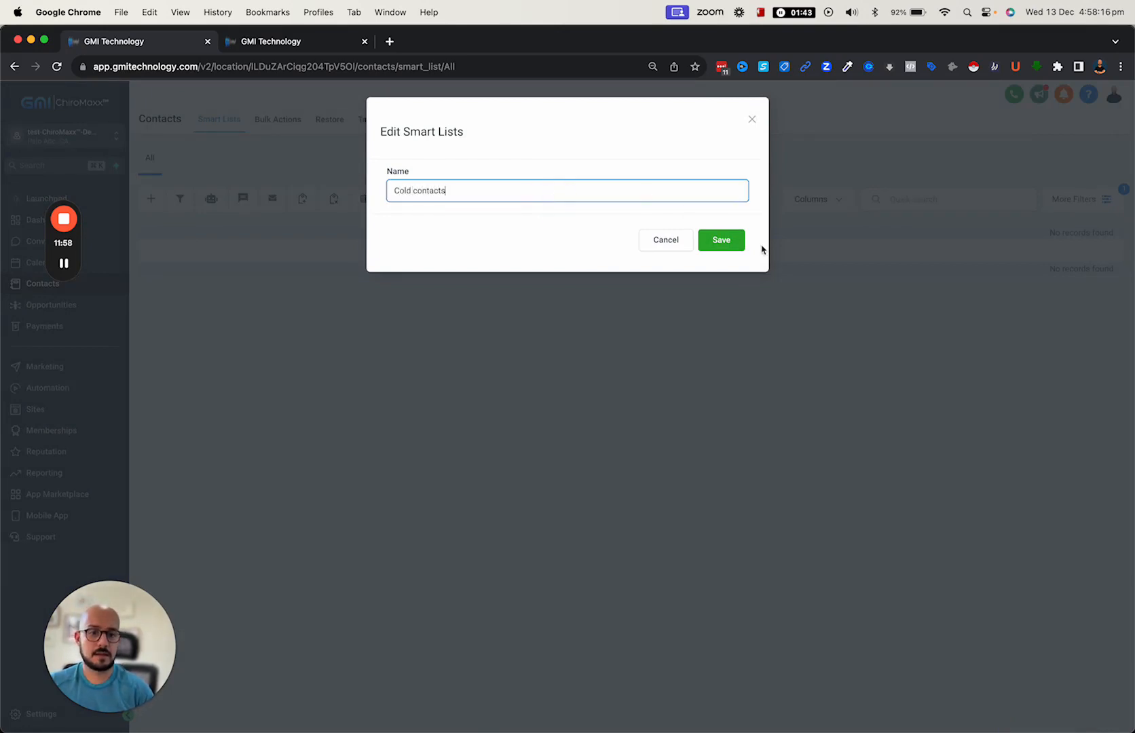
left_click(735, 248)
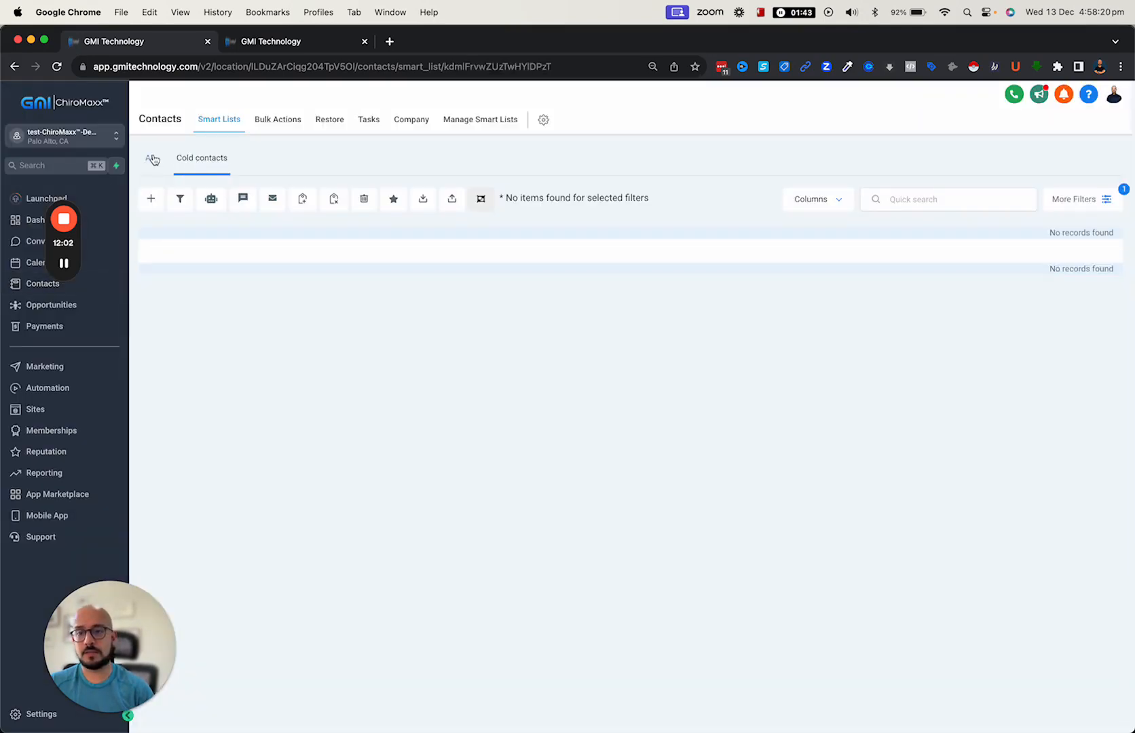
left_click(186, 161)
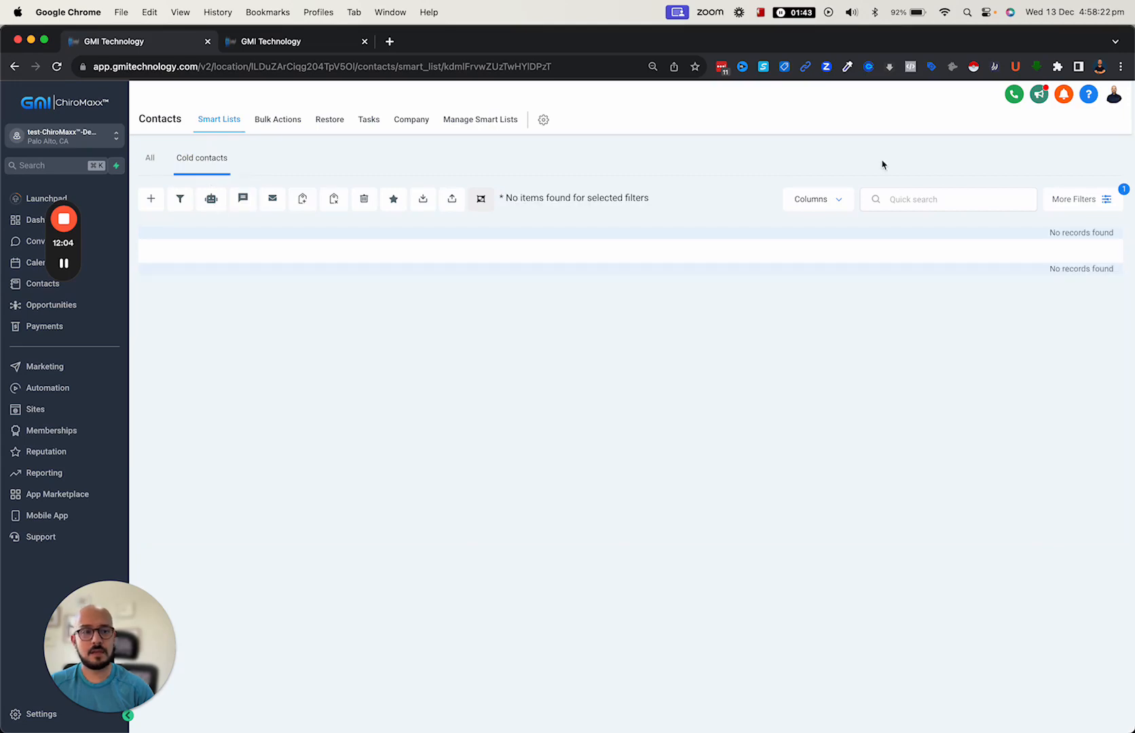
Return to the list of all contacts and filter it to those whose Engagement Level is Warm
left_click(150, 162)
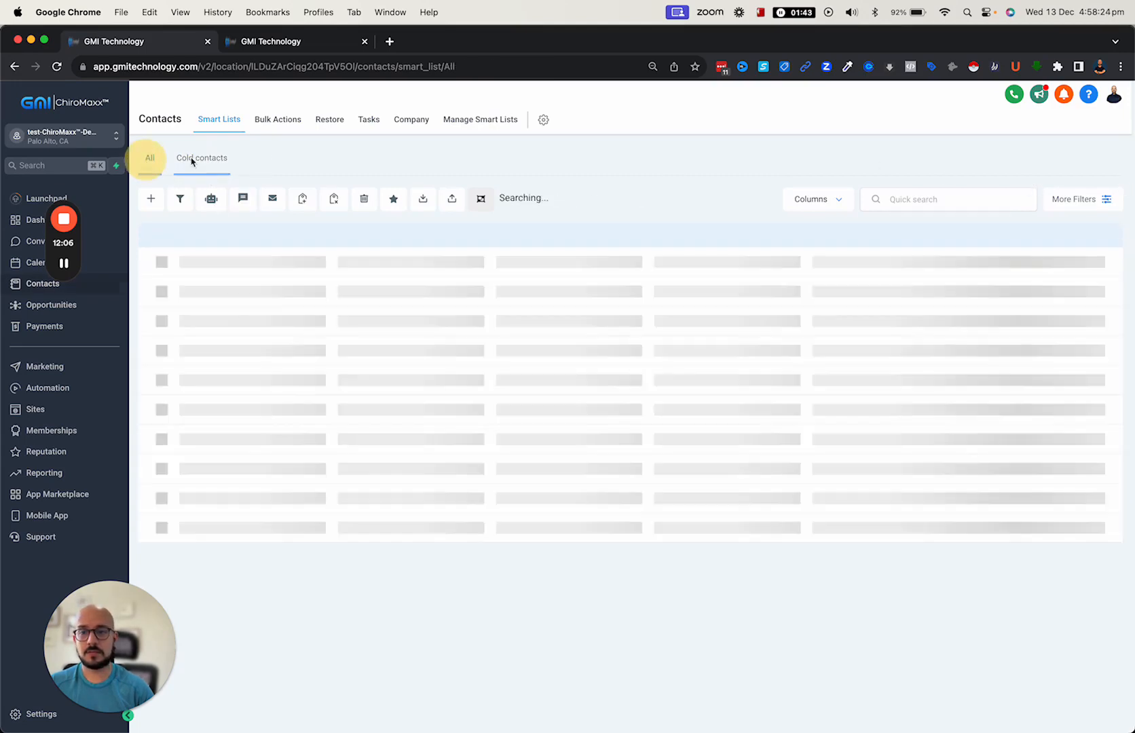
left_click(1071, 199)
left_click(978, 165)
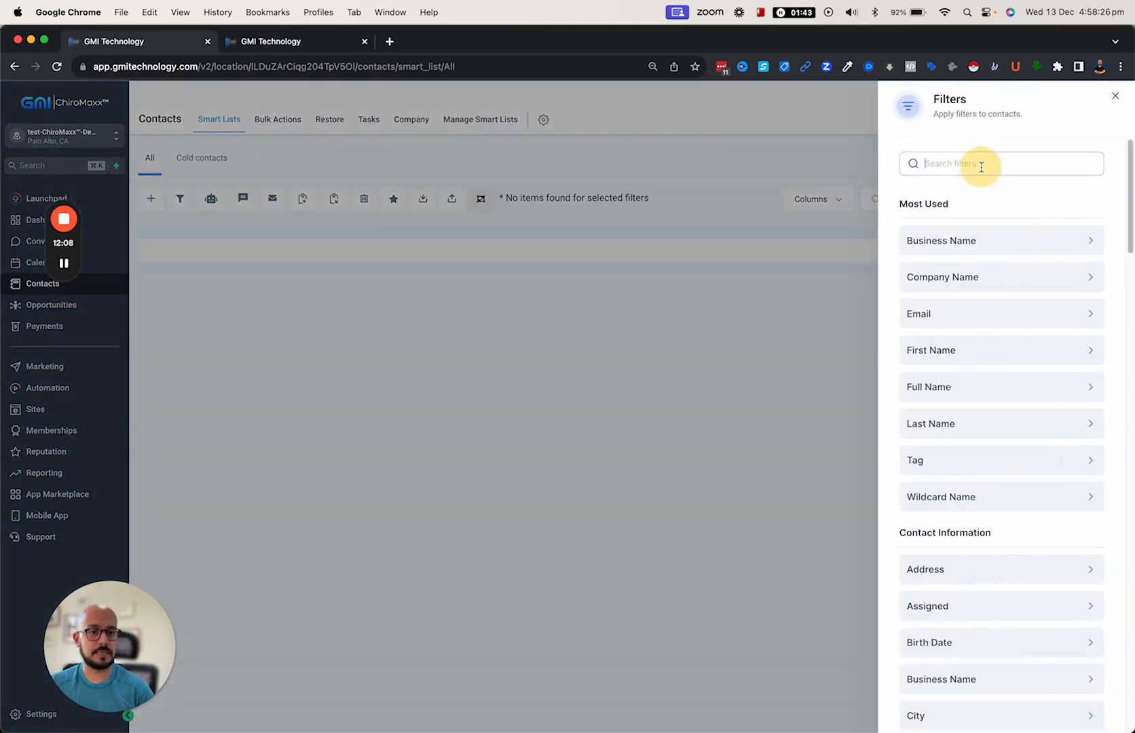
type("enga")
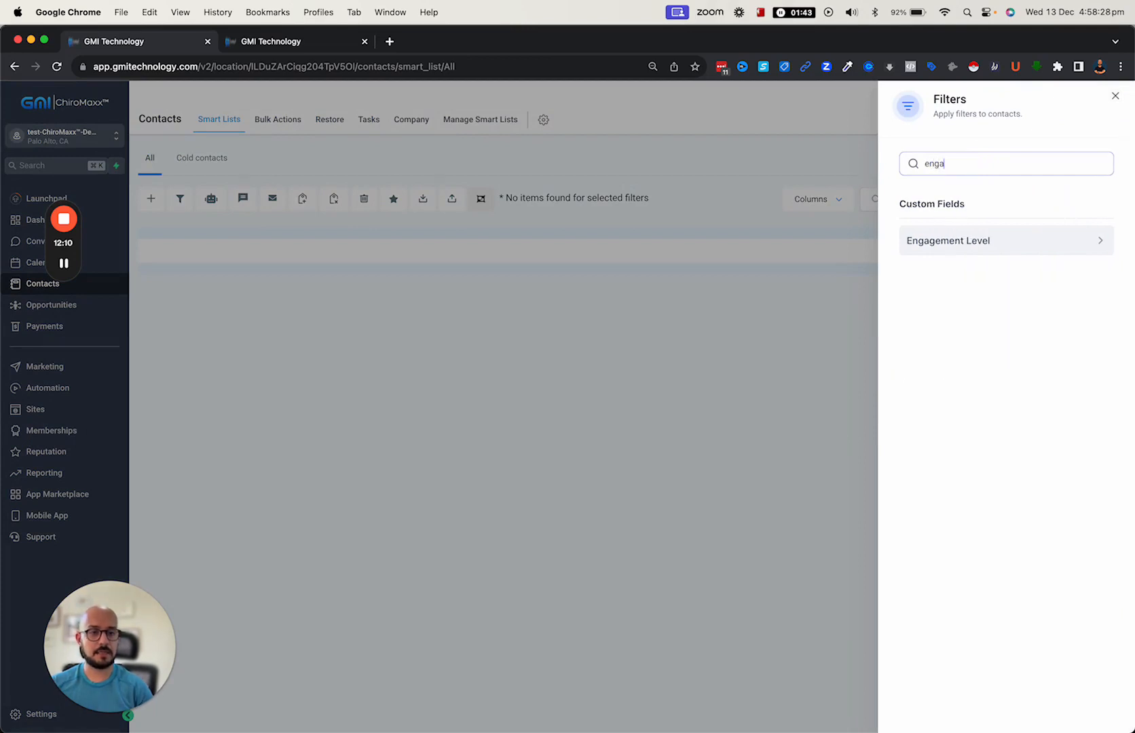
left_click(994, 240)
left_click(983, 242)
left_click(954, 287)
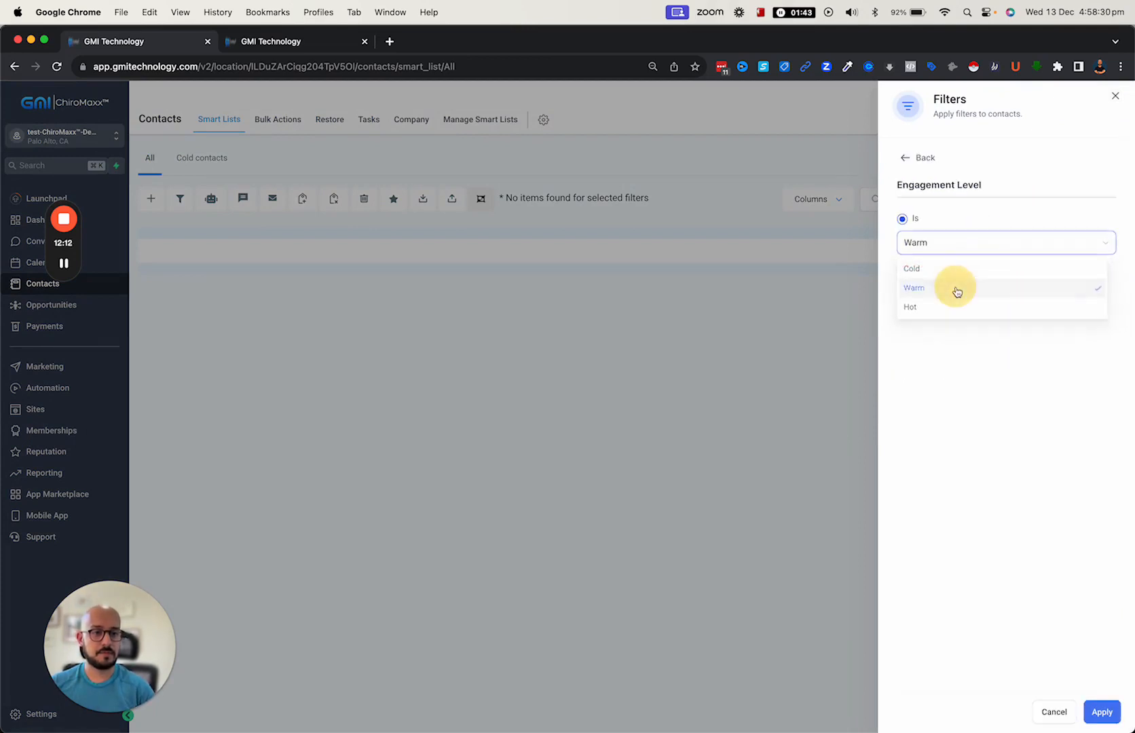
left_click(1101, 711)
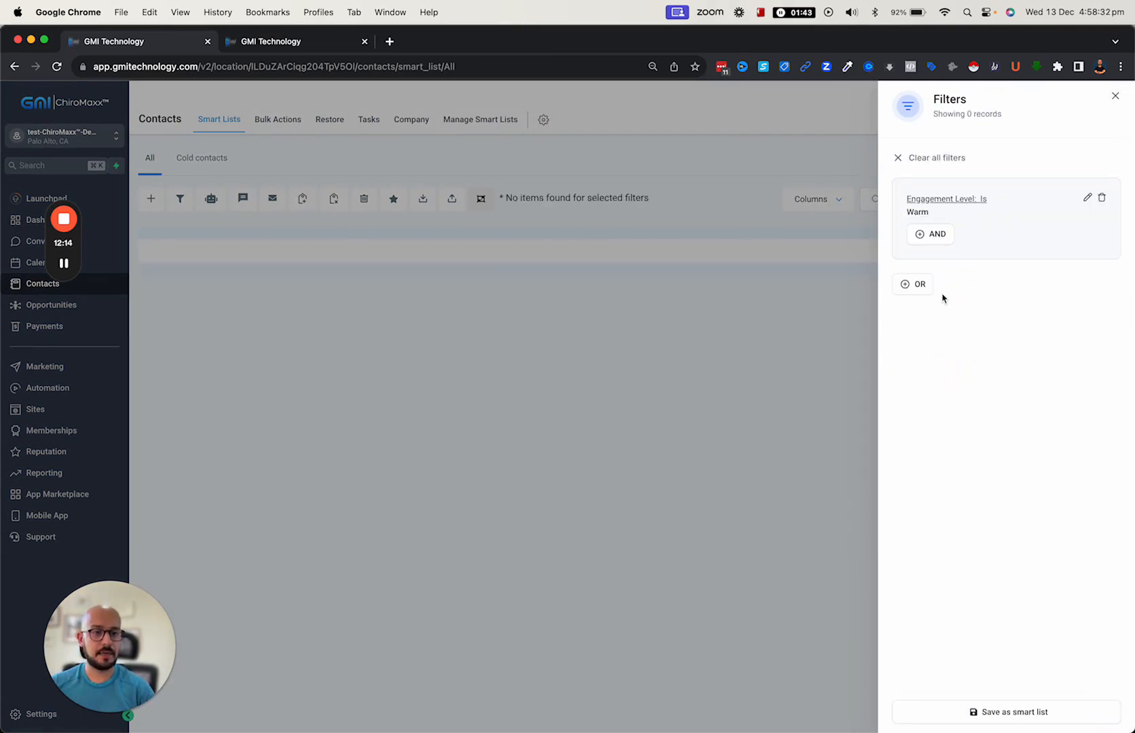
Save the filtered contacts as a smart list named "Warm Contacts"
left_click(1009, 713)
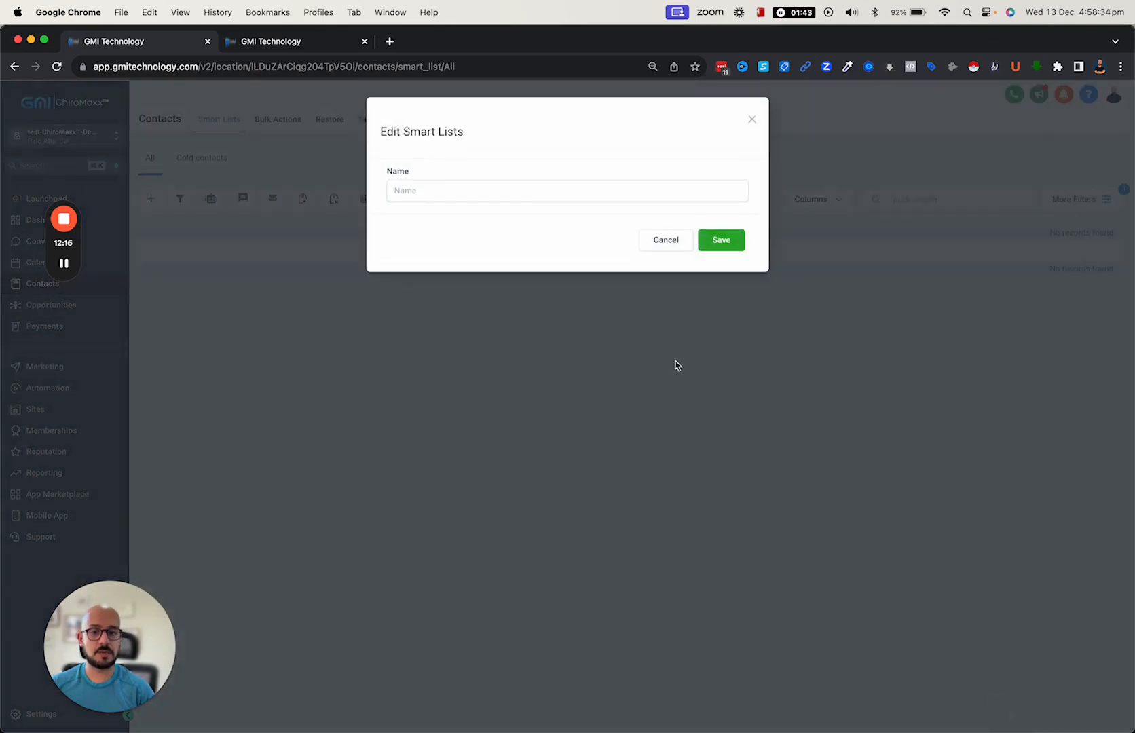
left_click(507, 196)
type("Warm Contacts")
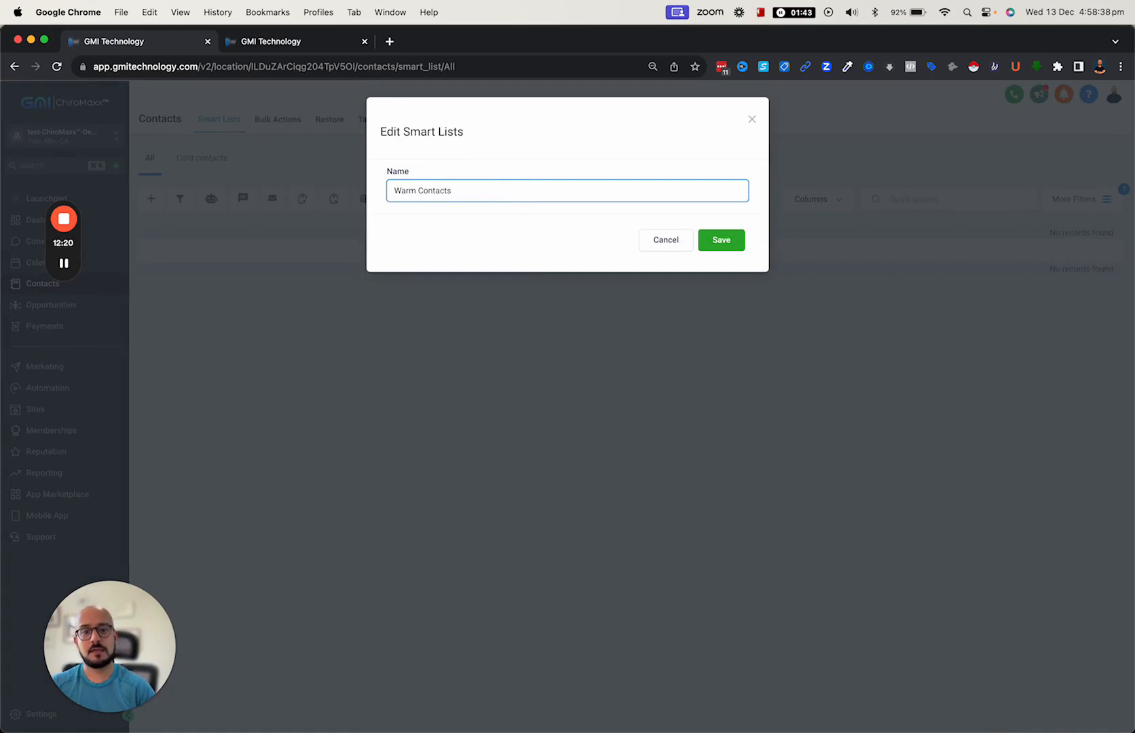
left_click(712, 241)
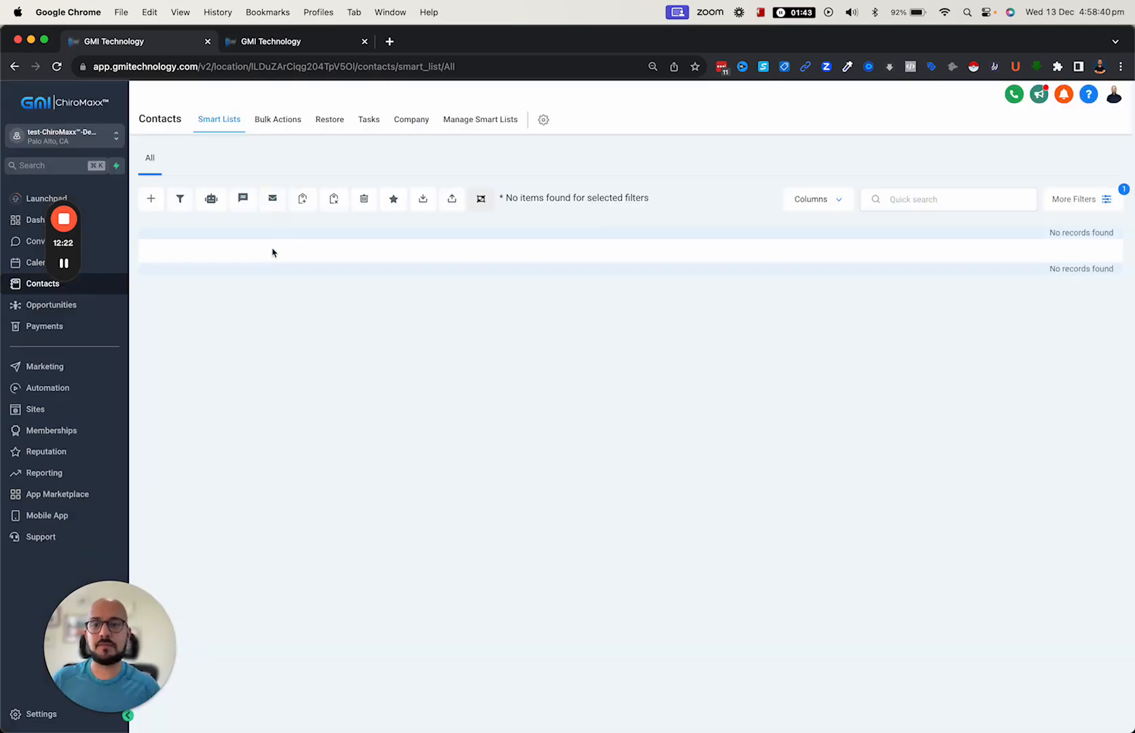